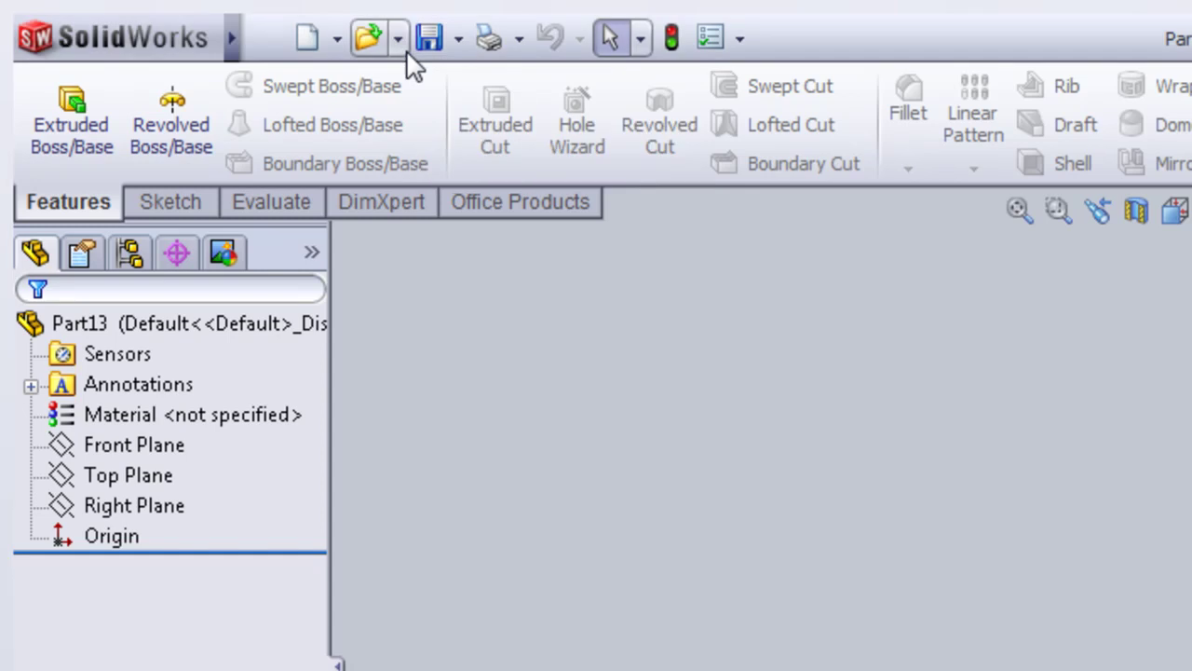
# - Open a new sketch on the Top Plane and start a corner rectangle at the origin
pyautogui.click(89, 503)
pyautogui.click(127, 475)
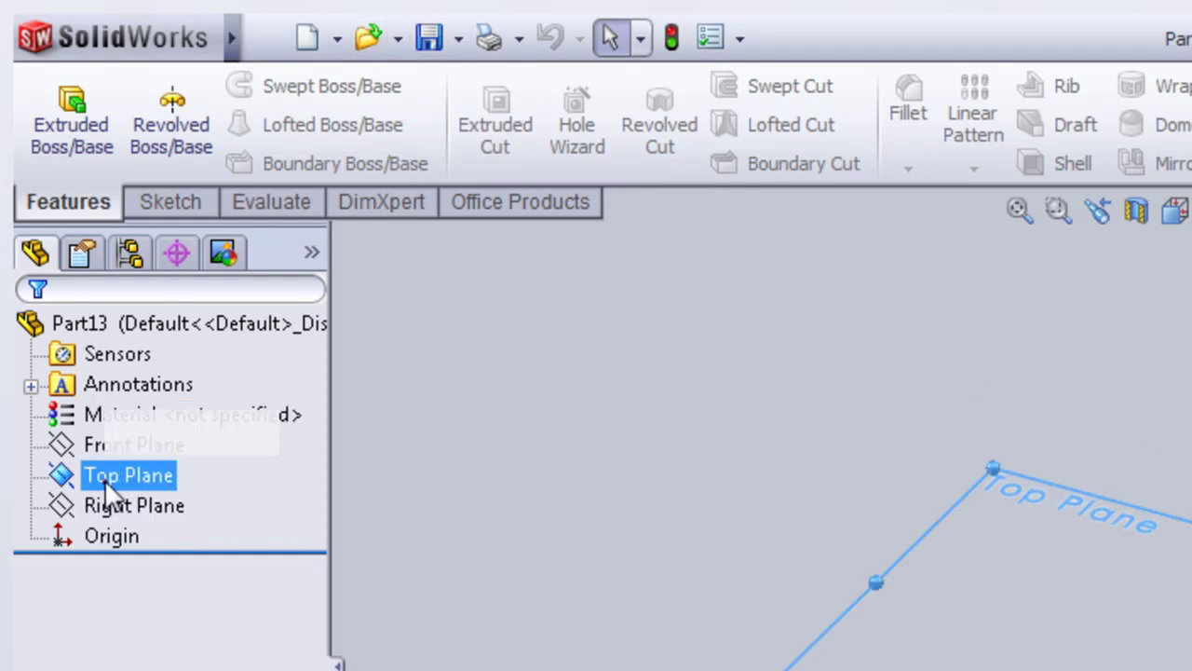
pyautogui.click(128, 425)
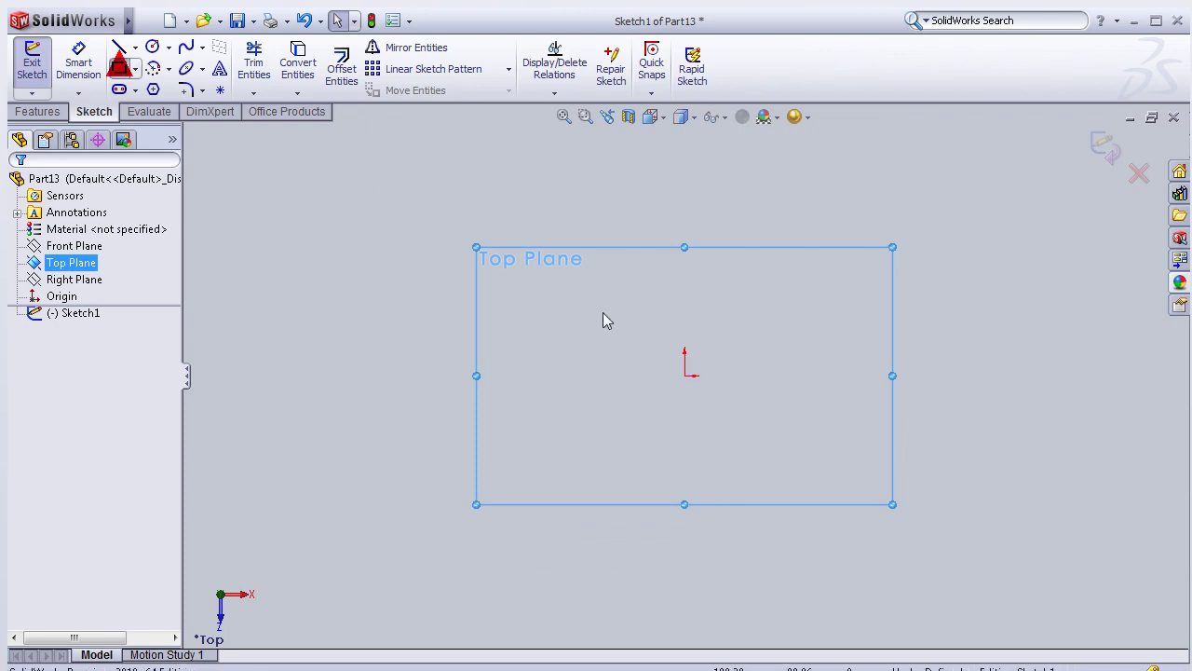
pyautogui.click(684, 375)
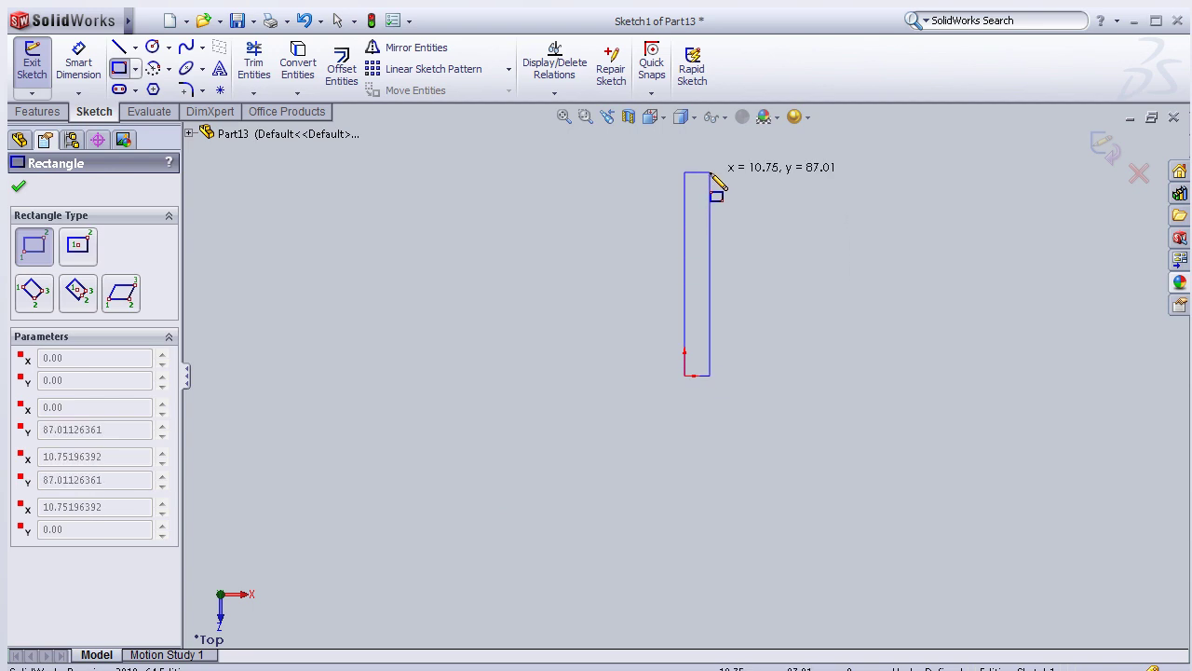
# - Finish the rectangle and dimension its left edge to 15 mm tall
pyautogui.click(709, 173)
pyautogui.scroll(-3, 642, 265)
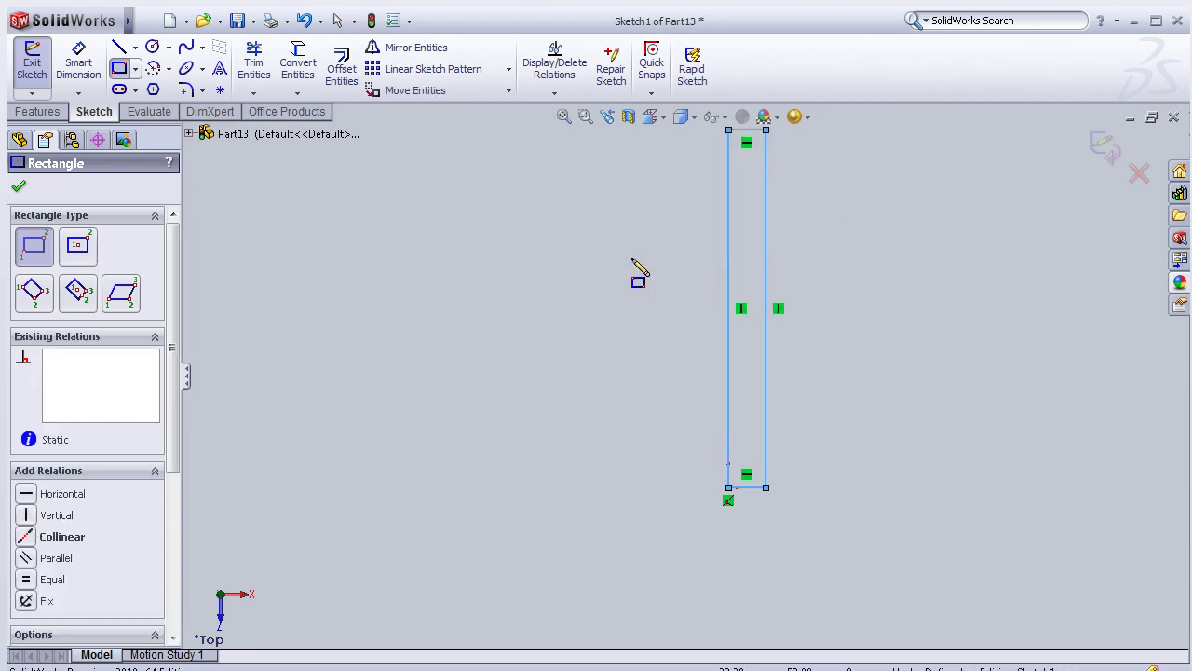
pyautogui.click(77, 72)
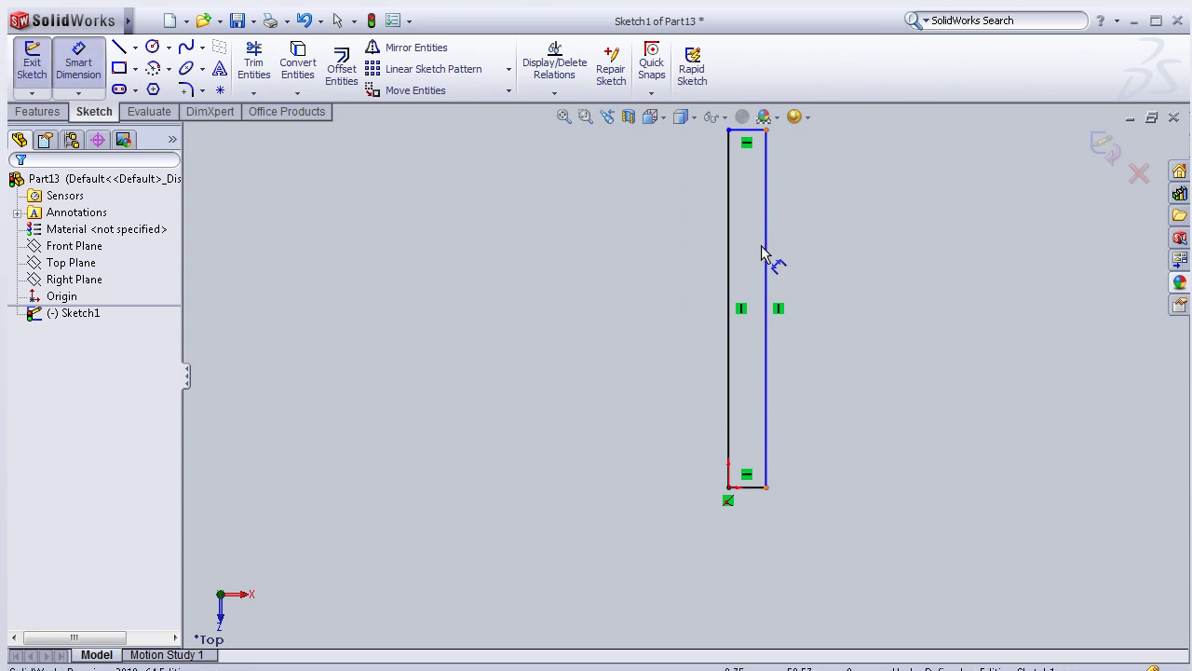
pyautogui.click(708, 244)
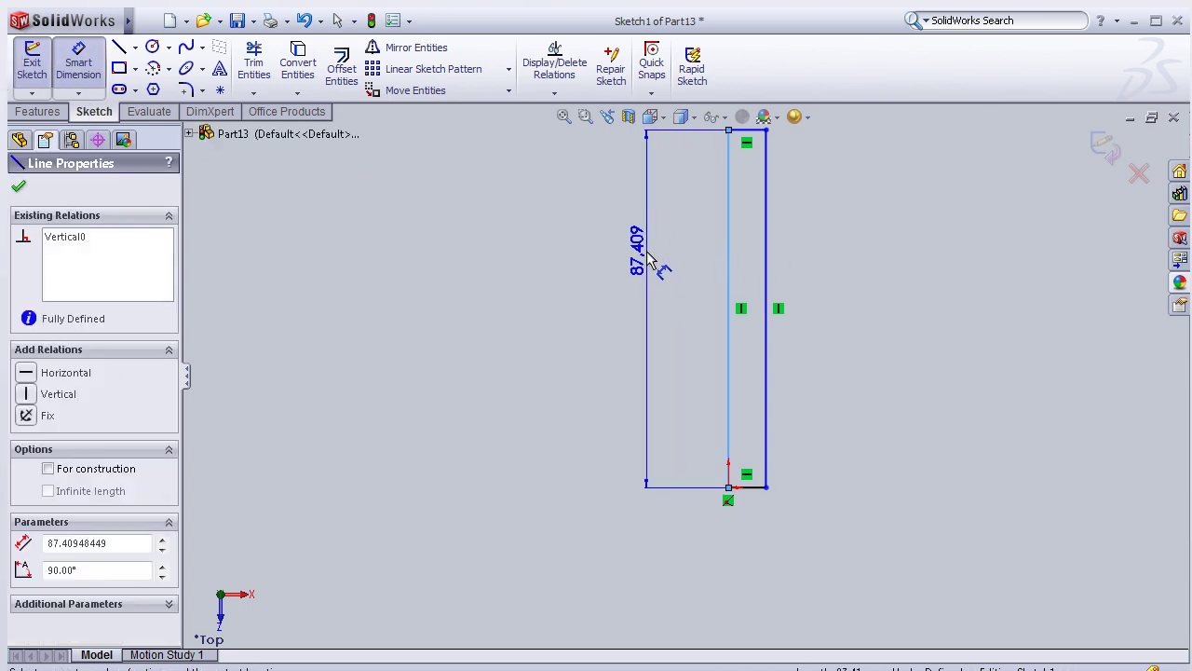
pyautogui.click(646, 315)
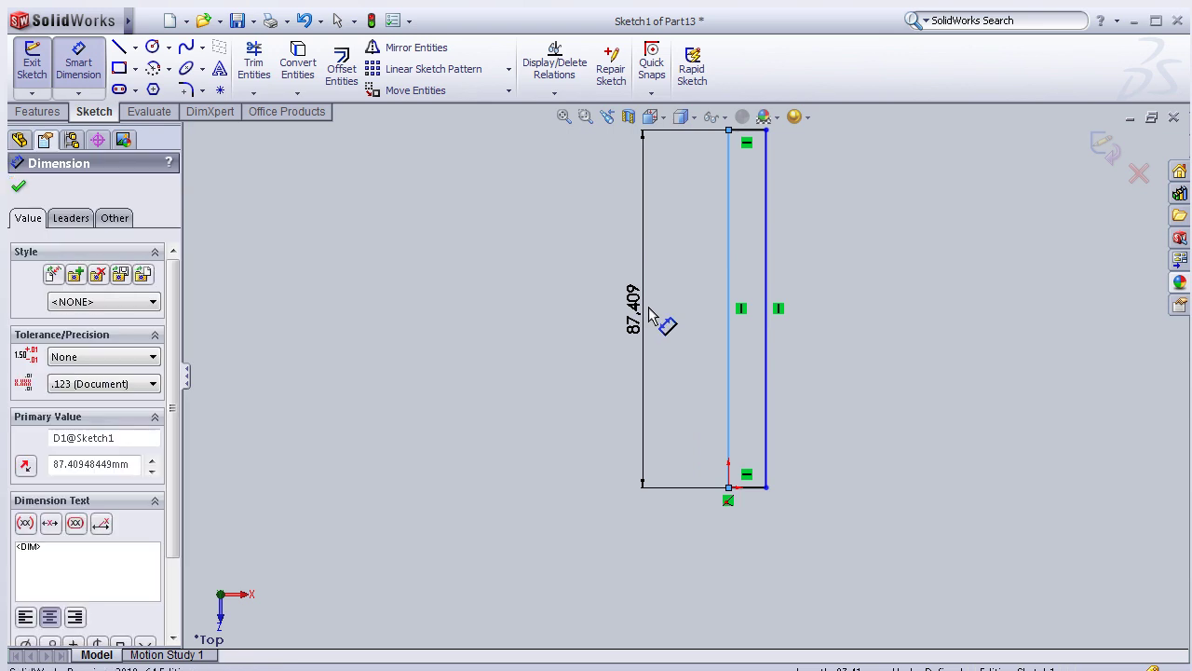
pyautogui.click(652, 314)
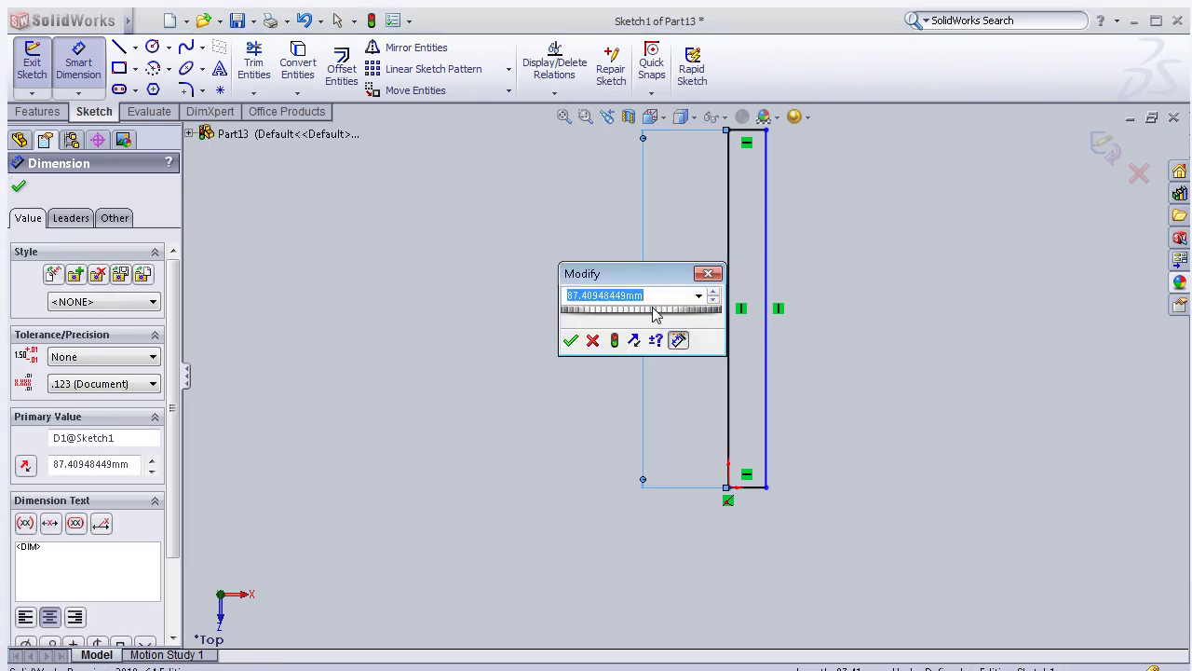
pyautogui.write('5')
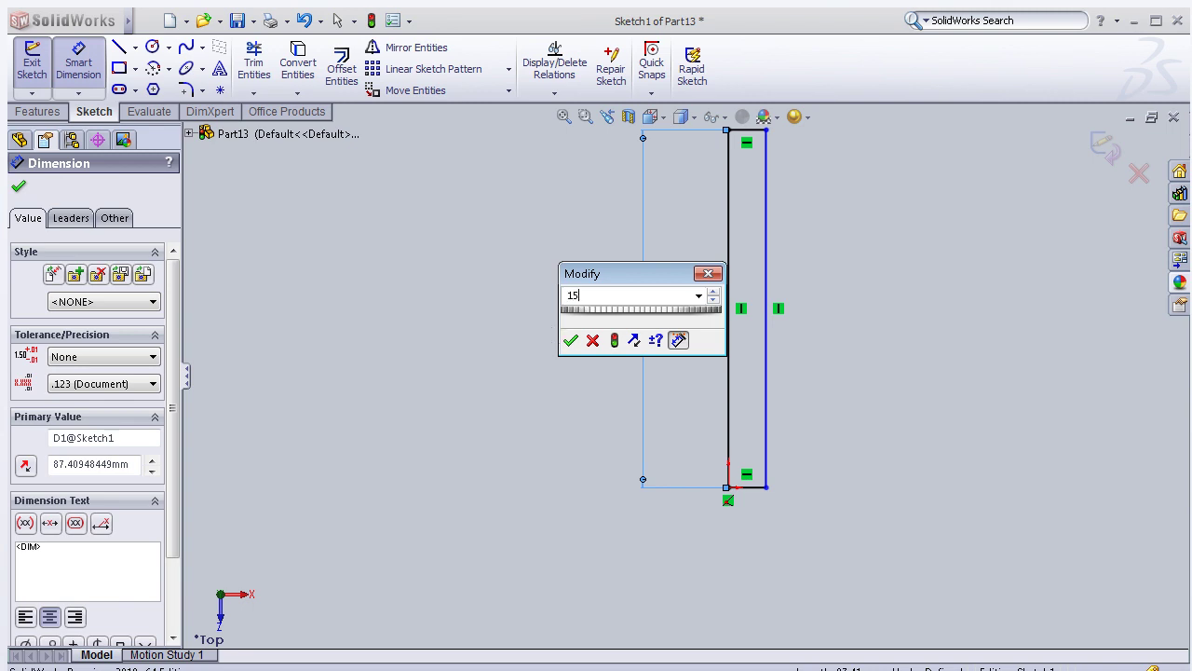
pyautogui.click(570, 340)
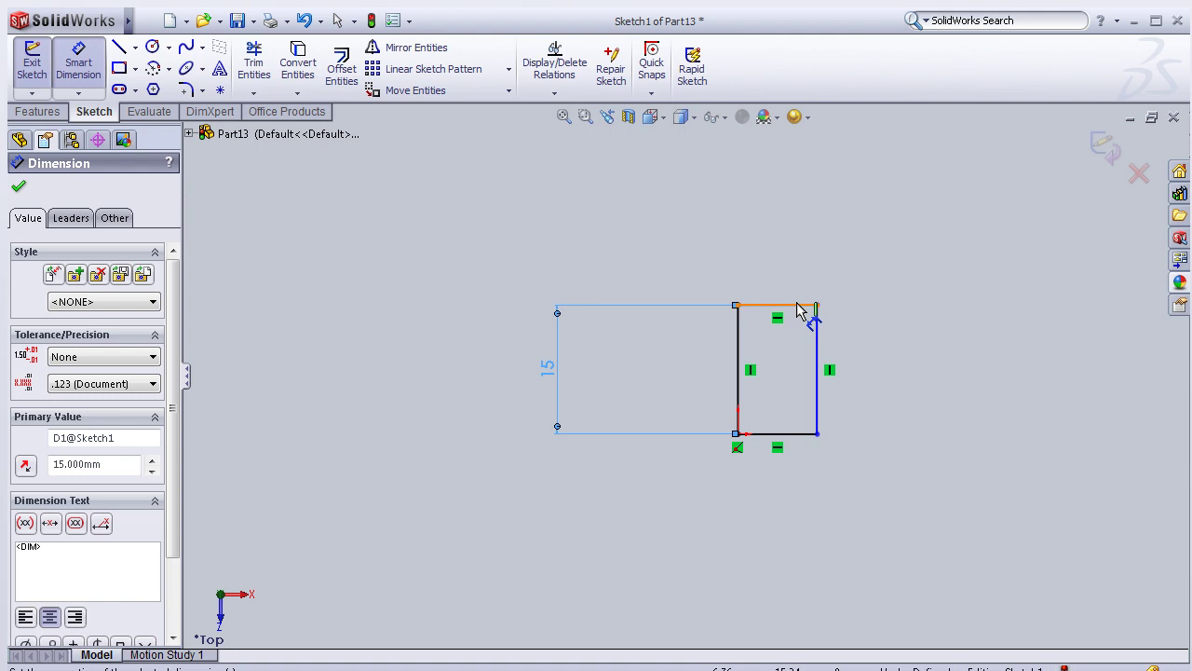
# - Dimension the rectangle's top edge to 0.8 mm wide, fully defining Sketch1
pyautogui.click(787, 272)
pyautogui.click(780, 258)
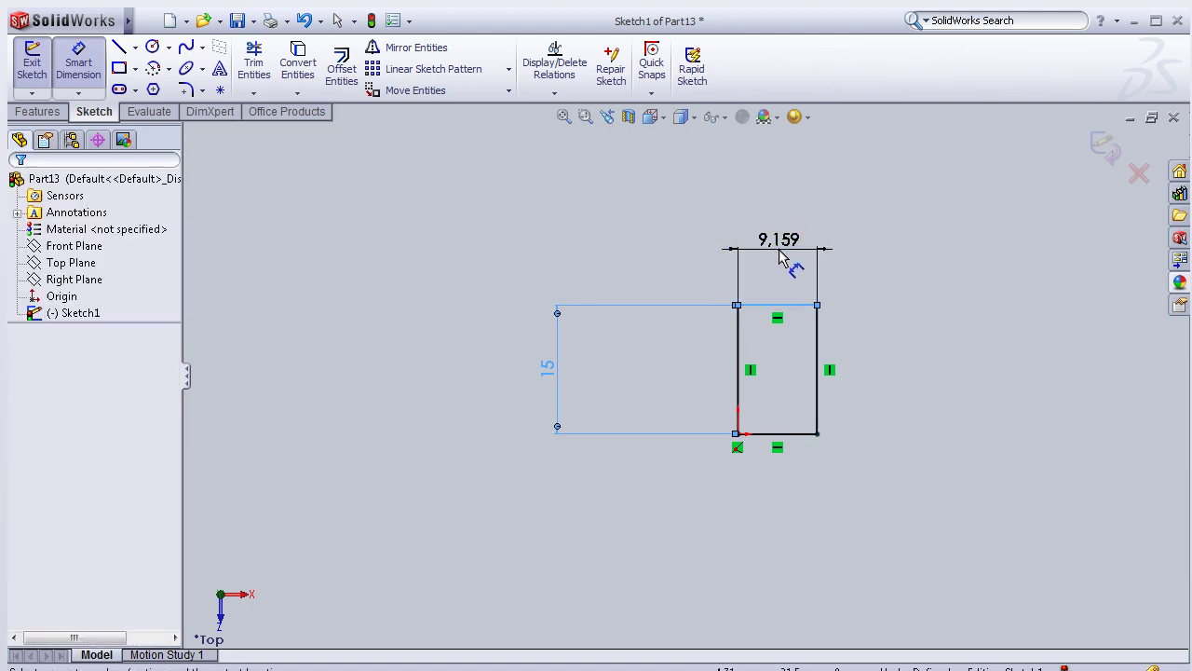
pyautogui.click(780, 258)
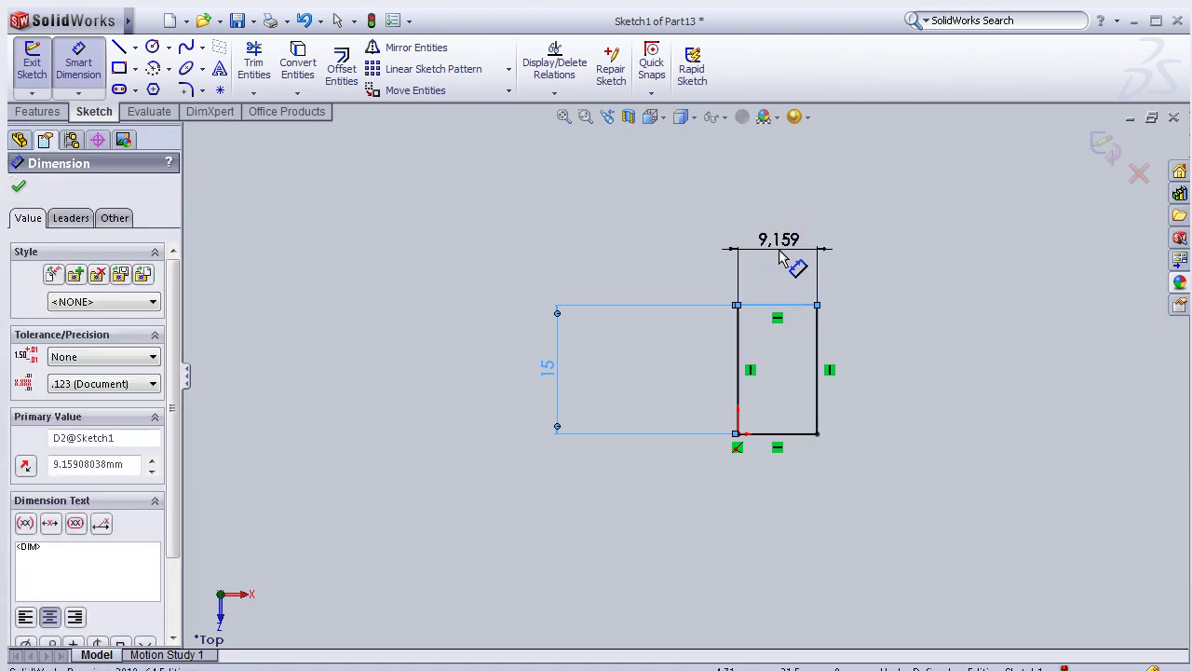
pyautogui.click(780, 258)
pyautogui.write('0.8')
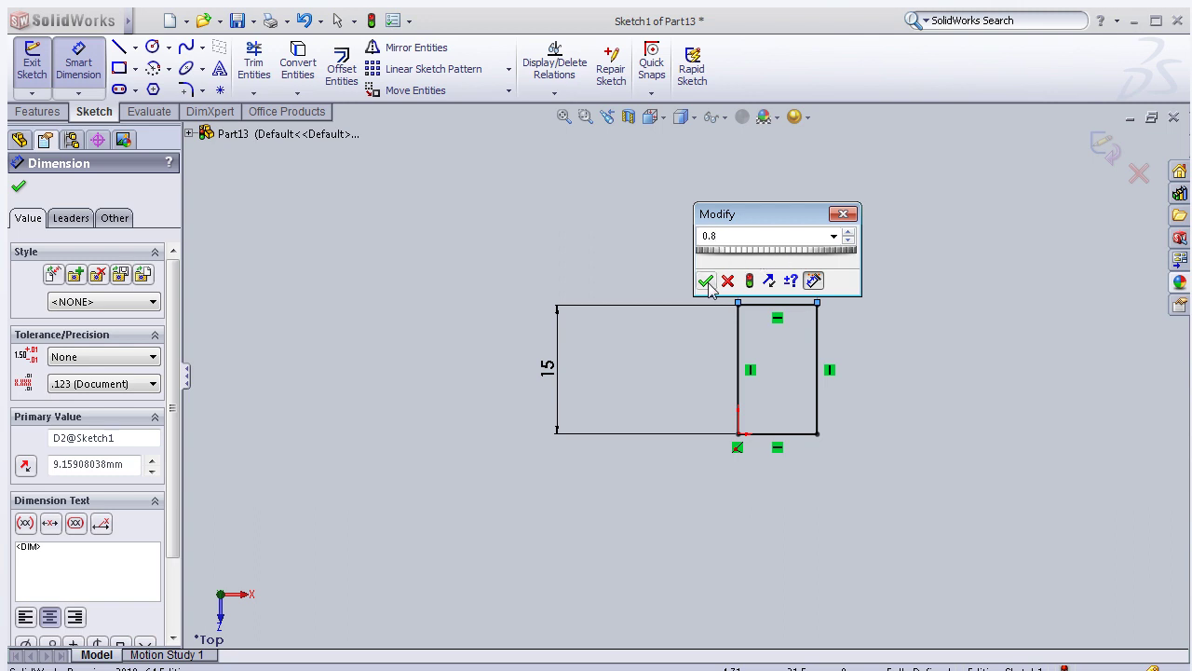
pyautogui.click(705, 282)
pyautogui.scroll(-3, 726, 377)
pyautogui.scroll(-3, 707, 370)
pyautogui.scroll(-2, 689, 521)
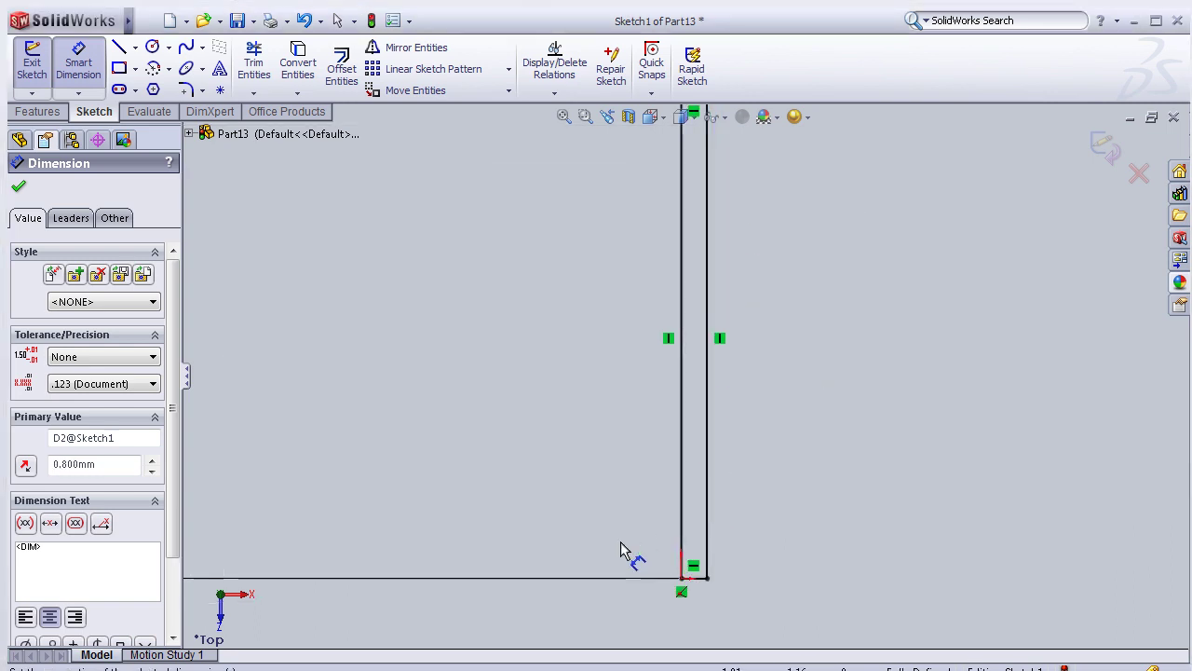
pyautogui.press('l')
pyautogui.scroll(-3, 752, 612)
pyautogui.scroll(-3, 740, 591)
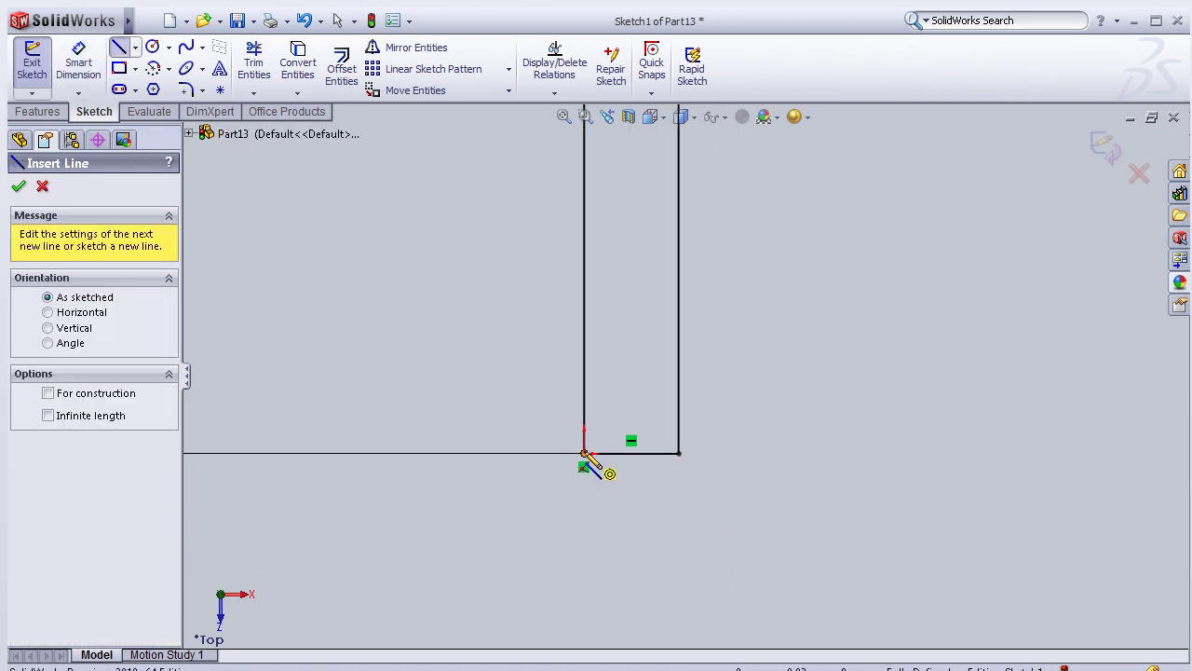
# - Draw two lines from the rectangle's bottom corners meeting at a point below
pyautogui.click(585, 454)
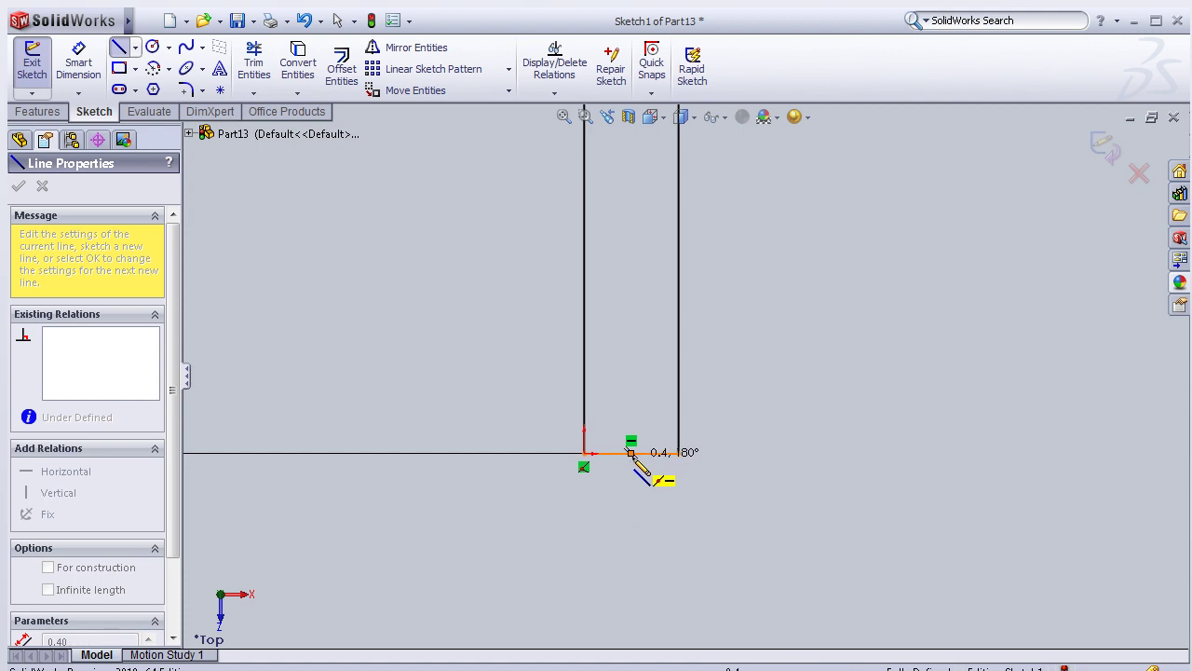
pyautogui.click(631, 508)
pyautogui.click(679, 454)
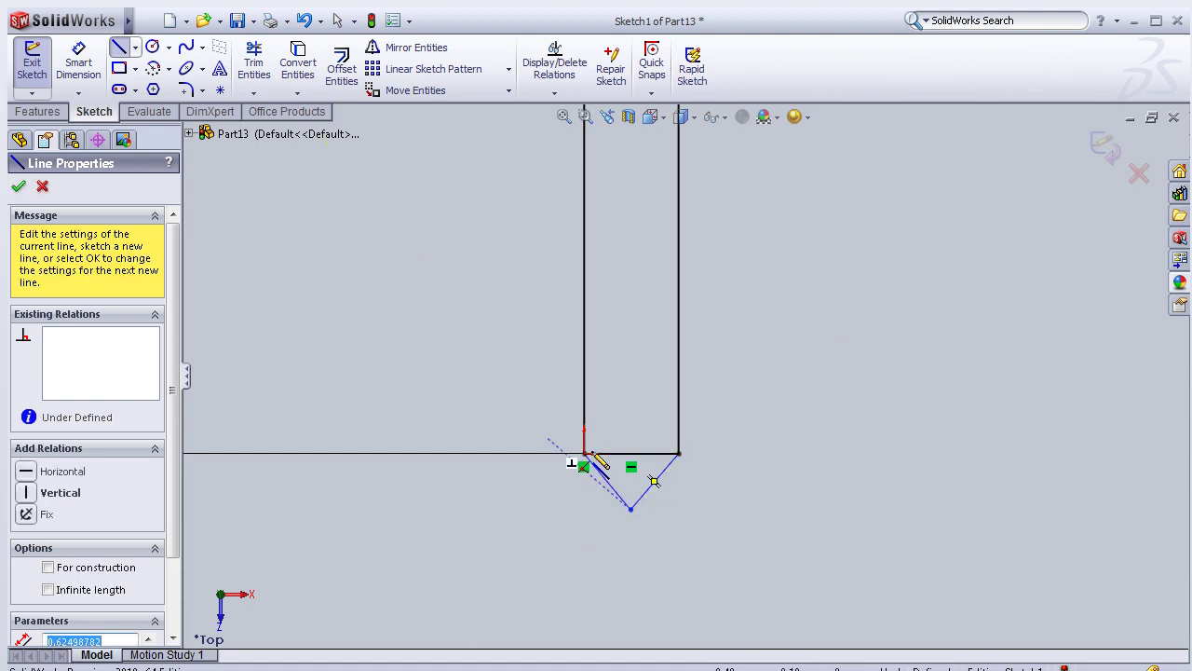
pyautogui.press('Escape')
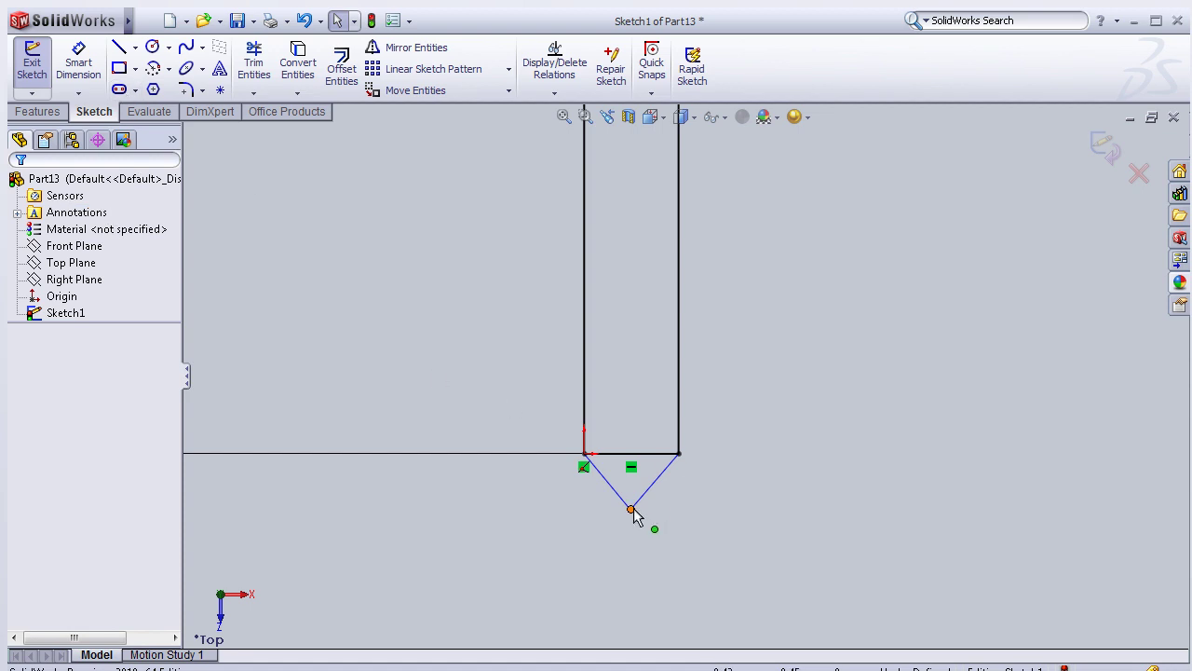
# - Try Parallel and Equal relations on the slanted lines, then undo them to restore the V
pyautogui.click(650, 494)
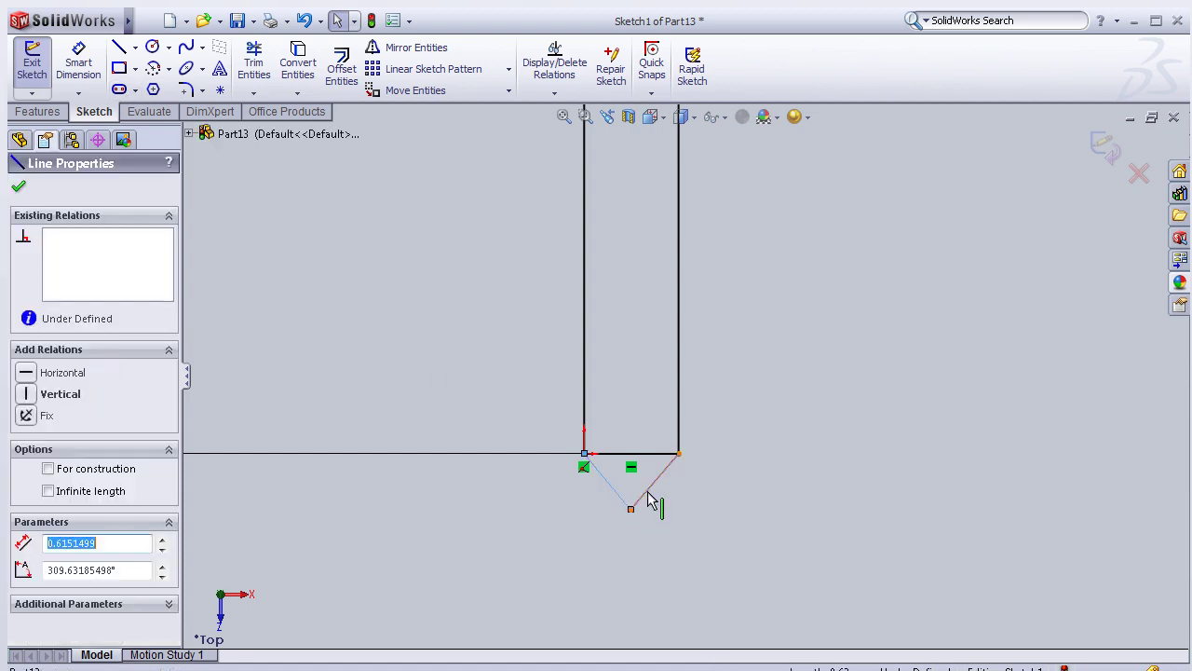
pyautogui.moveTo(647, 490); pyautogui.dragTo(587, 523)
pyautogui.click(54, 568)
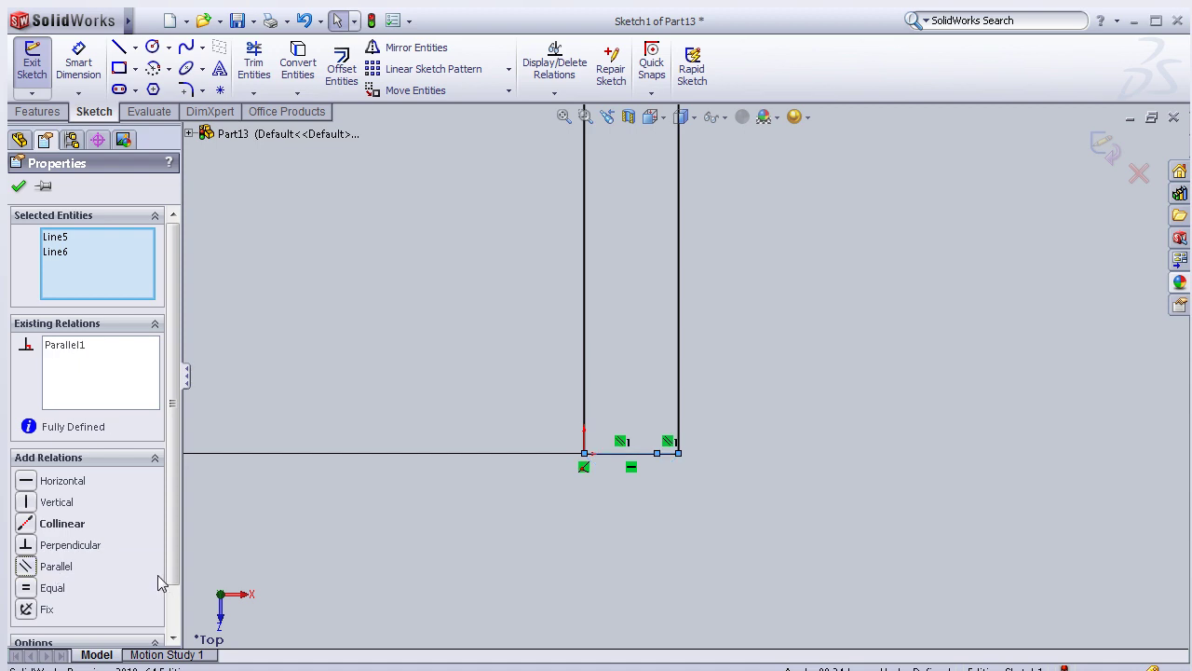
pyautogui.click(54, 589)
pyautogui.hotkey('ctrl', 'z')
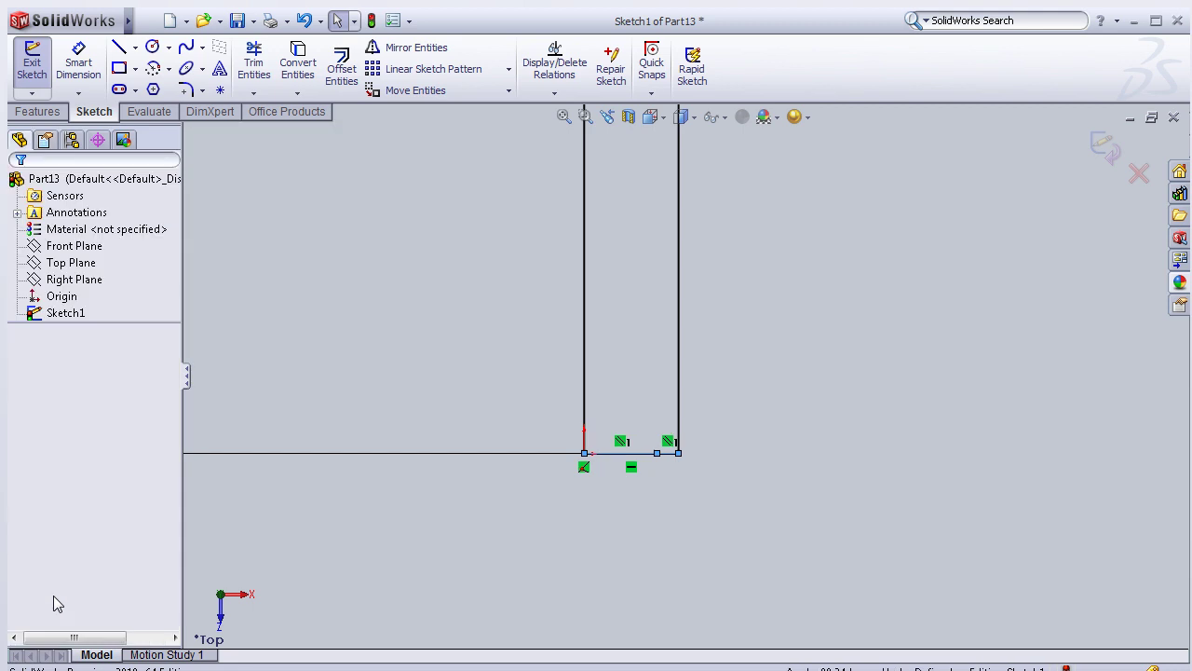
pyautogui.hotkey('ctrl', 'z')
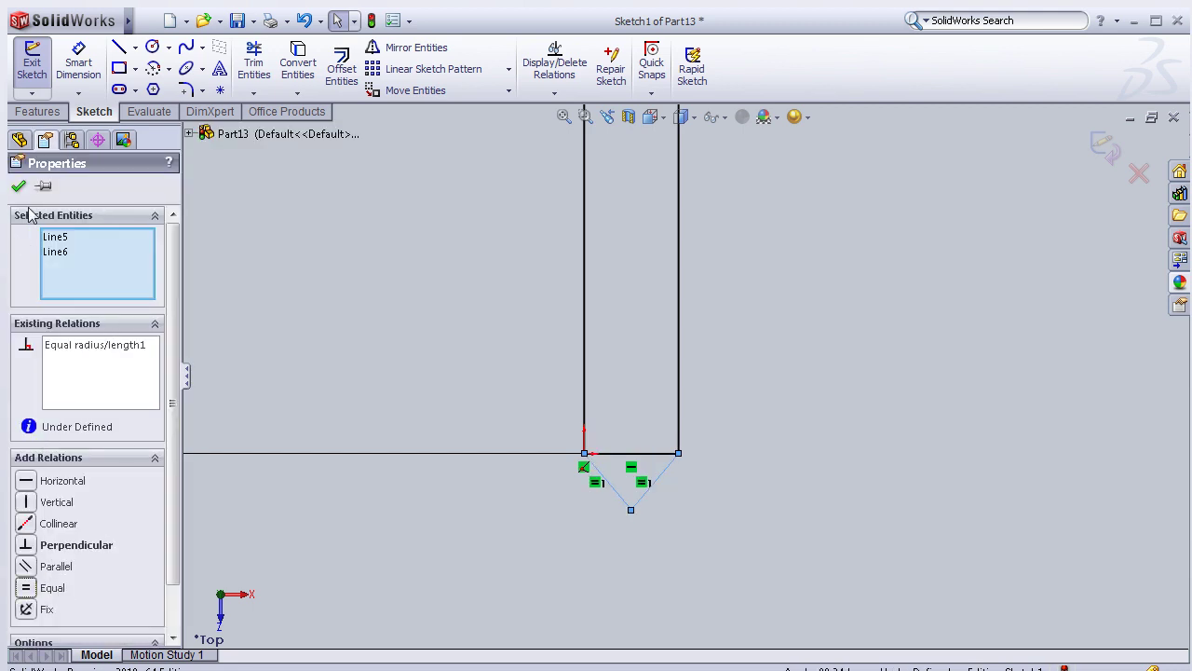
pyautogui.press('Escape')
# - Dimension the left slanted line to 0.8 mm
pyautogui.scroll(5, 686, 475)
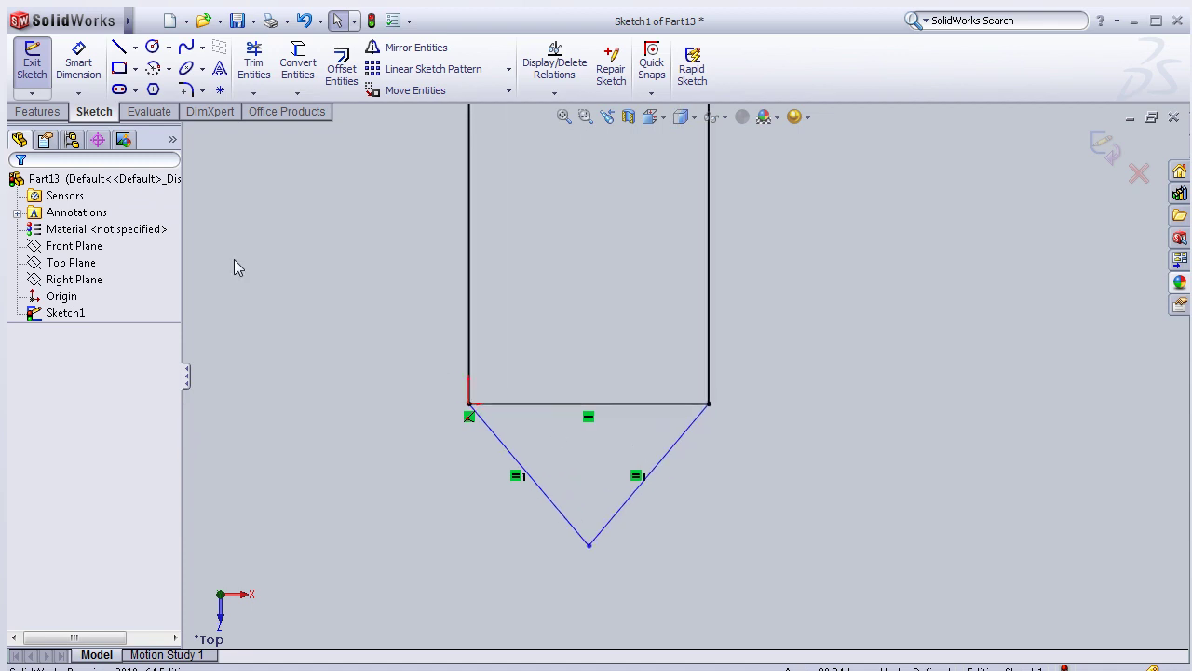
pyautogui.click(79, 63)
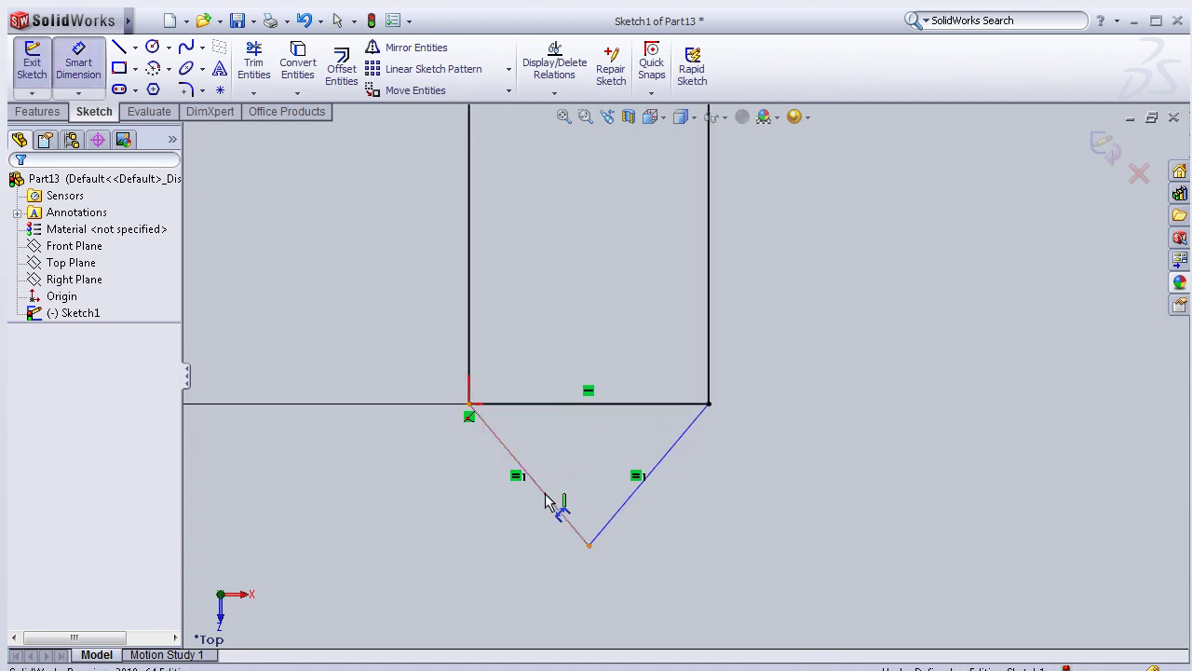
pyautogui.click(503, 517)
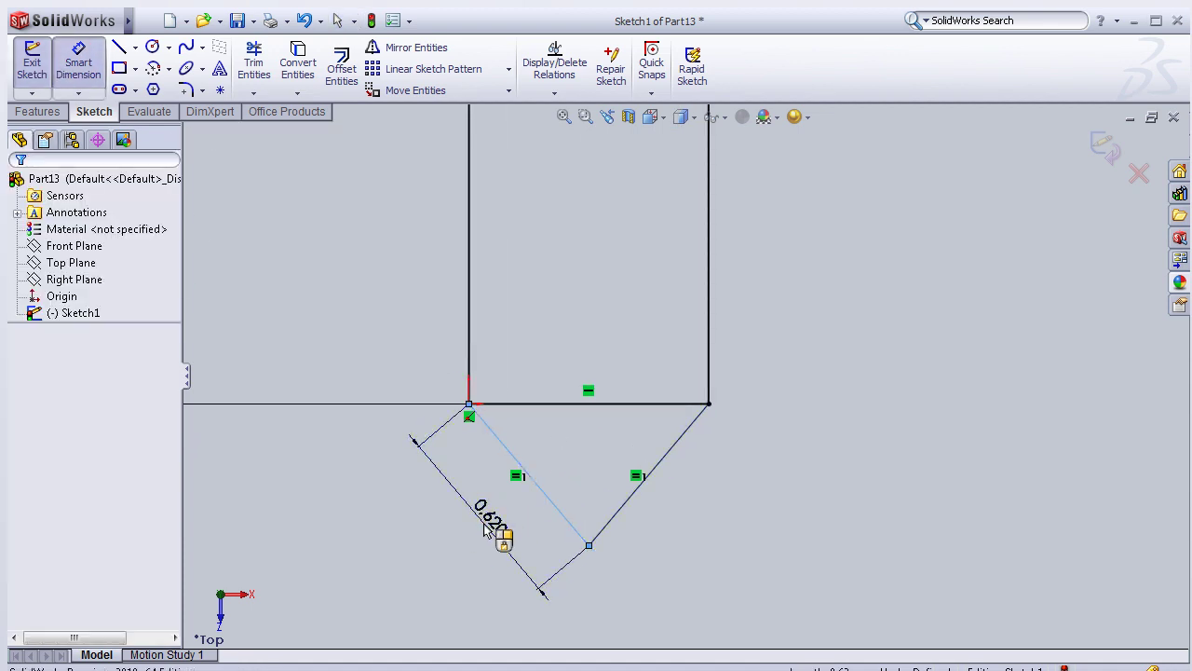
pyautogui.click(492, 529)
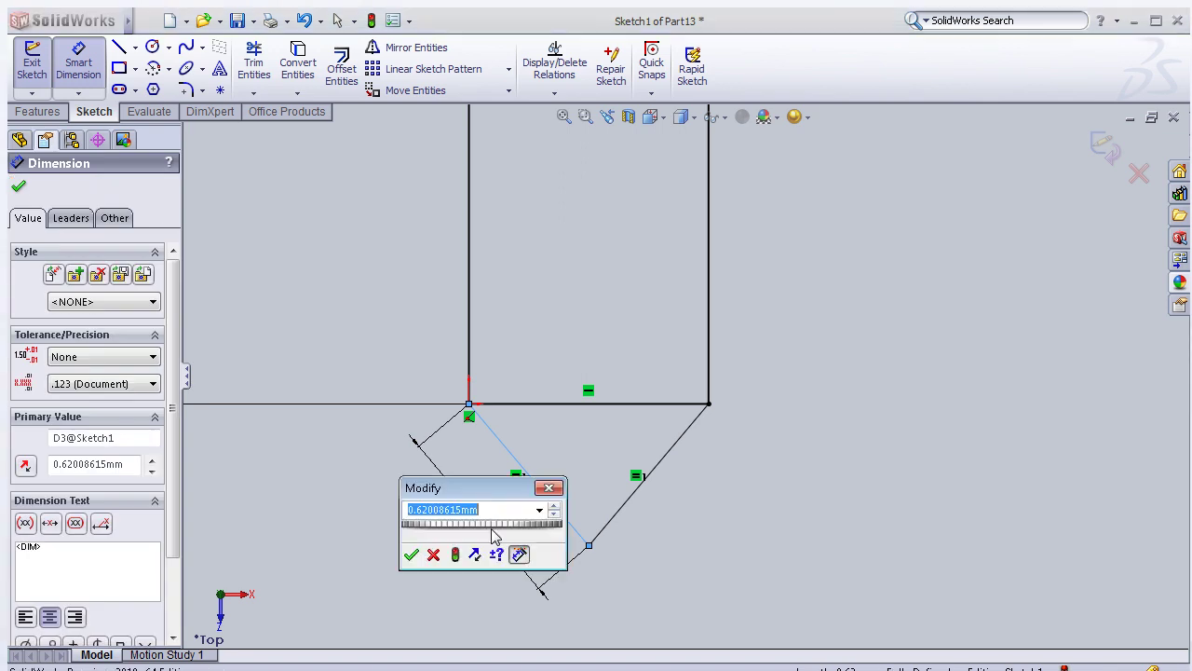
pyautogui.write('0.8')
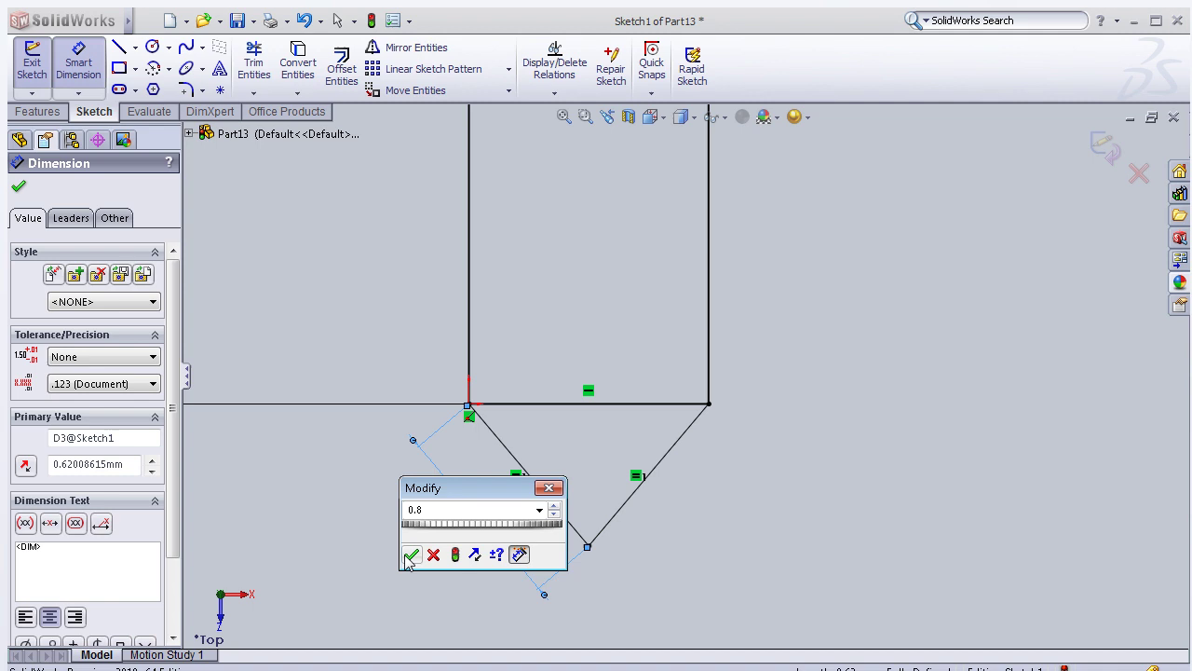
pyautogui.click(410, 555)
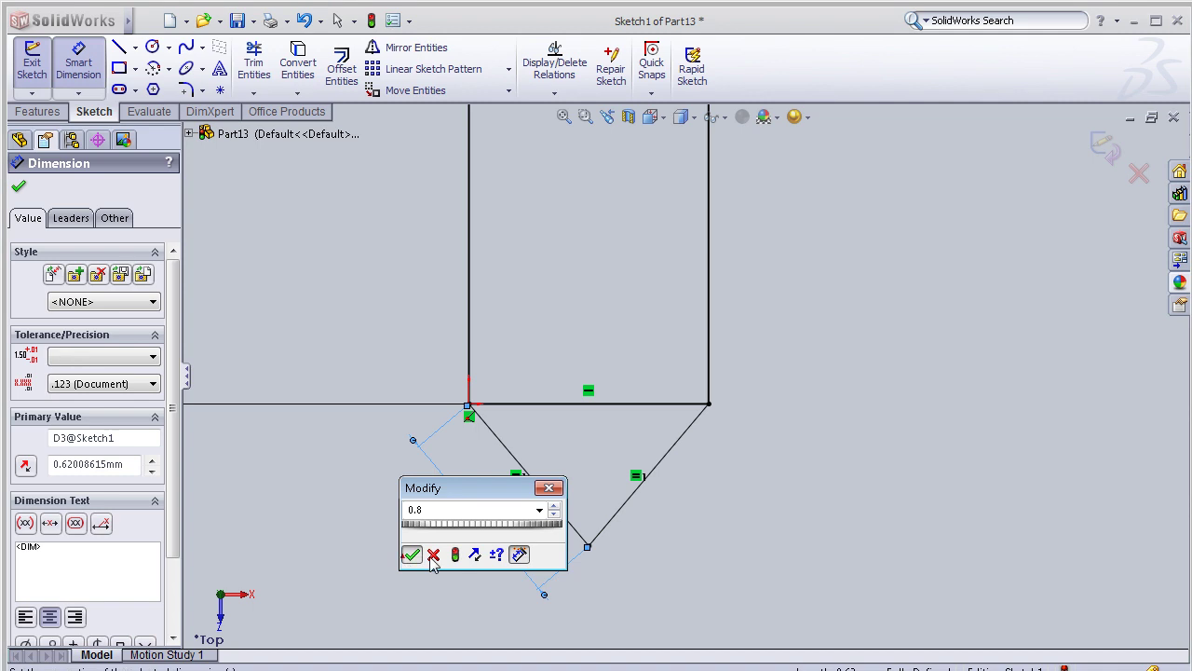
pyautogui.scroll(3, 726, 421)
pyautogui.scroll(2, 726, 421)
pyautogui.scroll(2, 768, 409)
pyautogui.scroll(3, 706, 182)
pyautogui.scroll(2, 706, 181)
pyautogui.scroll(2, 699, 185)
pyautogui.scroll(-2, 678, 207)
pyautogui.scroll(-2, 677, 296)
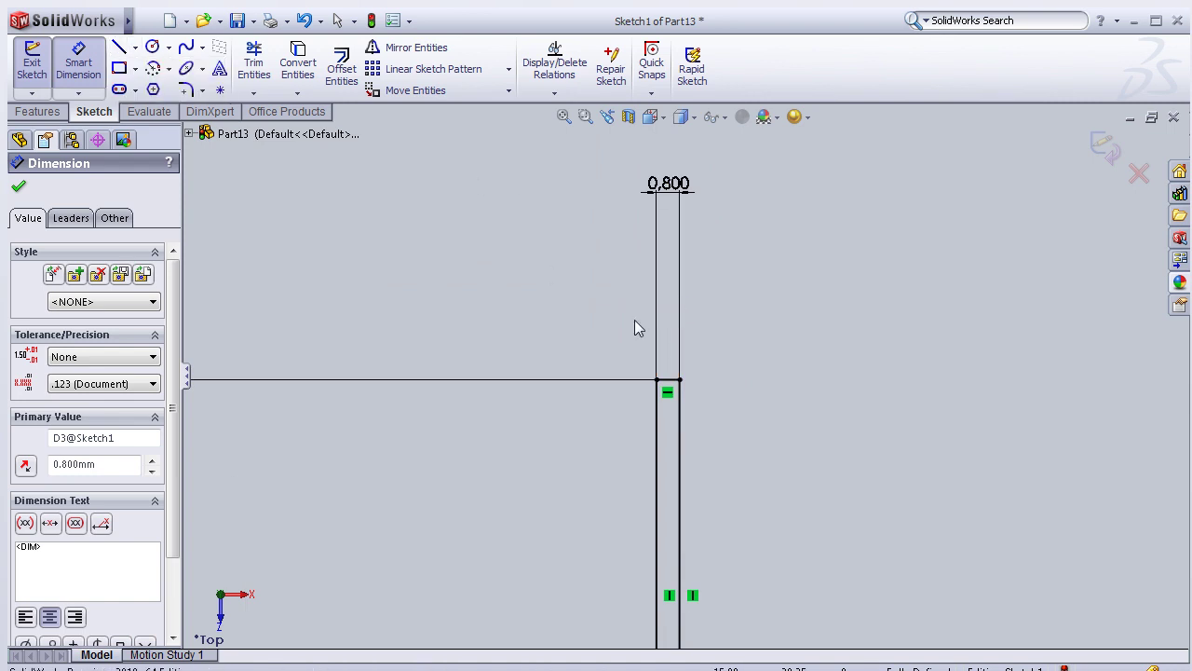
# - Draw a vertical construction line from the top of the pin down past its pointed tip
pyautogui.press('l')
pyautogui.scroll(2, 685, 466)
pyautogui.scroll(1, 671, 452)
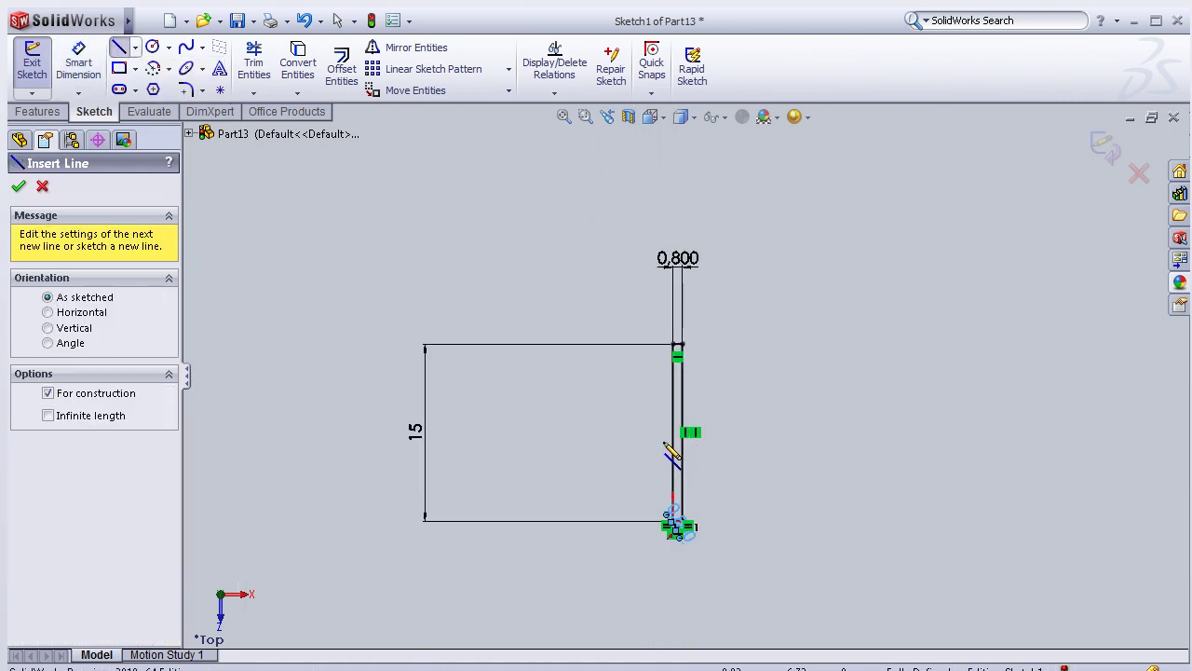
pyautogui.scroll(-3, 684, 341)
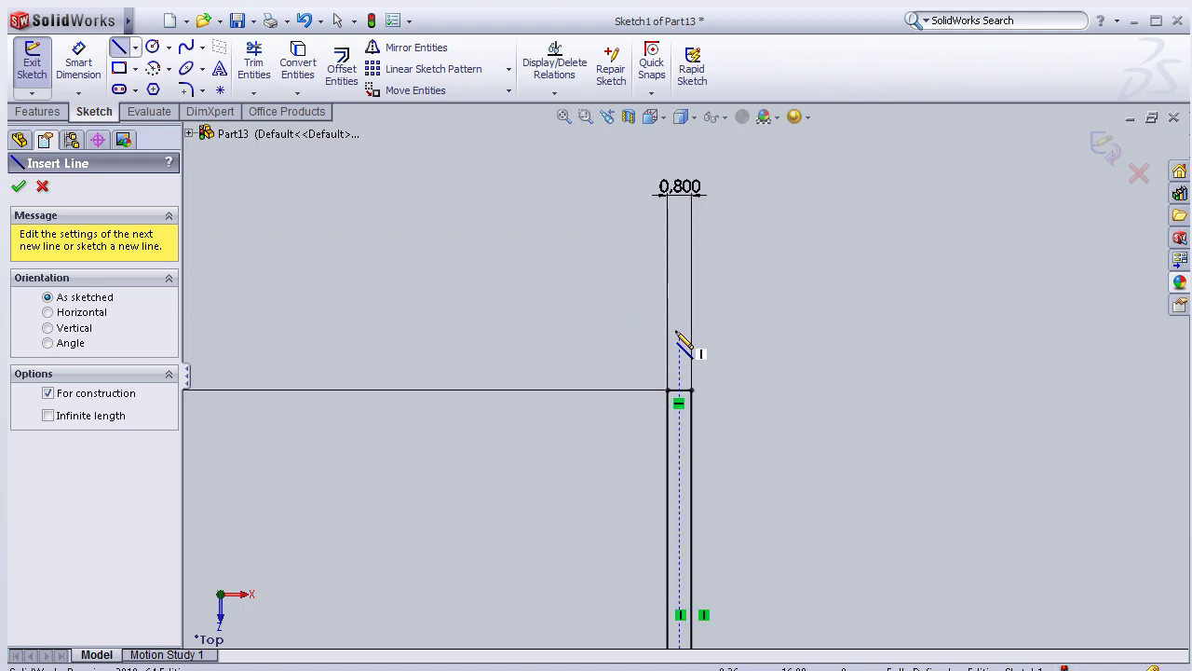
pyautogui.click(678, 333)
pyautogui.scroll(-2, 685, 605)
pyautogui.scroll(1, 686, 610)
pyautogui.scroll(2, 687, 610)
pyautogui.scroll(2, 689, 607)
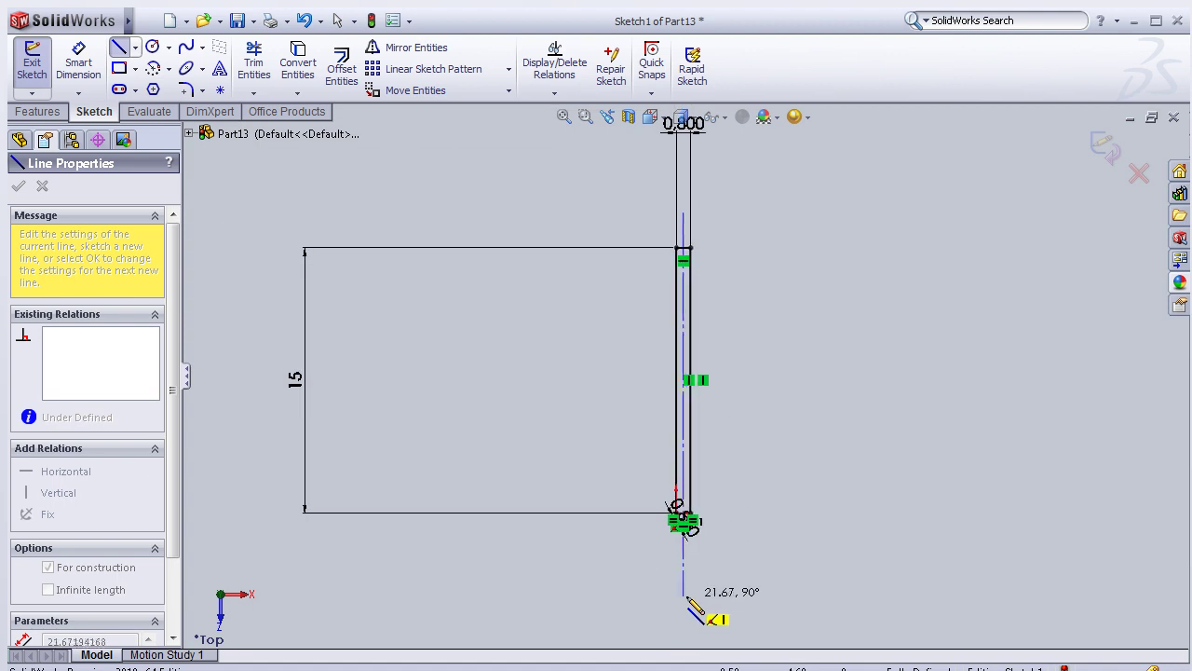
pyautogui.click(683, 597)
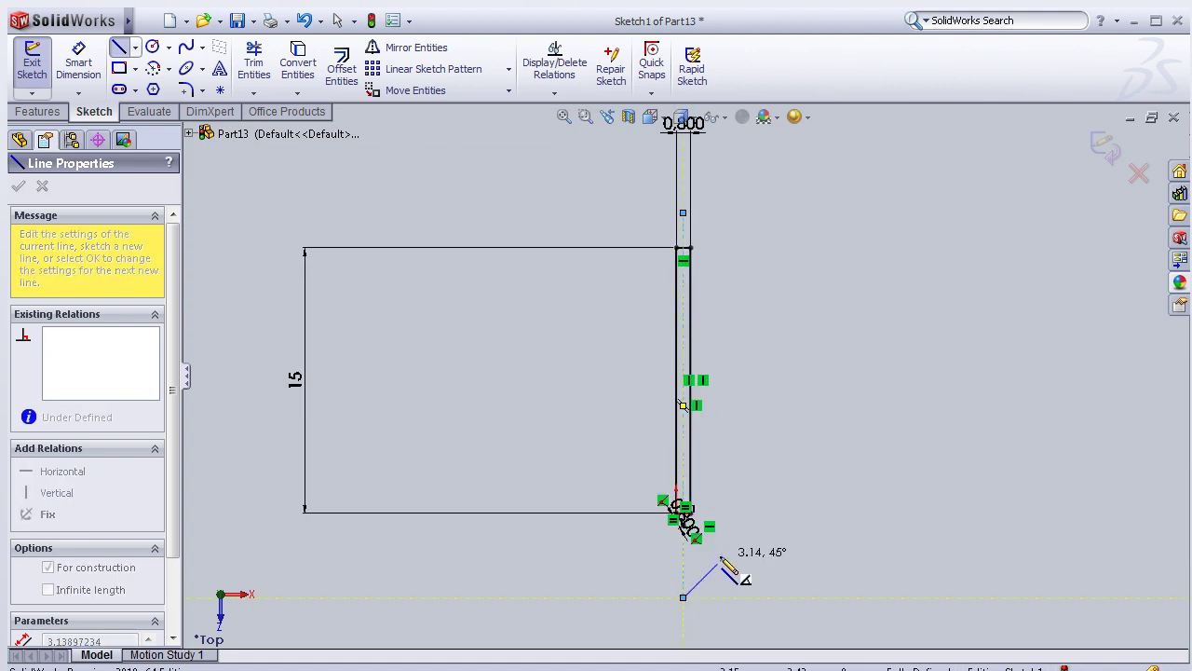
pyautogui.press('Escape')
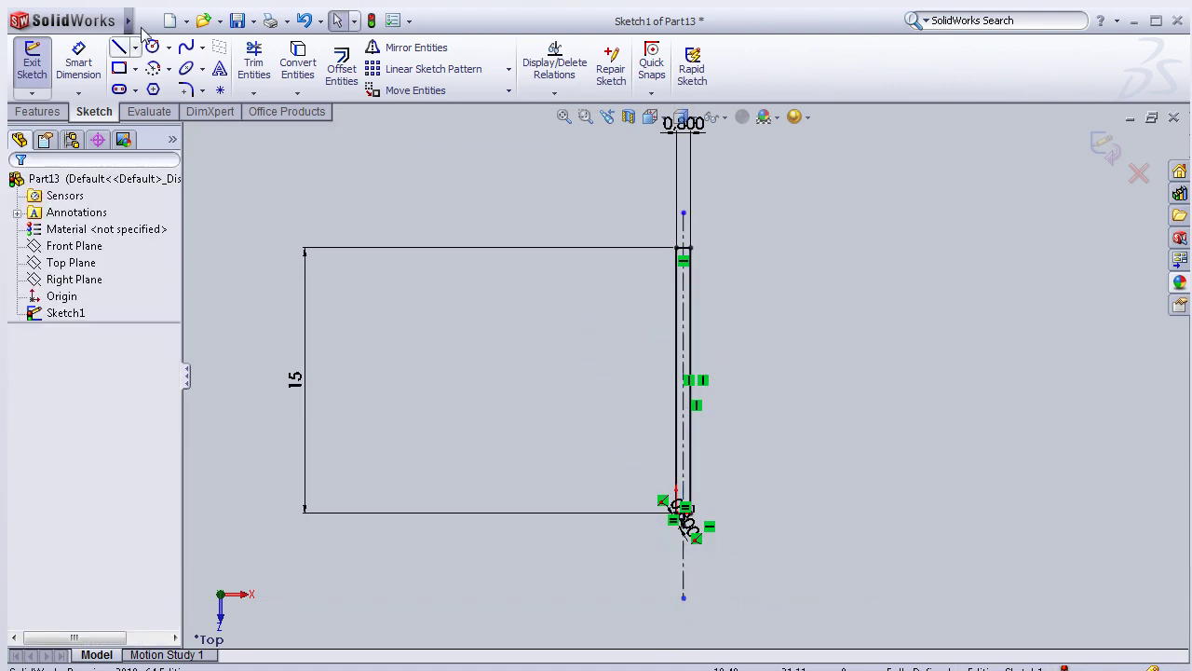
pyautogui.scroll(-3, 736, 282)
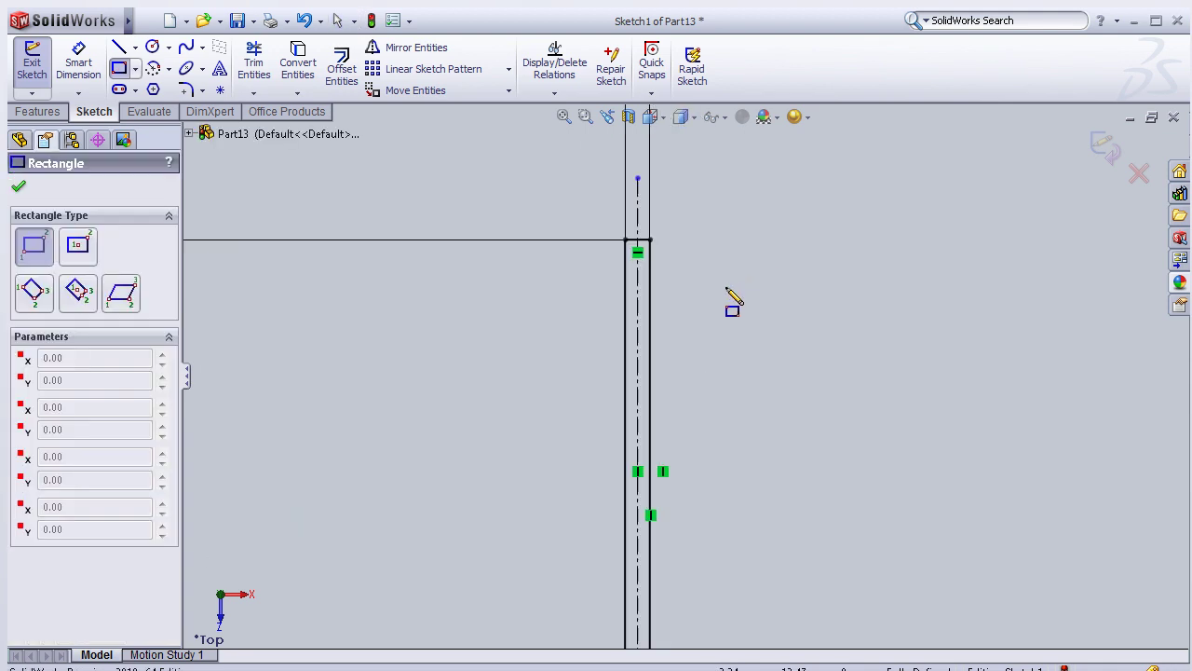
pyautogui.scroll(-2, 609, 309)
# - Draw a rectangle across the pin centerline and dimension its width to 1.4 mm
pyautogui.click(578, 308)
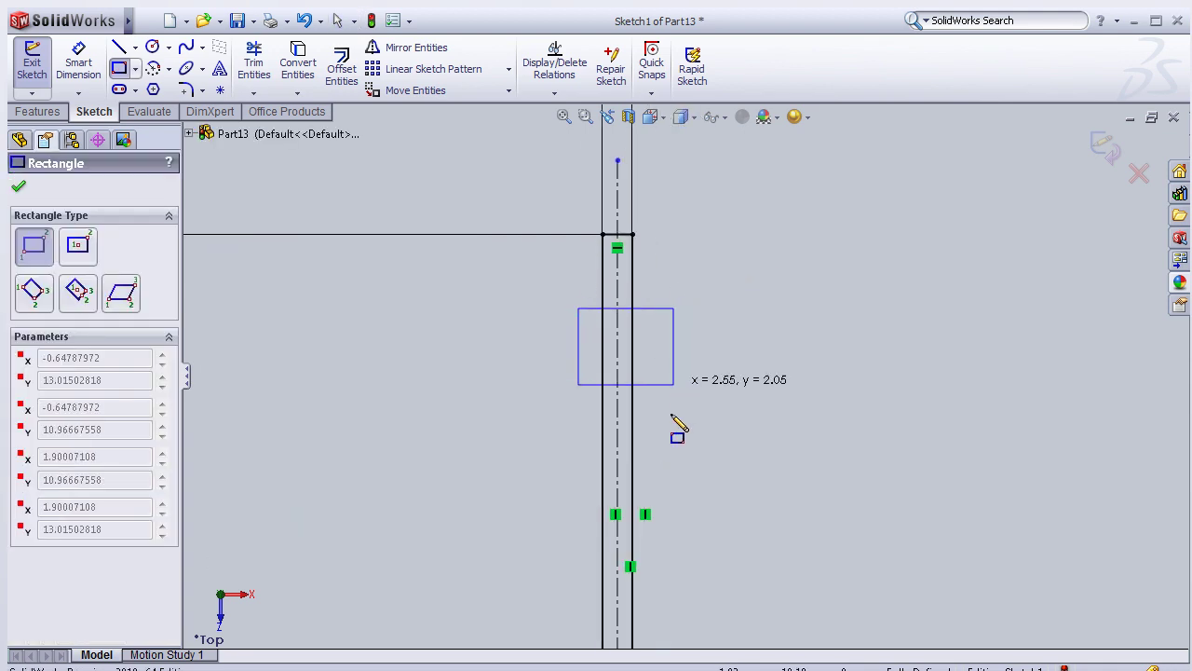
pyautogui.click(656, 489)
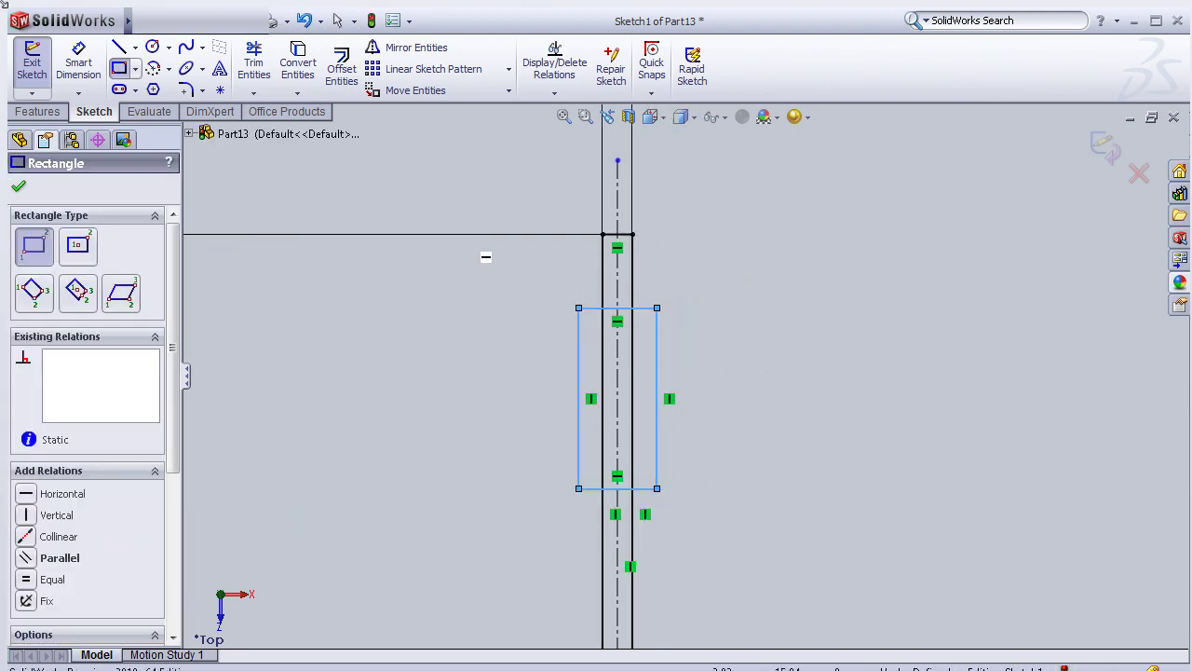
pyautogui.press('d')
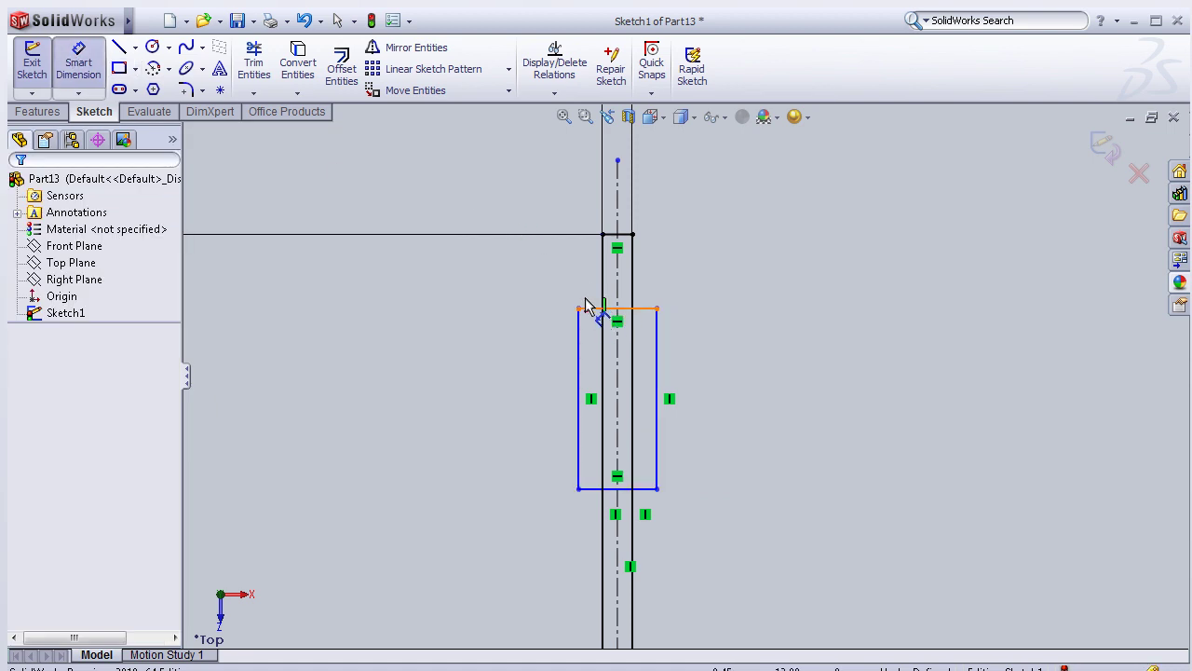
pyautogui.click(585, 307)
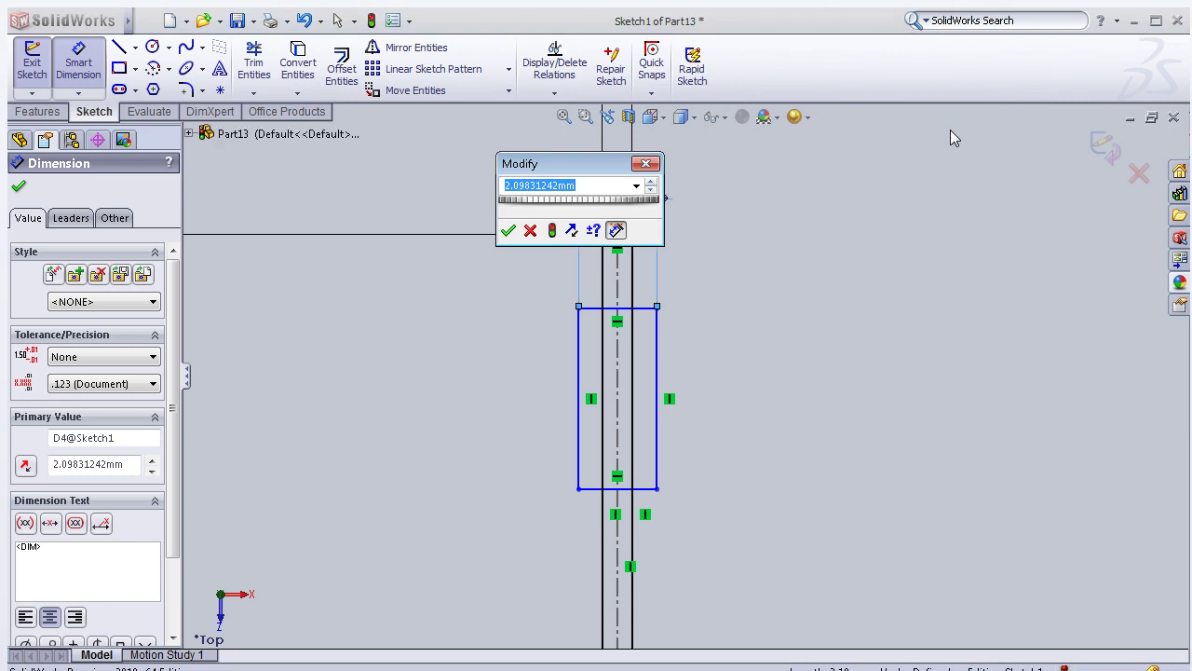
pyautogui.write('1.4')
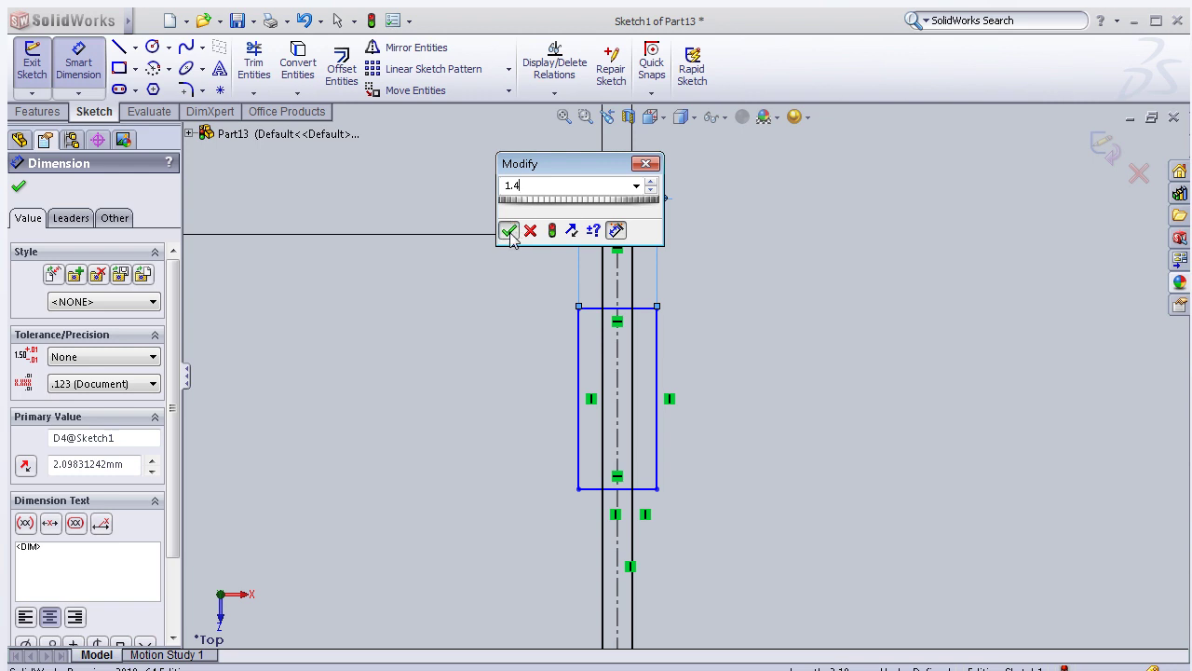
pyautogui.click(510, 233)
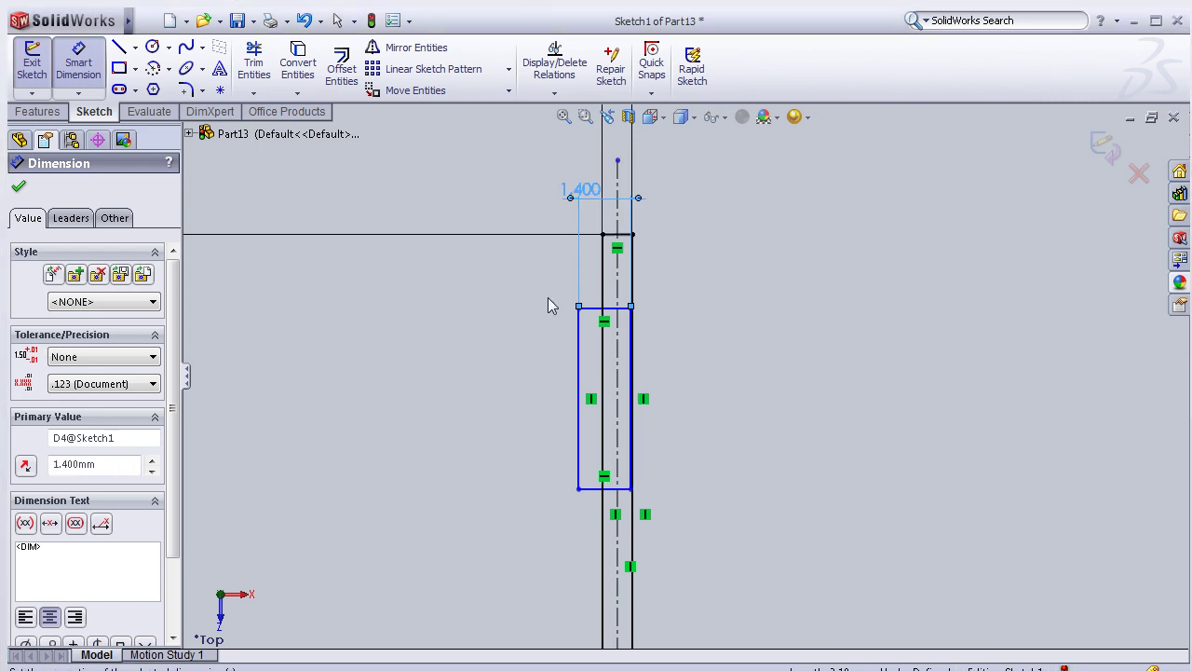
# - Select the new rectangle's left side together with the centerline
pyautogui.scroll(-2, 596, 352)
pyautogui.scroll(-2, 596, 352)
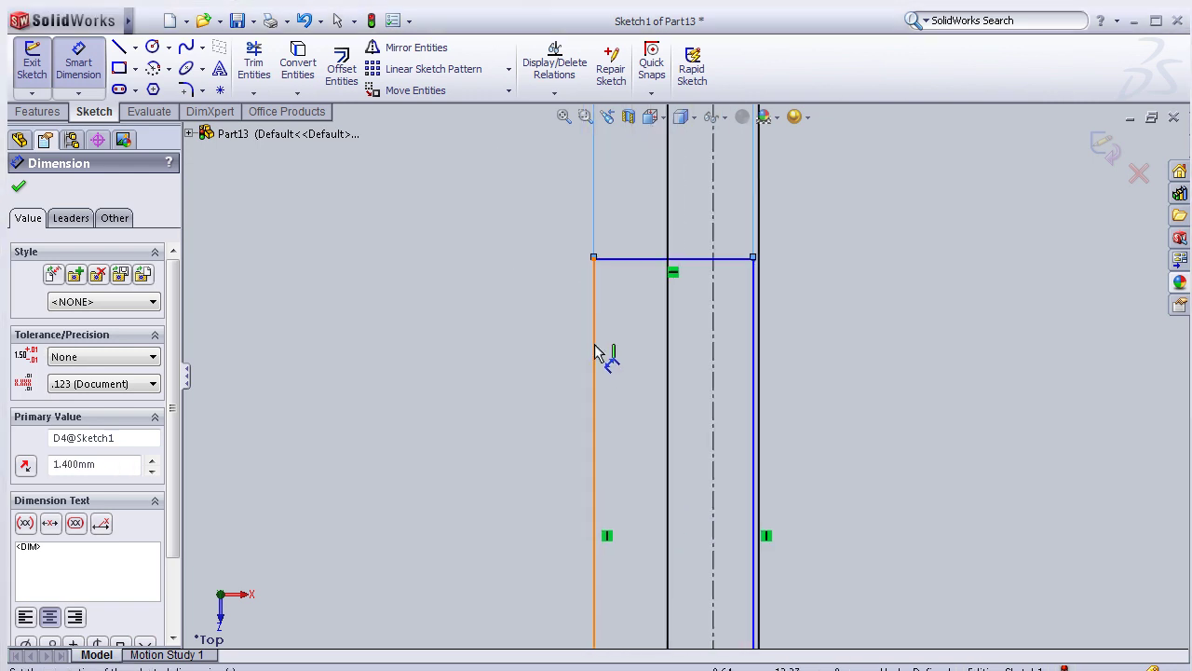
pyautogui.click(713, 375)
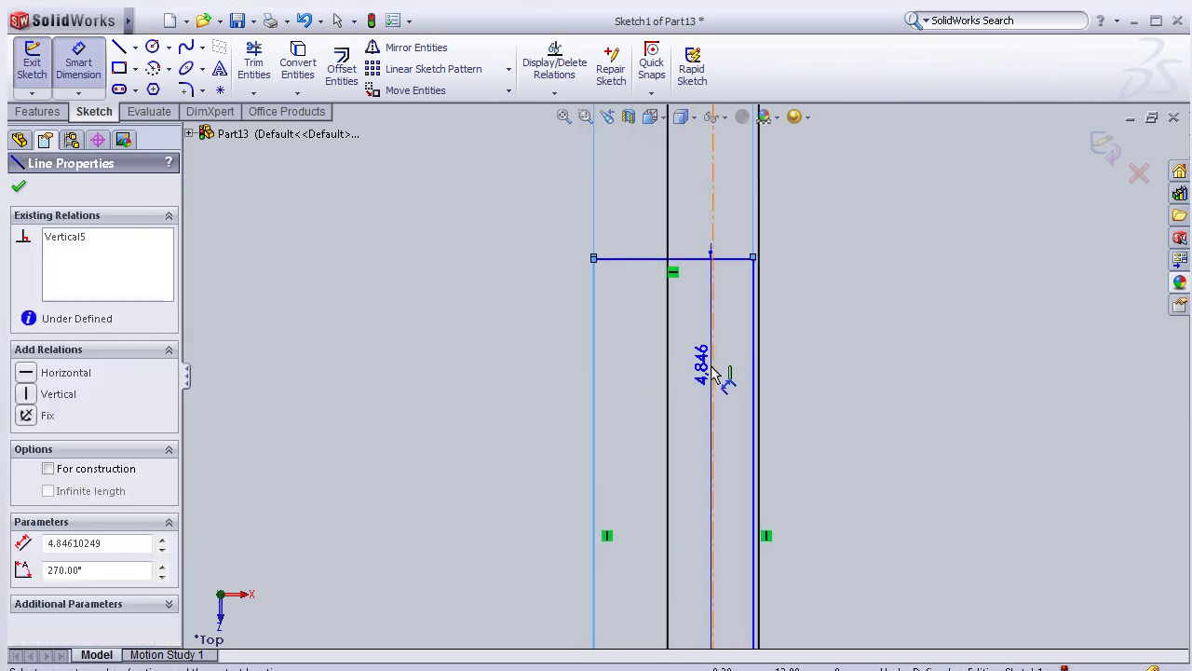
pyautogui.press('Escape')
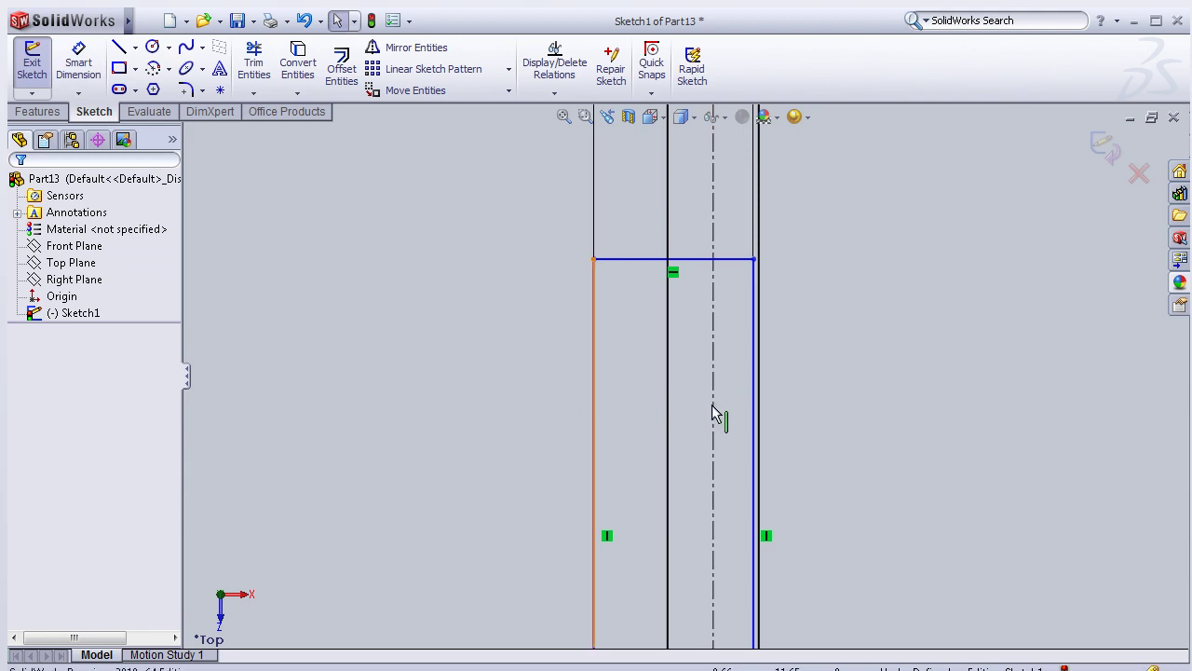
pyautogui.keyDown('ctrl'); pyautogui.click(712, 415); pyautogui.keyUp('ctrl')
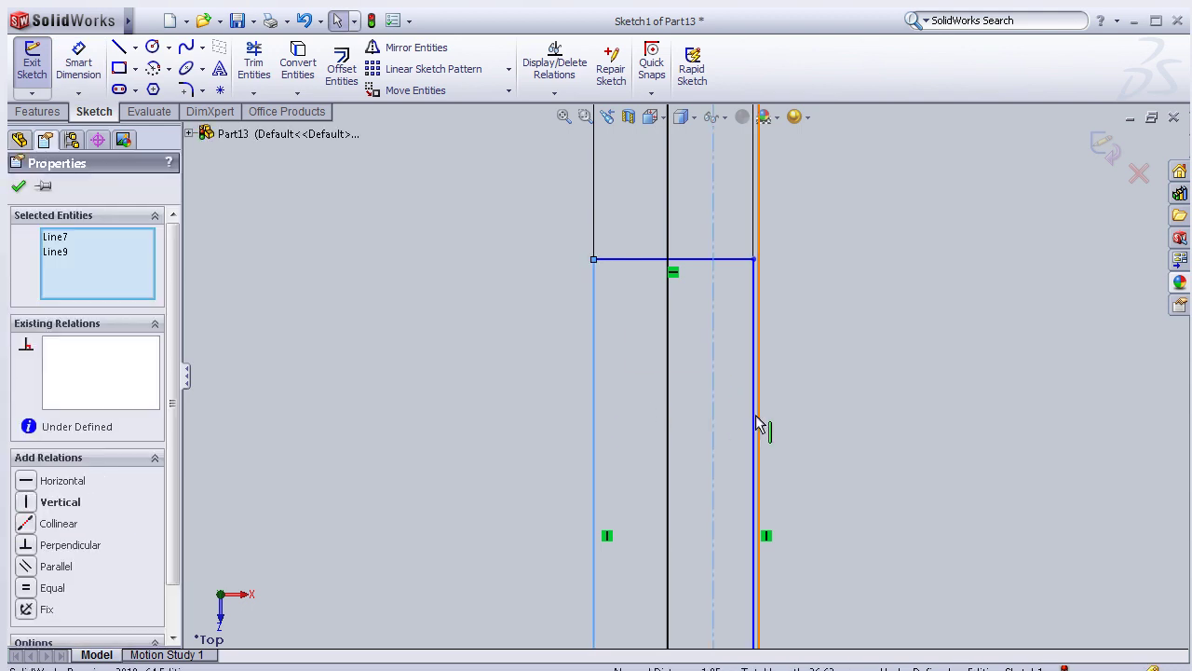
# - Make the rectangle's left and right sides symmetric about the centerline
pyautogui.keyDown('ctrl'); pyautogui.click(754, 453); pyautogui.keyUp('ctrl')
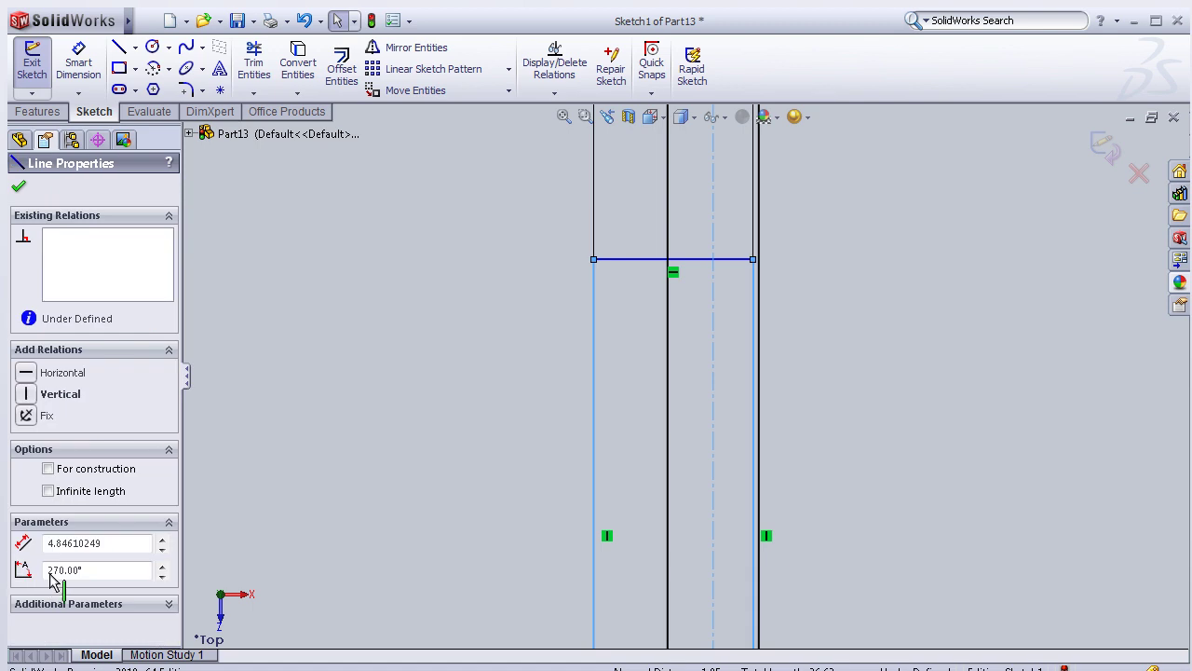
pyautogui.click(47, 588)
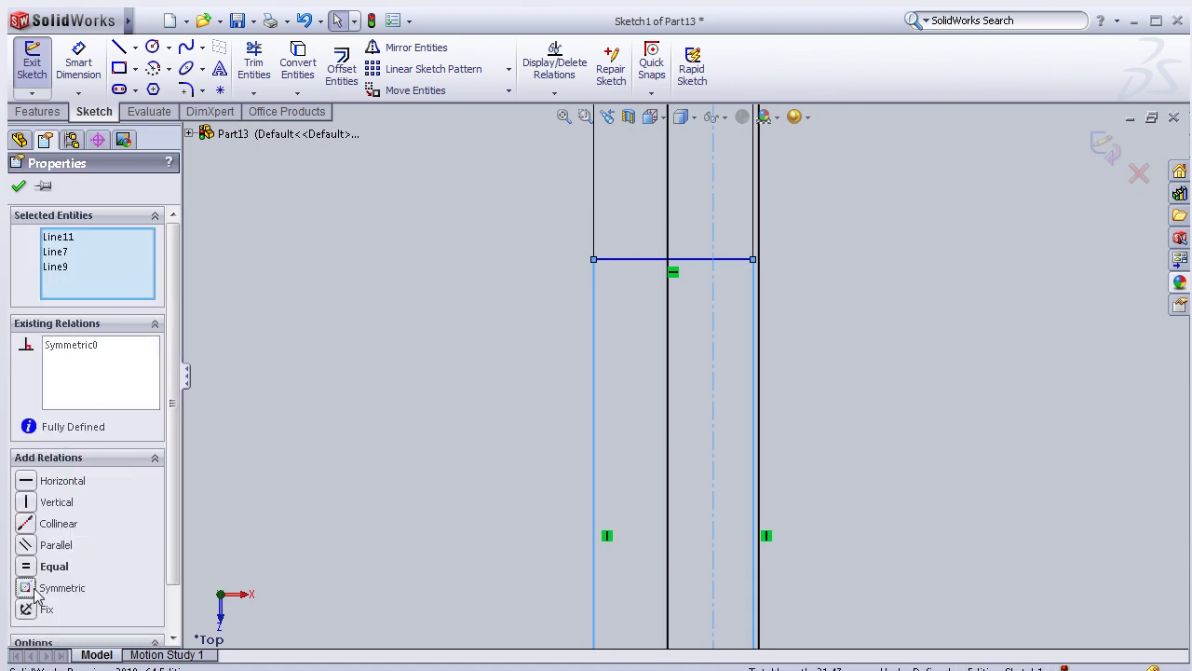
pyautogui.scroll(2, 624, 383)
# - Dimension the rectangle's top edge 2 mm from the body edge
pyautogui.click(79, 65)
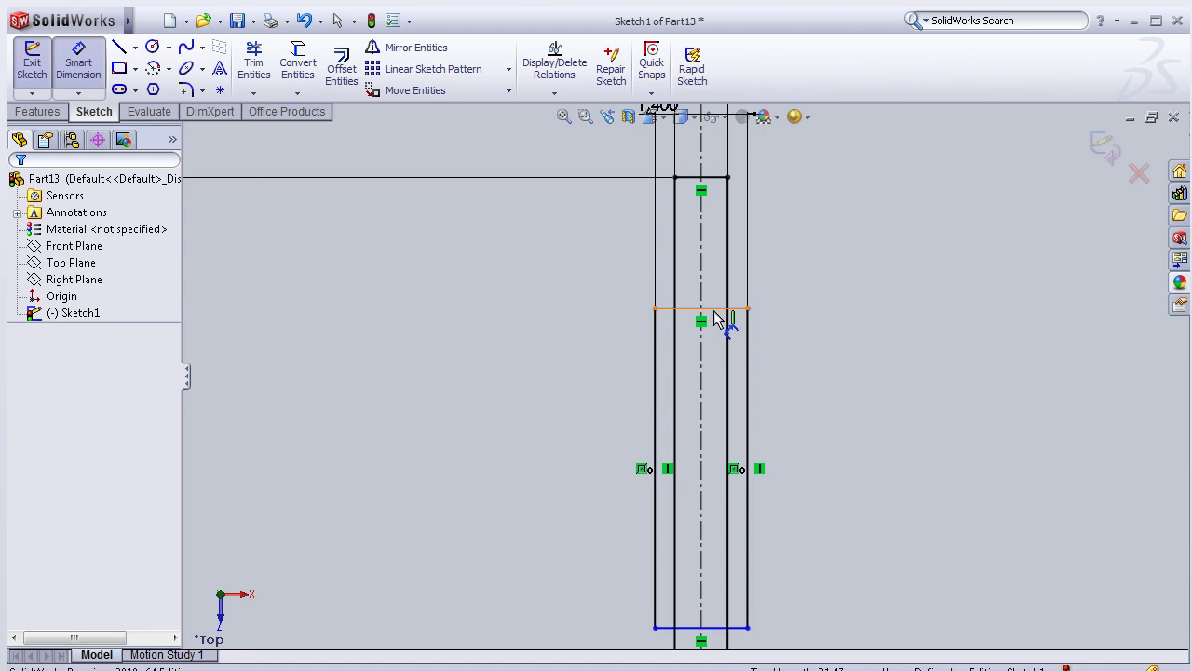
pyautogui.click(691, 181)
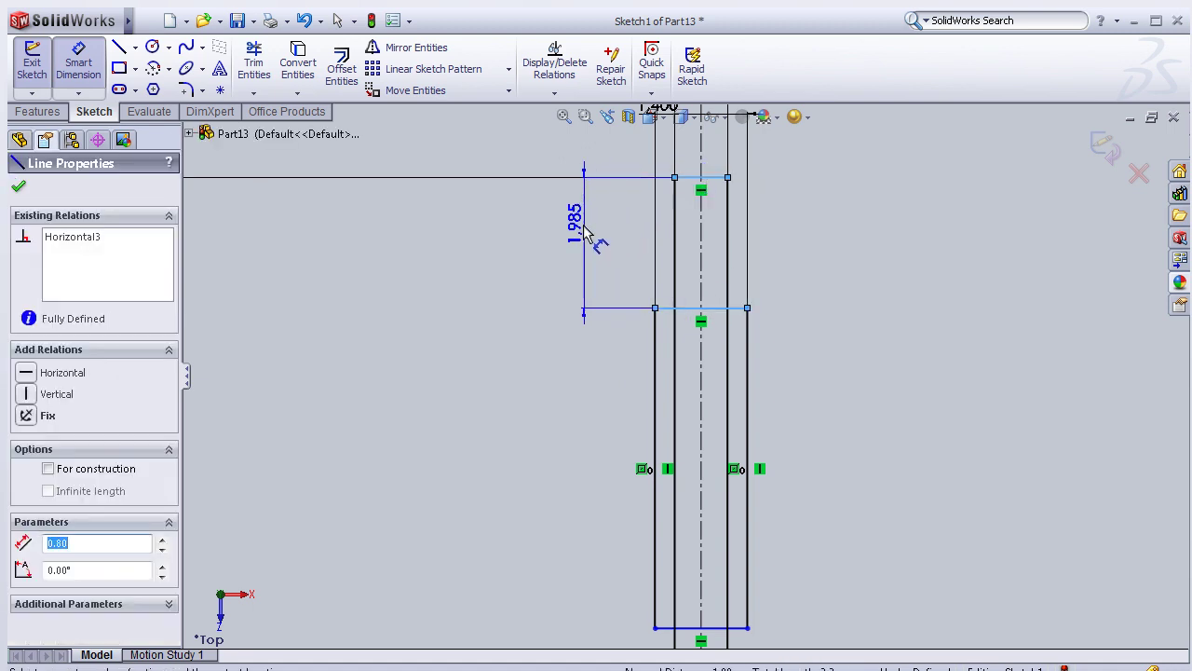
pyautogui.click(583, 233)
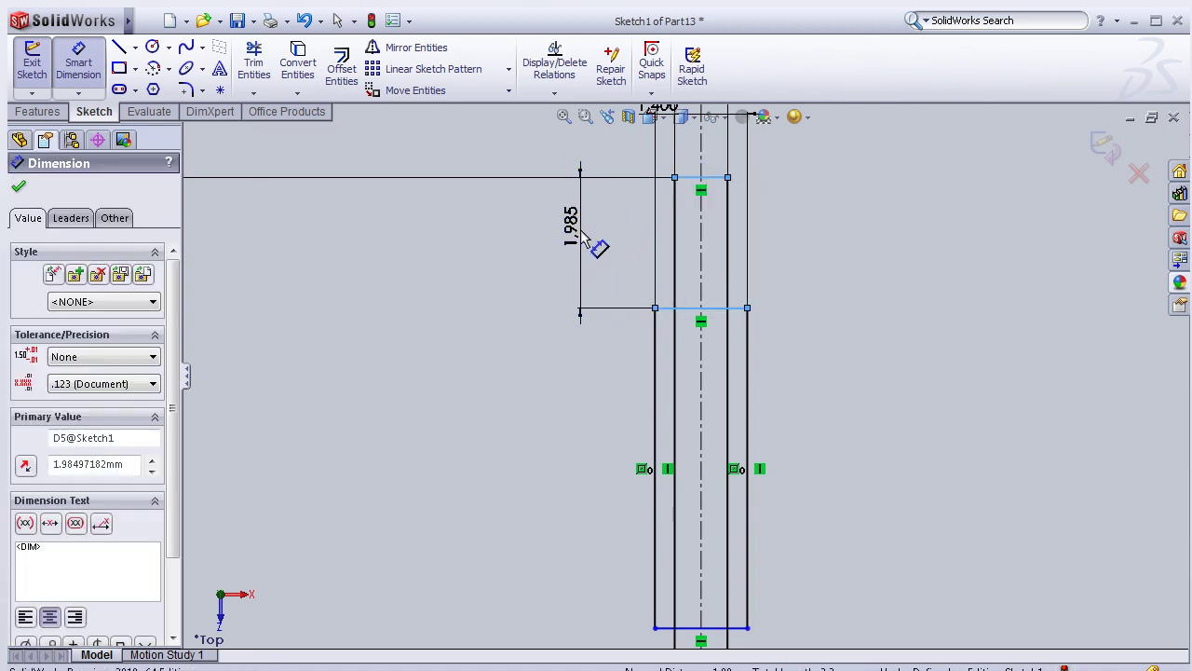
pyautogui.write('2')
pyautogui.click(508, 261)
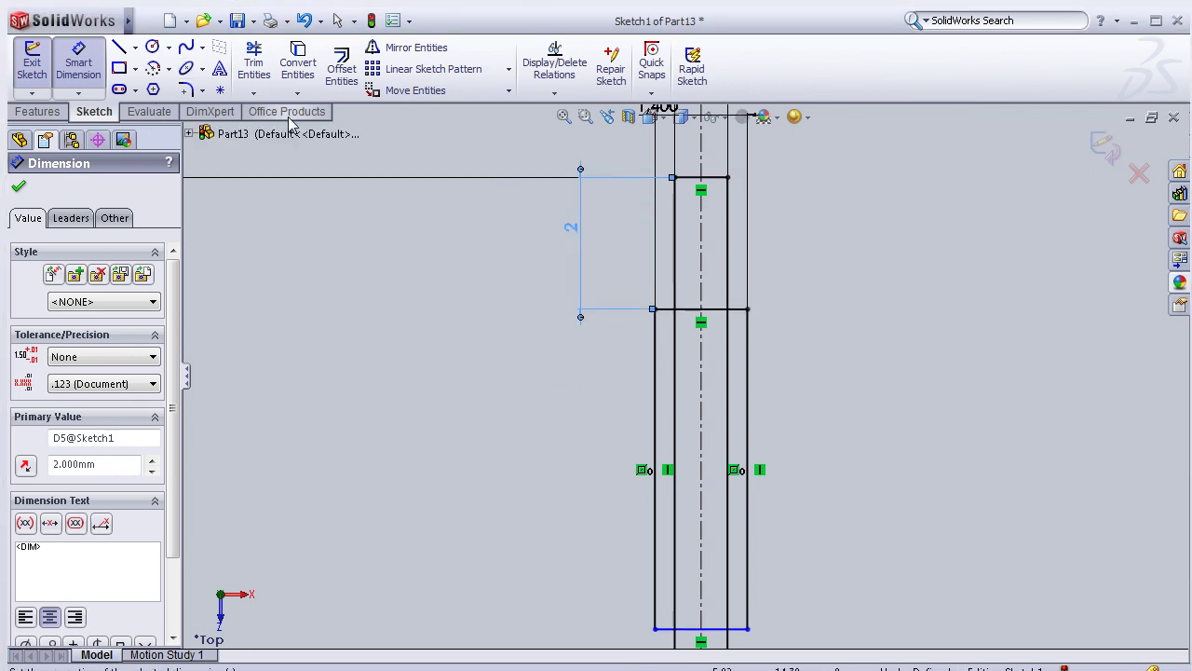
# - Trim away the inner horizontal segment and both inner vertical lines
pyautogui.click(253, 63)
pyautogui.scroll(-3, 782, 298)
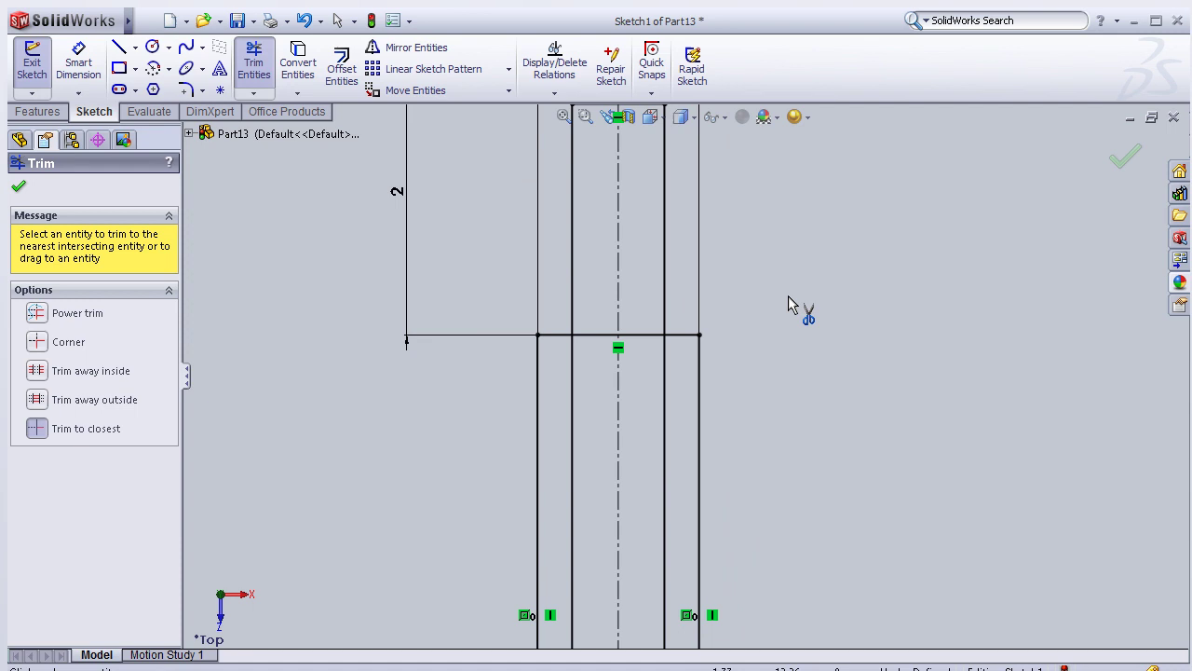
pyautogui.click(643, 337)
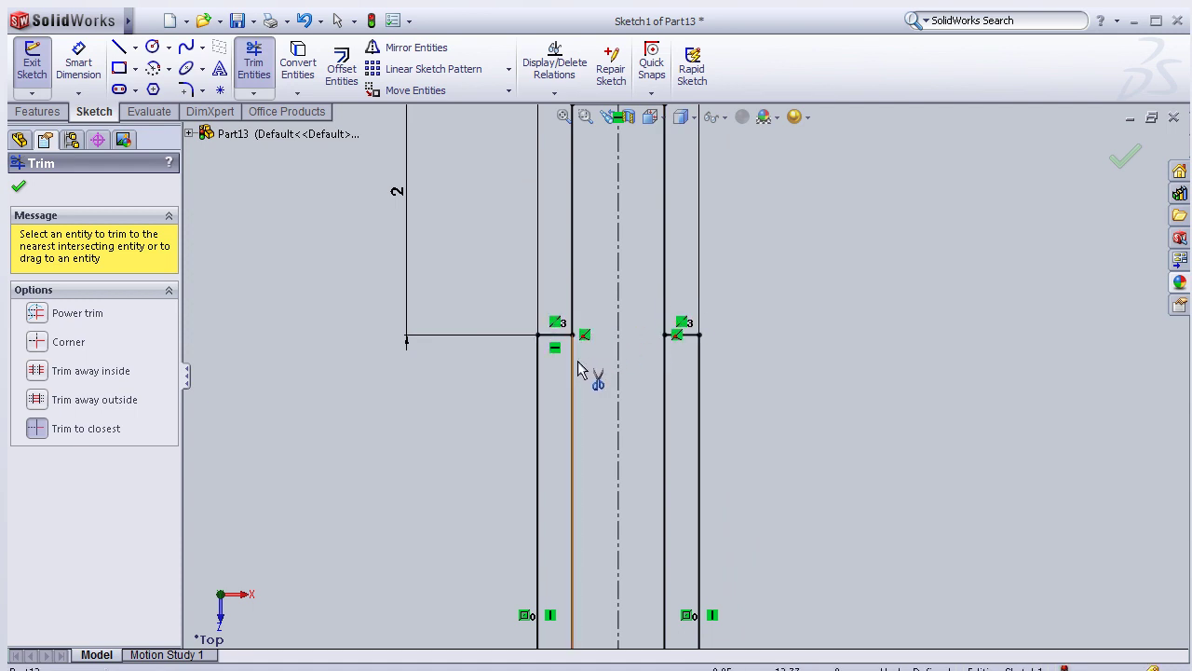
pyautogui.click(579, 371)
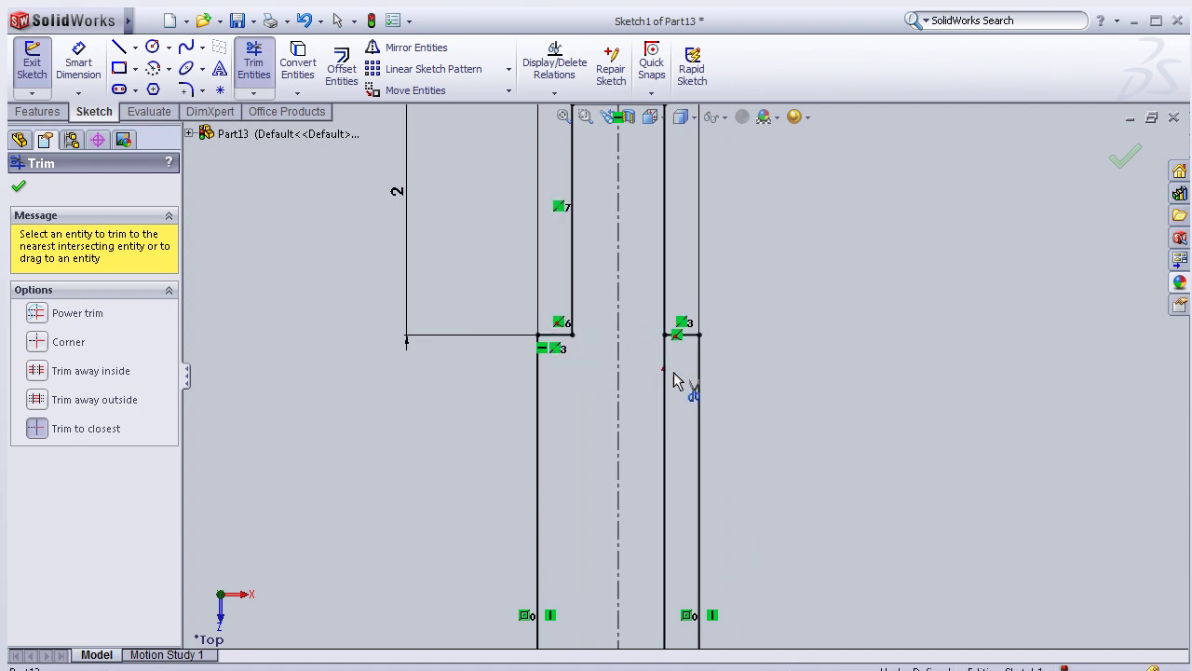
pyautogui.click(667, 376)
pyautogui.scroll(2, 683, 375)
pyautogui.scroll(3, 686, 428)
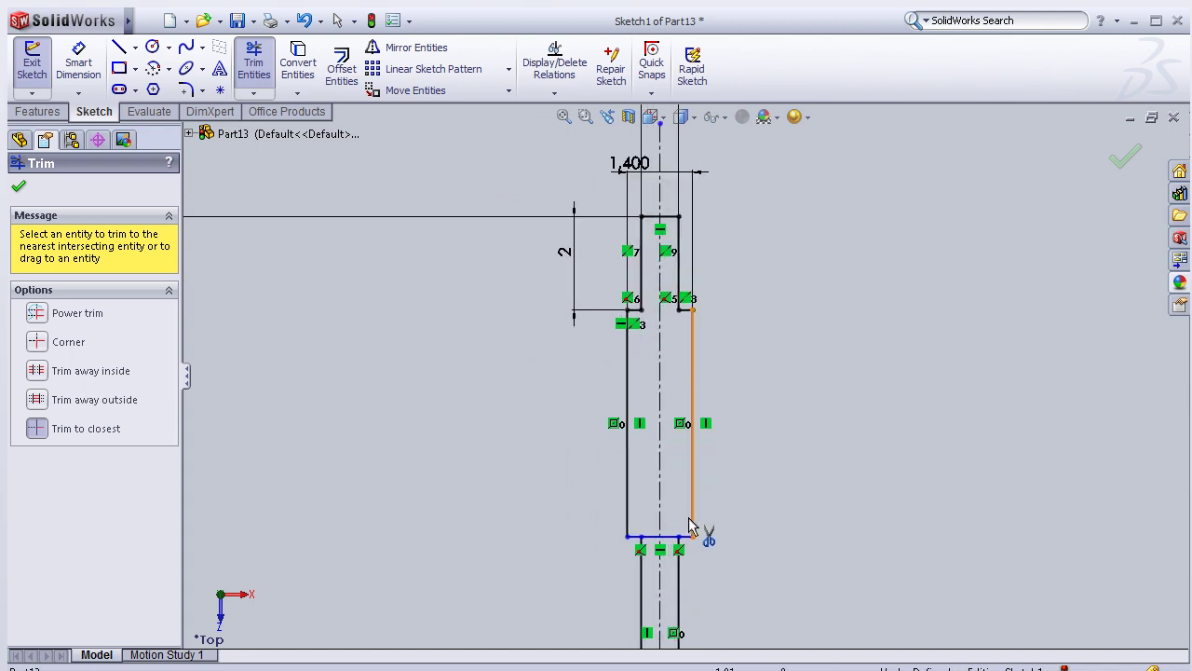
pyautogui.scroll(-2, 642, 563)
pyautogui.scroll(-2, 661, 503)
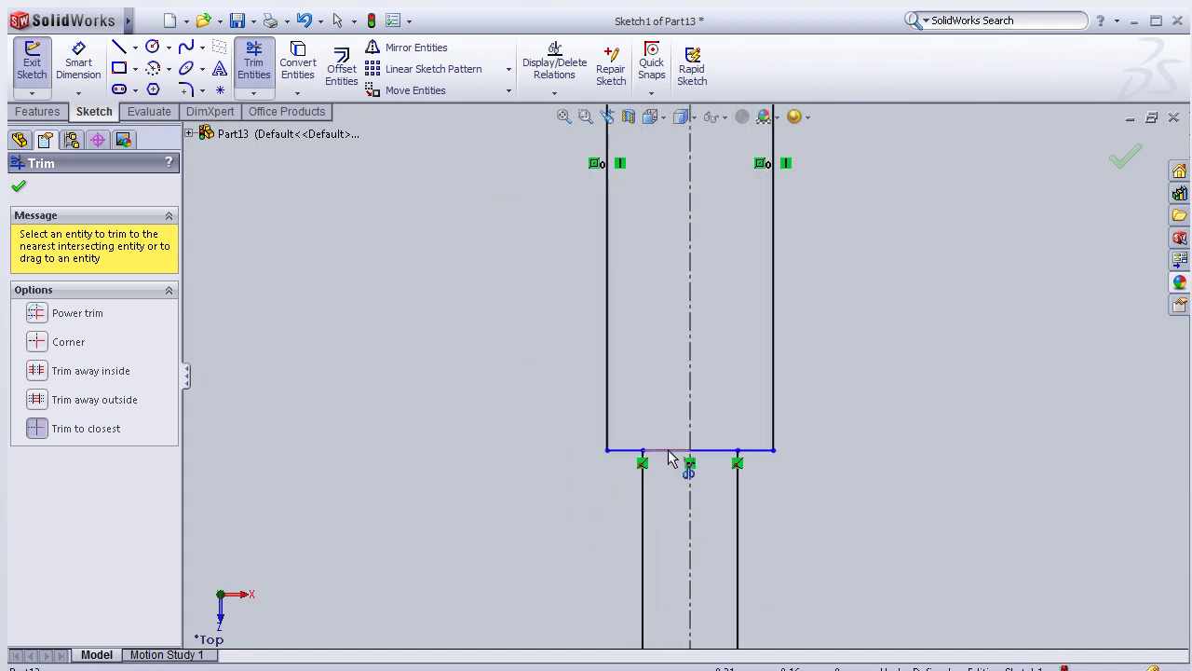
# - Trim both pieces of the shoulder line and the line across the top of the point
pyautogui.click(668, 454)
pyautogui.click(715, 452)
pyautogui.scroll(2, 699, 536)
pyautogui.scroll(2, 689, 569)
pyautogui.scroll(2, 682, 582)
pyautogui.scroll(-2, 688, 503)
pyautogui.scroll(-2, 700, 391)
pyautogui.scroll(-2, 685, 349)
pyautogui.click(677, 344)
pyautogui.scroll(1, 671, 343)
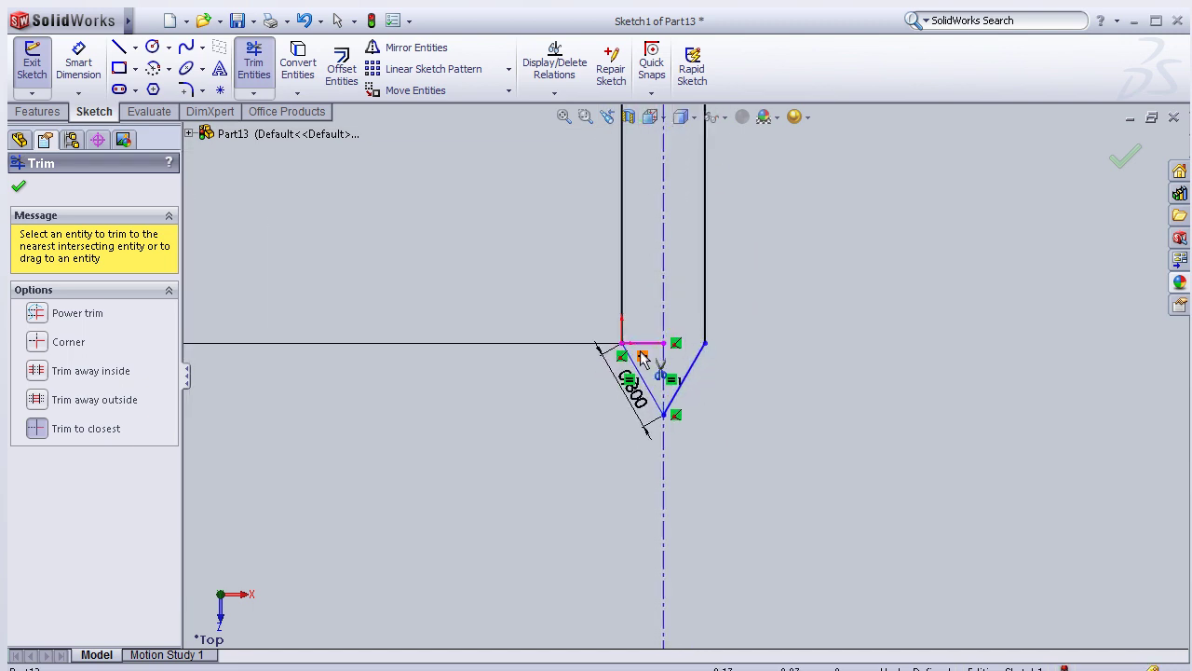
pyautogui.scroll(1, 664, 343)
pyautogui.scroll(1, 656, 340)
pyautogui.scroll(1, 658, 331)
pyautogui.scroll(1, 663, 326)
pyautogui.scroll(-1, 694, 340)
pyautogui.scroll(-2, 697, 340)
pyautogui.scroll(-1, 703, 321)
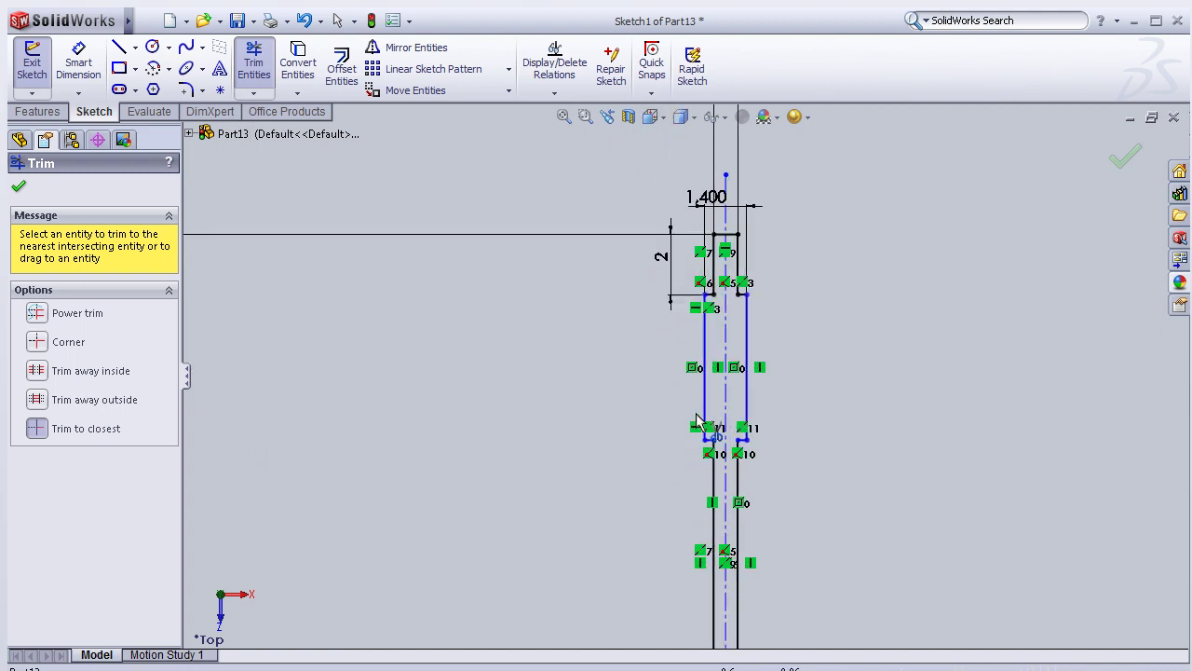
pyautogui.scroll(-2, 711, 337)
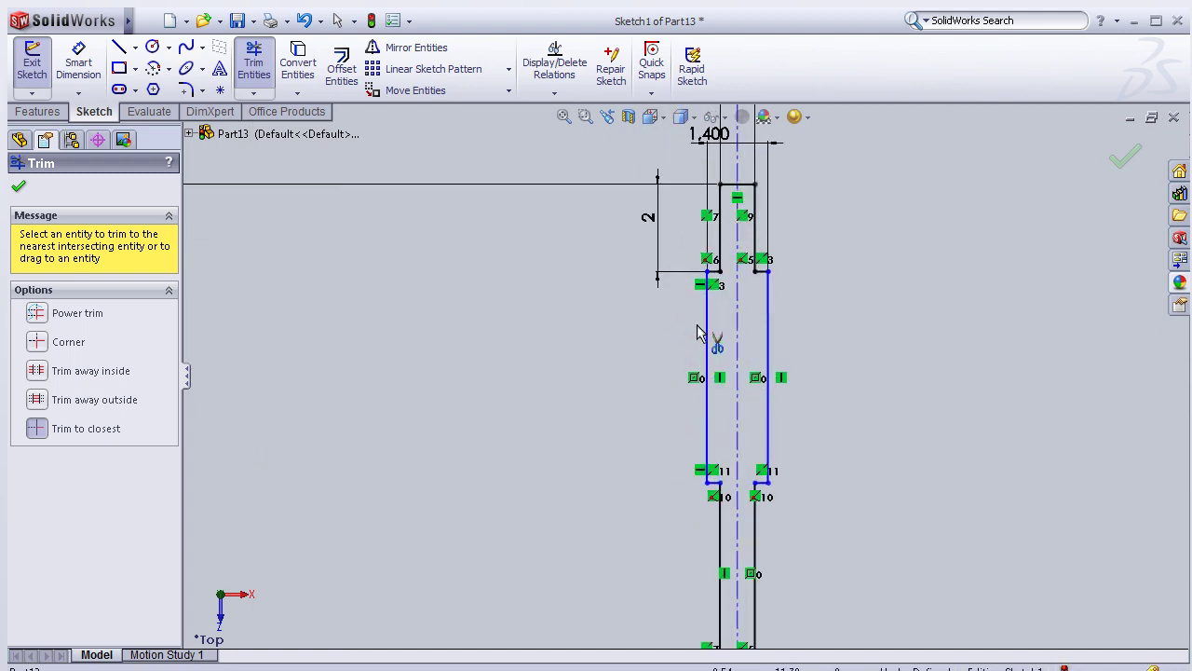
# - Hide the sketch relation symbols
pyautogui.click(725, 118)
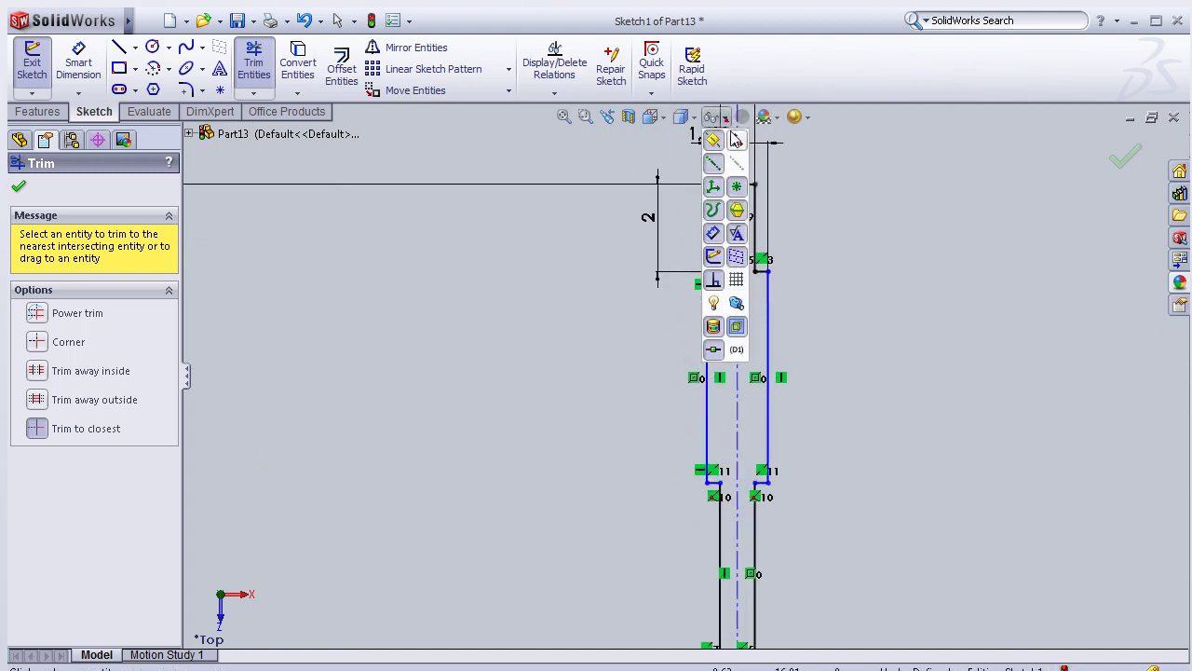
pyautogui.click(714, 280)
pyautogui.scroll(3, 605, 412)
pyautogui.scroll(1, 596, 382)
pyautogui.scroll(-2, 592, 372)
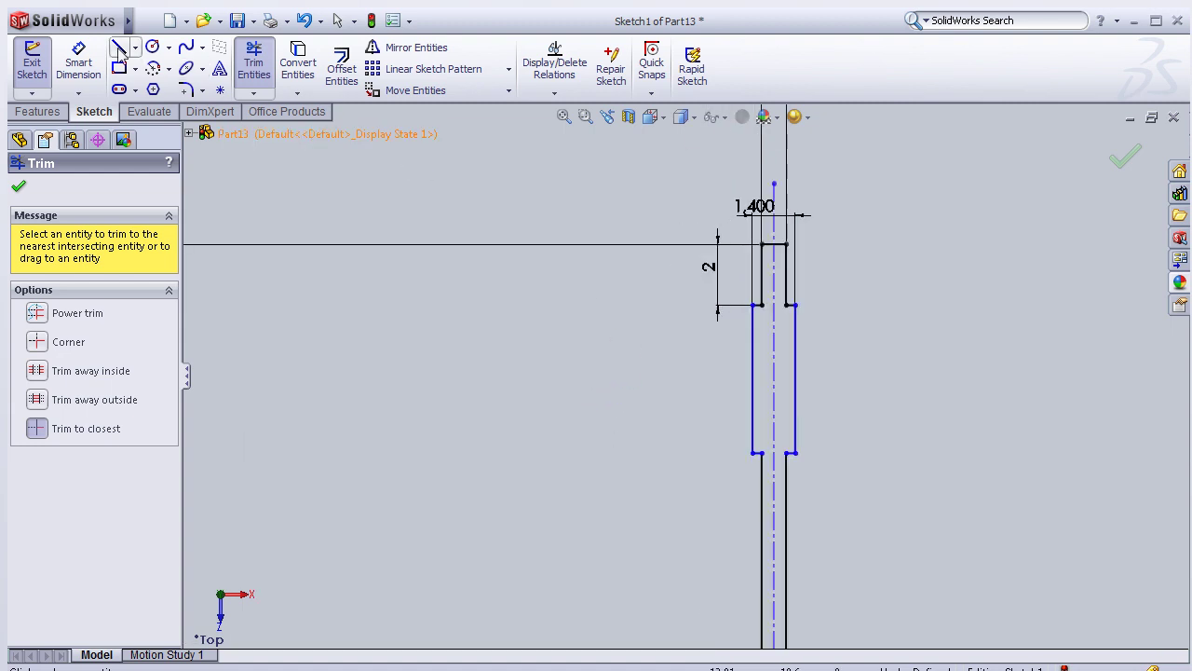
pyautogui.click(135, 47)
# - Draw a vertical construction line to the left of the pin
pyautogui.click(148, 63)
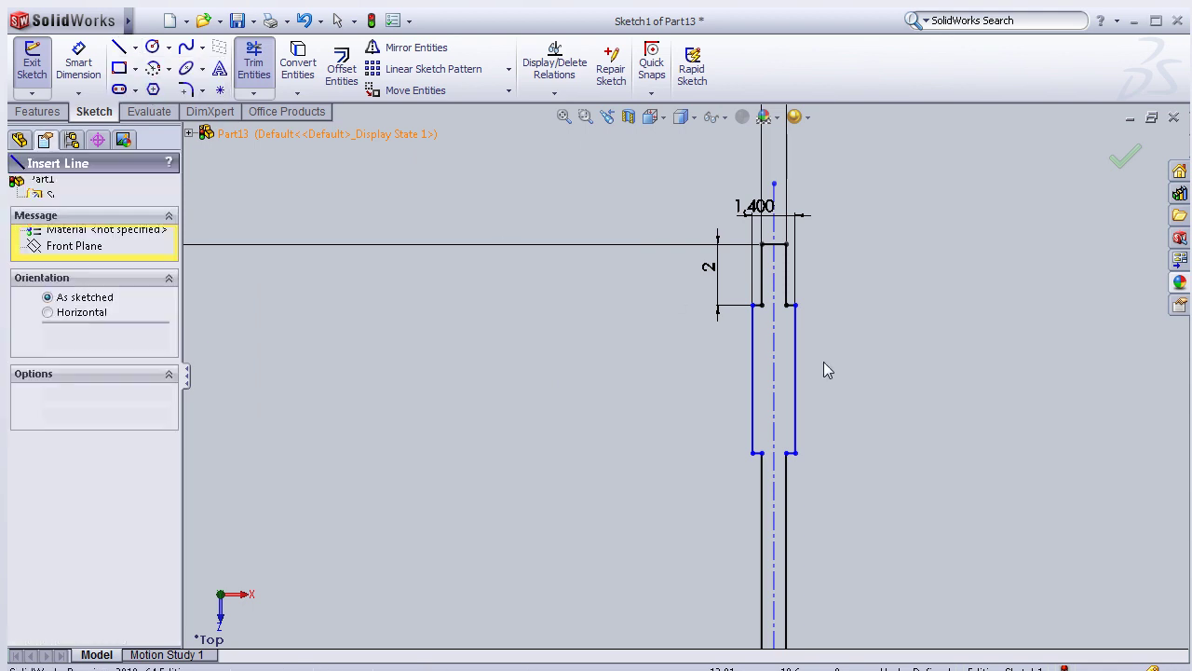
pyautogui.click(718, 218)
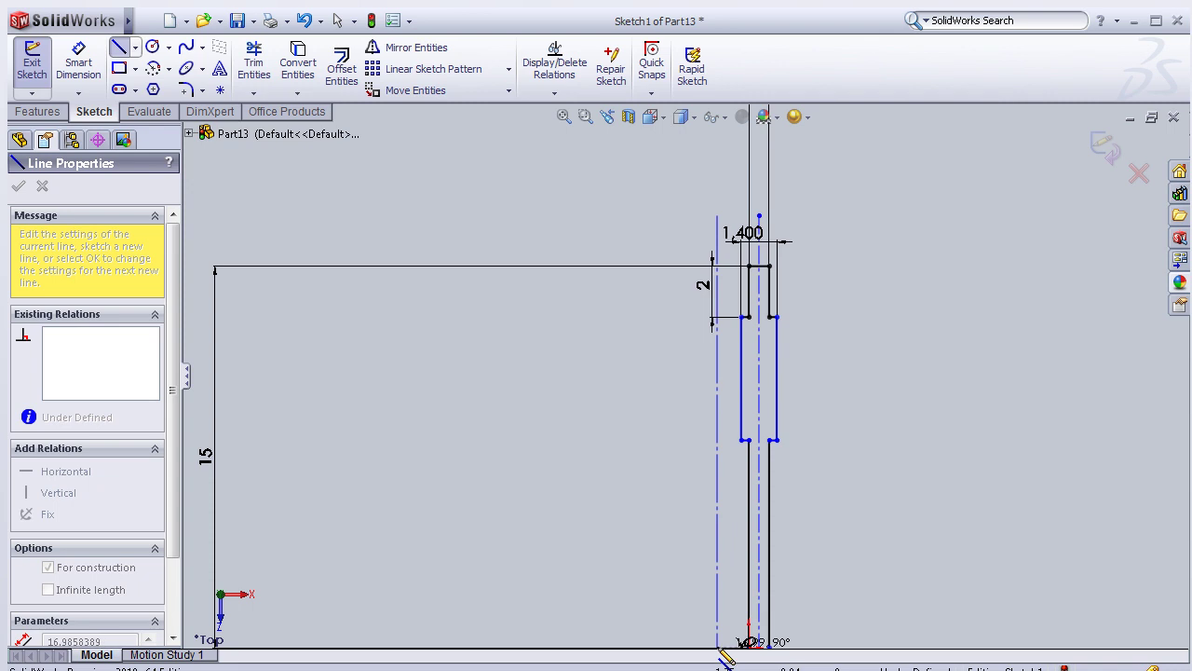
pyautogui.click(722, 650)
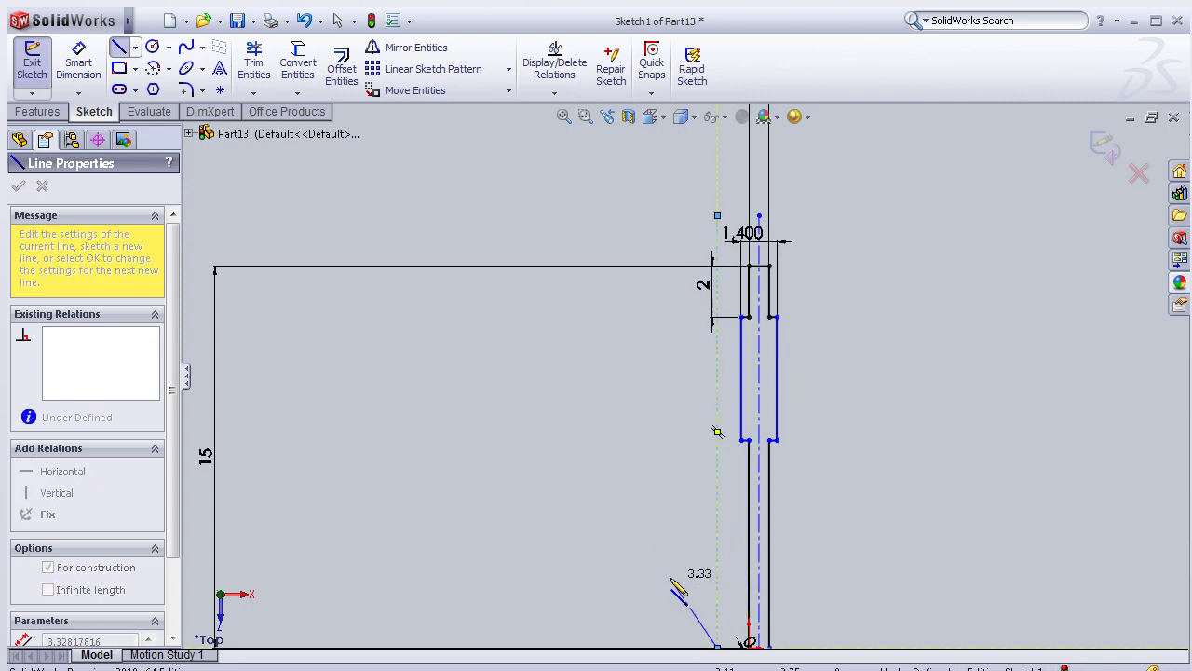
pyautogui.press('Escape')
pyautogui.press('Escape')
pyautogui.scroll(-2, 717, 447)
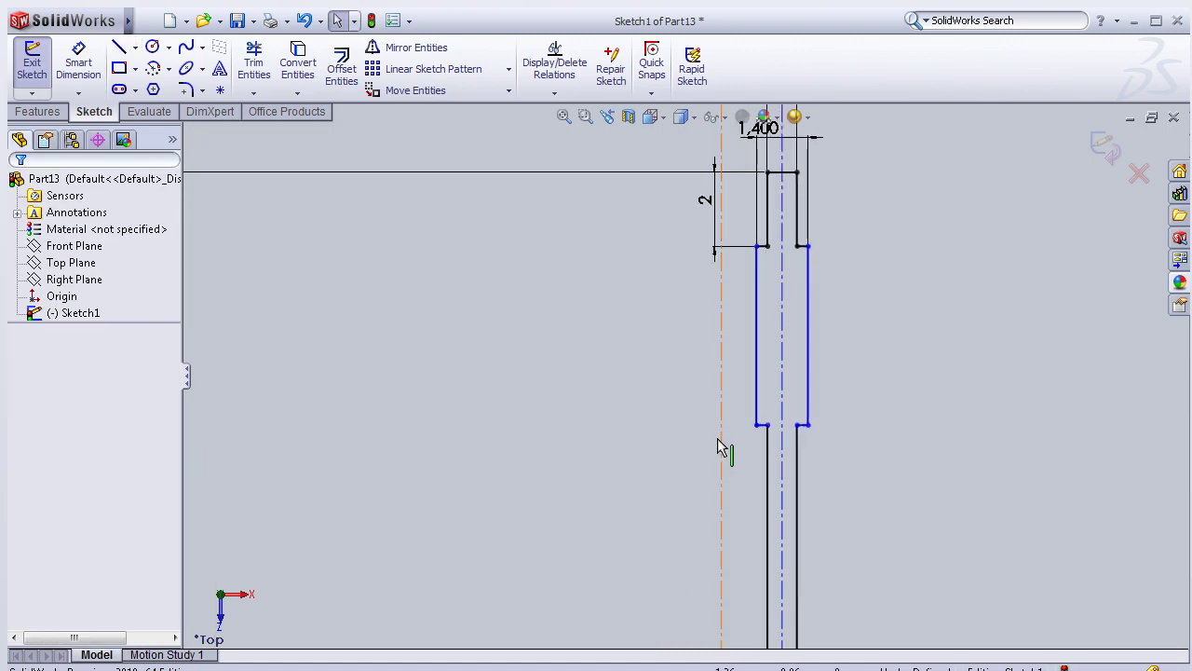
pyautogui.scroll(-2, 689, 279)
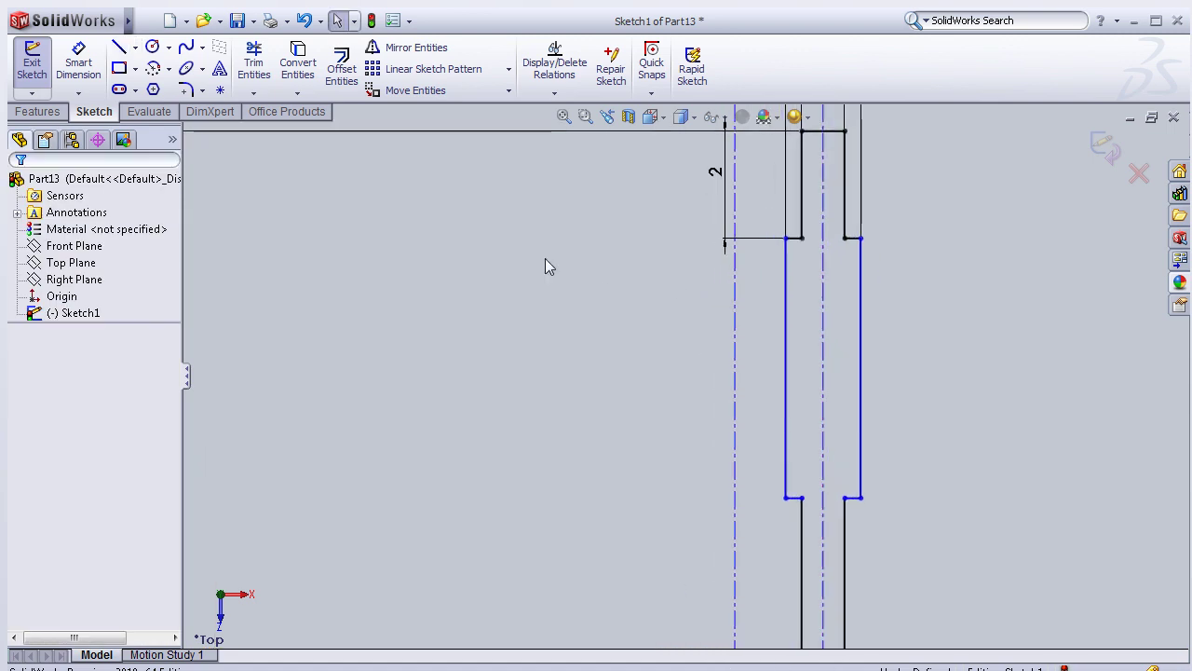
# - Dimension the construction line 0.600 mm from the pin's lower left edge
pyautogui.click(78, 65)
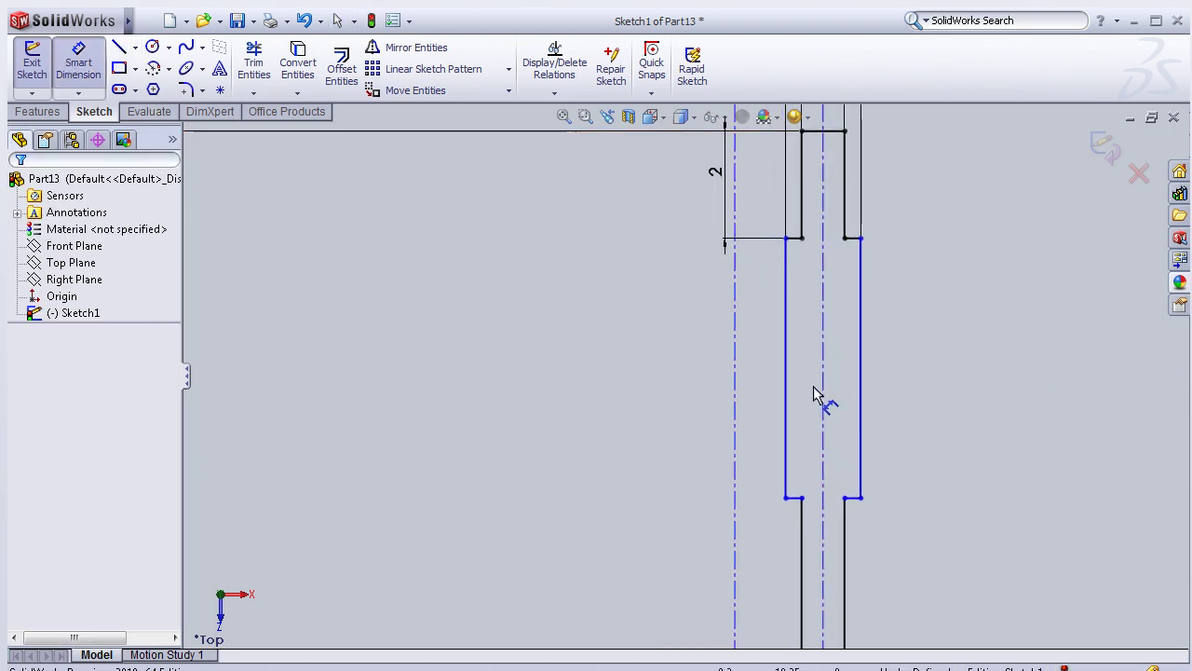
pyautogui.click(737, 395)
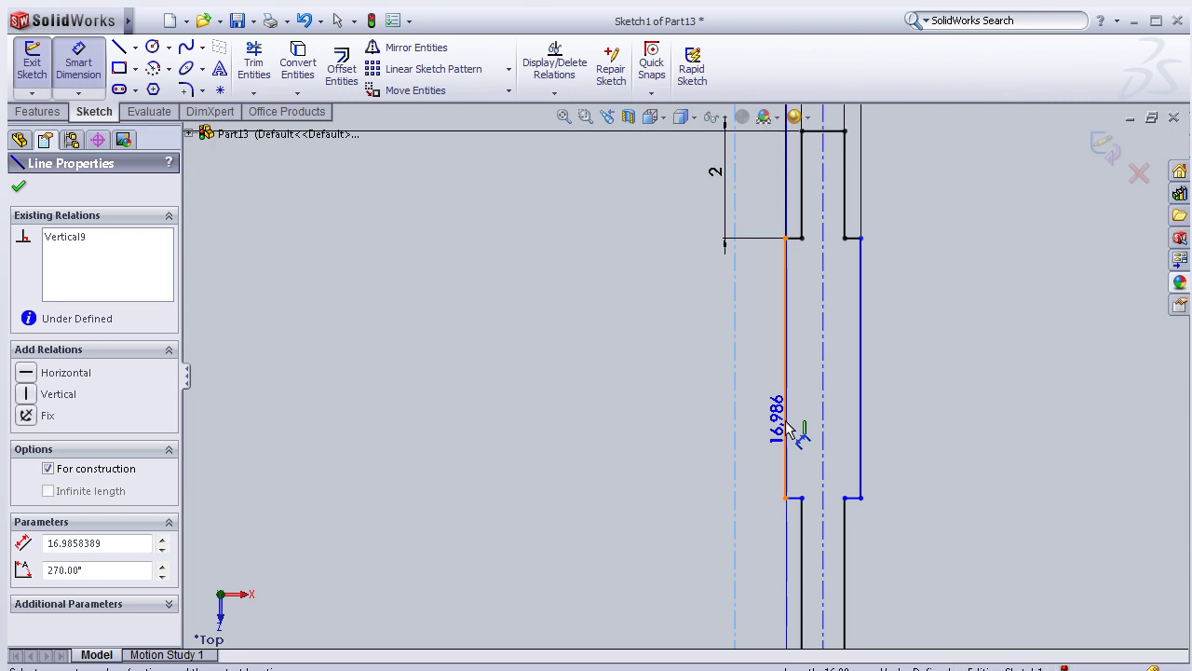
pyautogui.click(787, 429)
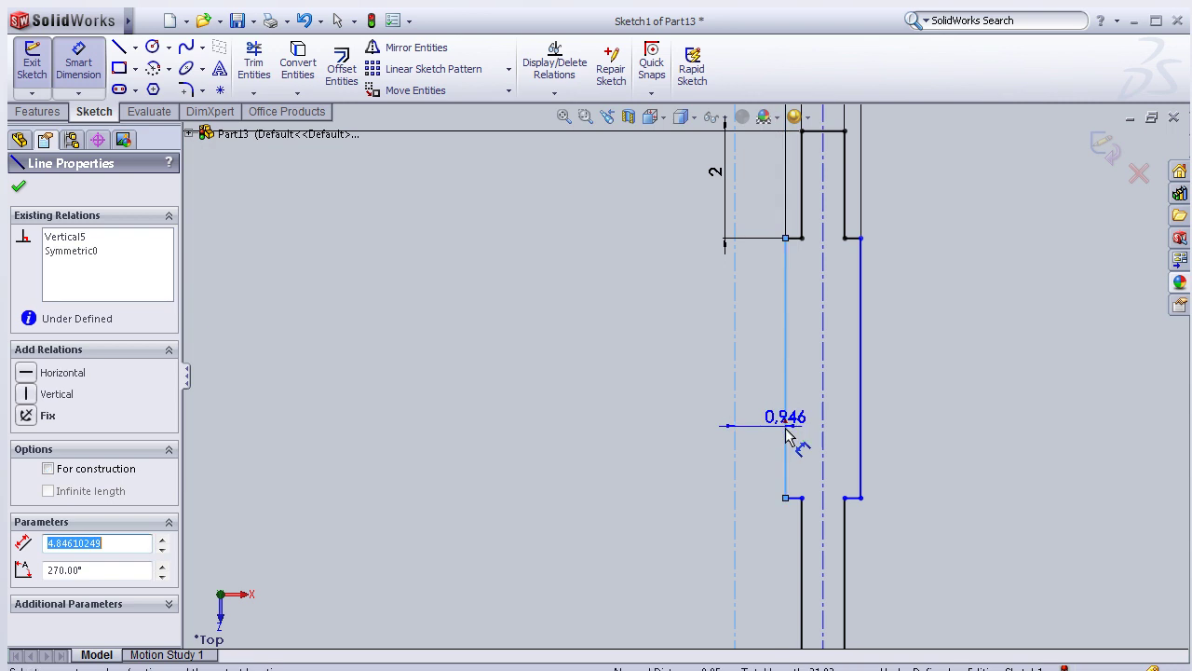
pyautogui.click(818, 512)
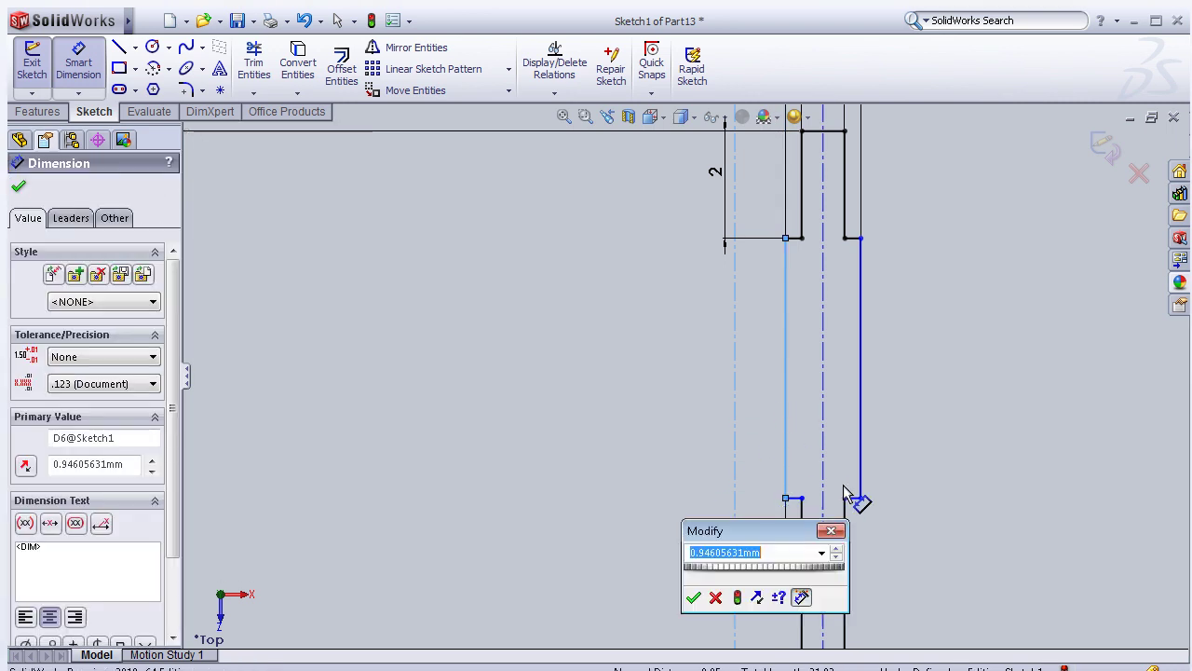
pyautogui.write('0.6')
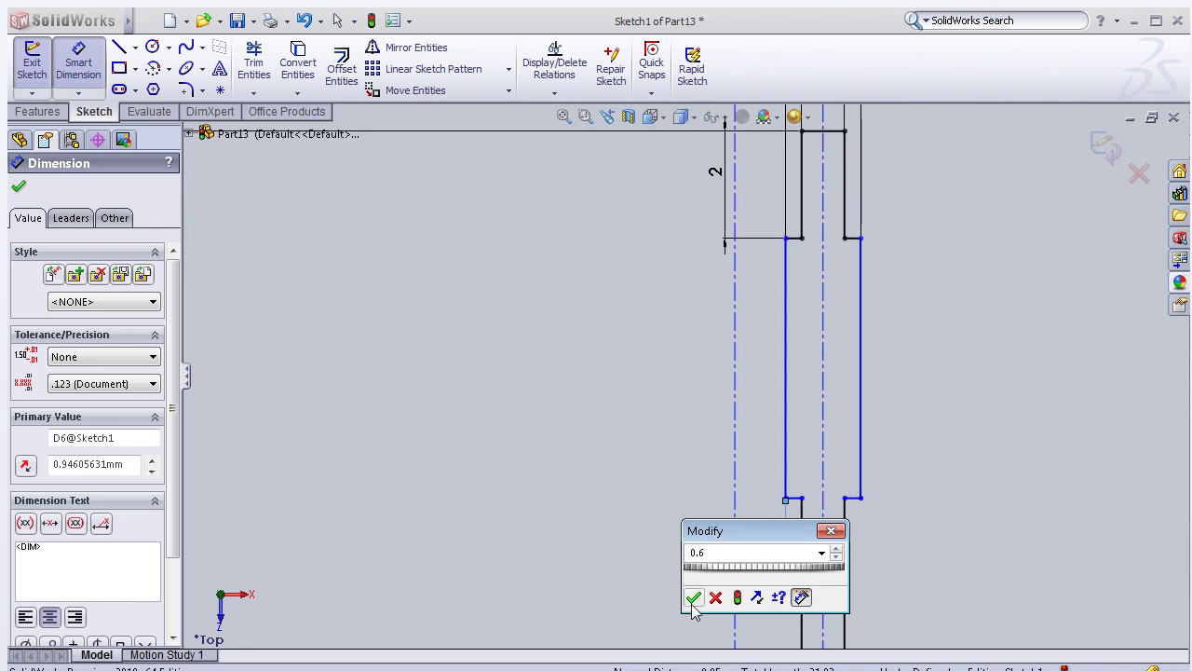
pyautogui.click(693, 598)
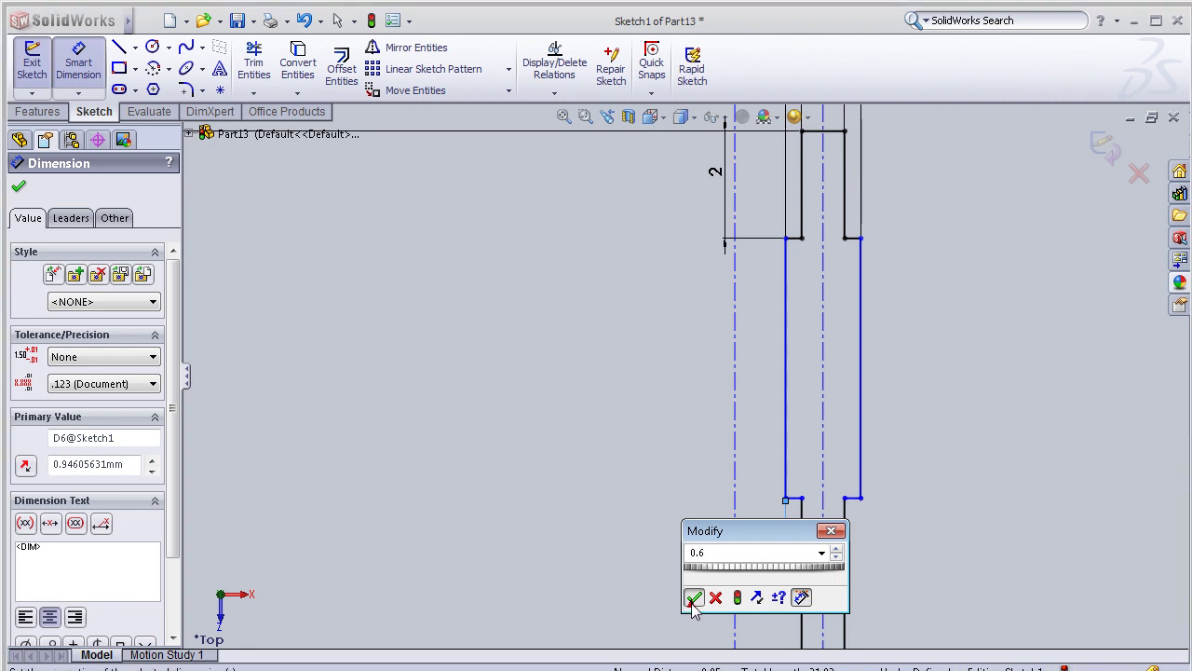
pyautogui.scroll(2, 693, 571)
pyautogui.scroll(1, 713, 508)
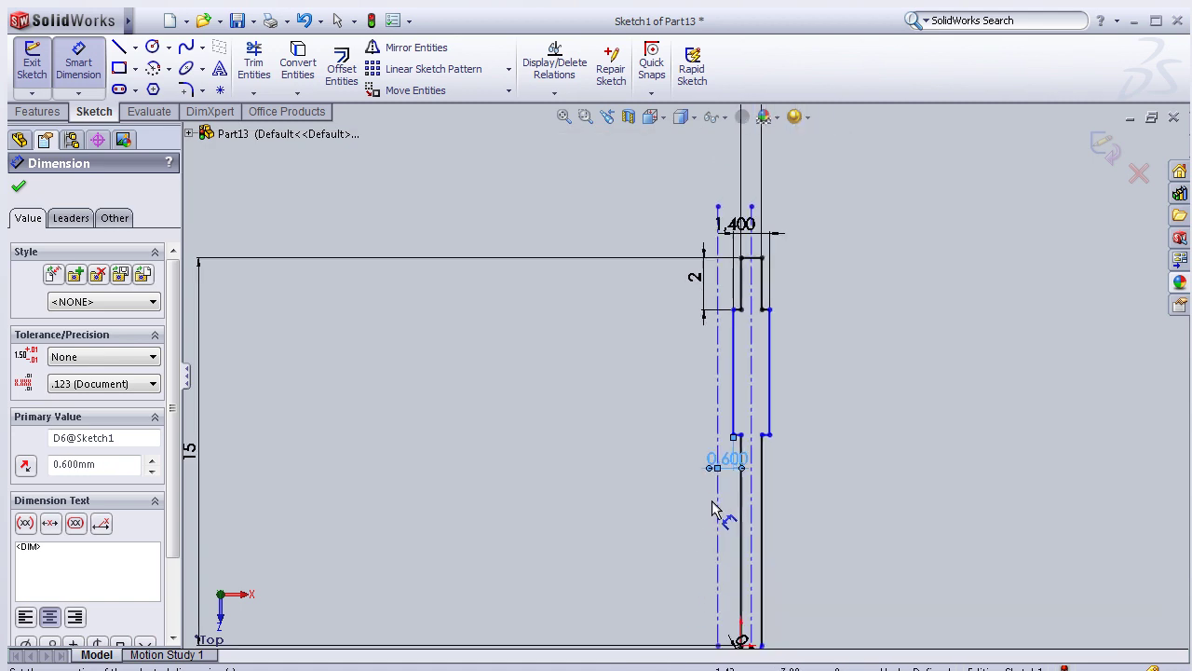
# - Mirror the box-selected pin outline about the new centerline to create a second pin
pyautogui.click(415, 47)
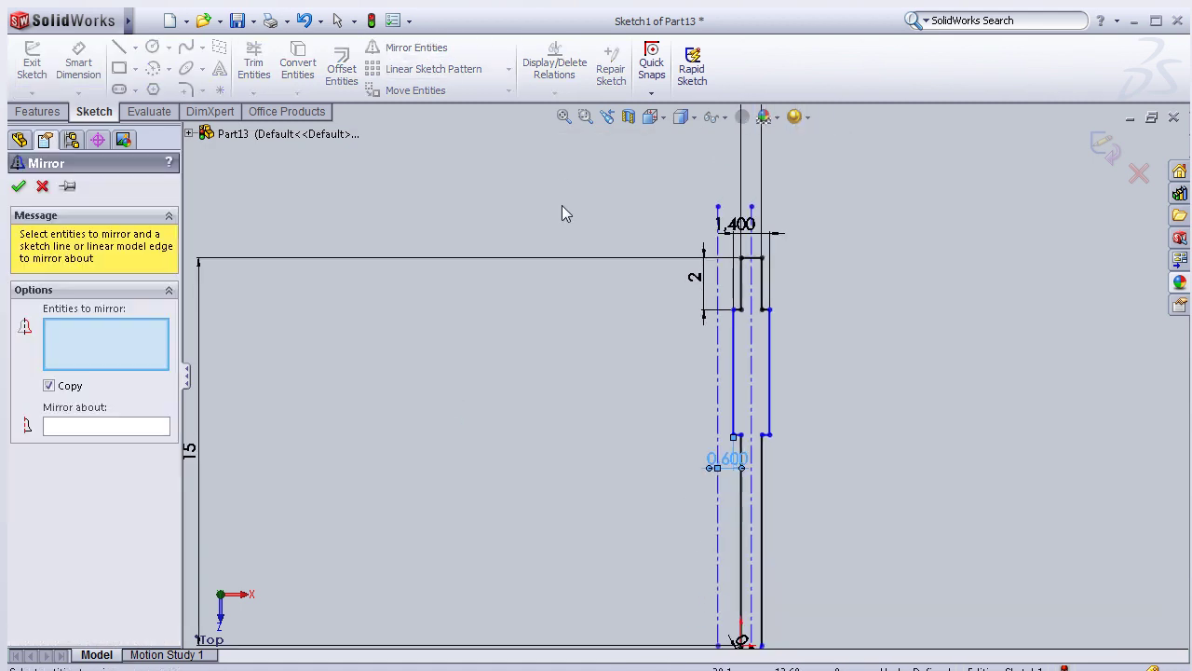
pyautogui.scroll(1, 780, 269)
pyautogui.scroll(1, 795, 294)
pyautogui.scroll(1, 791, 312)
pyautogui.scroll(1, 787, 336)
pyautogui.moveTo(772, 302); pyautogui.dragTo(689, 586)
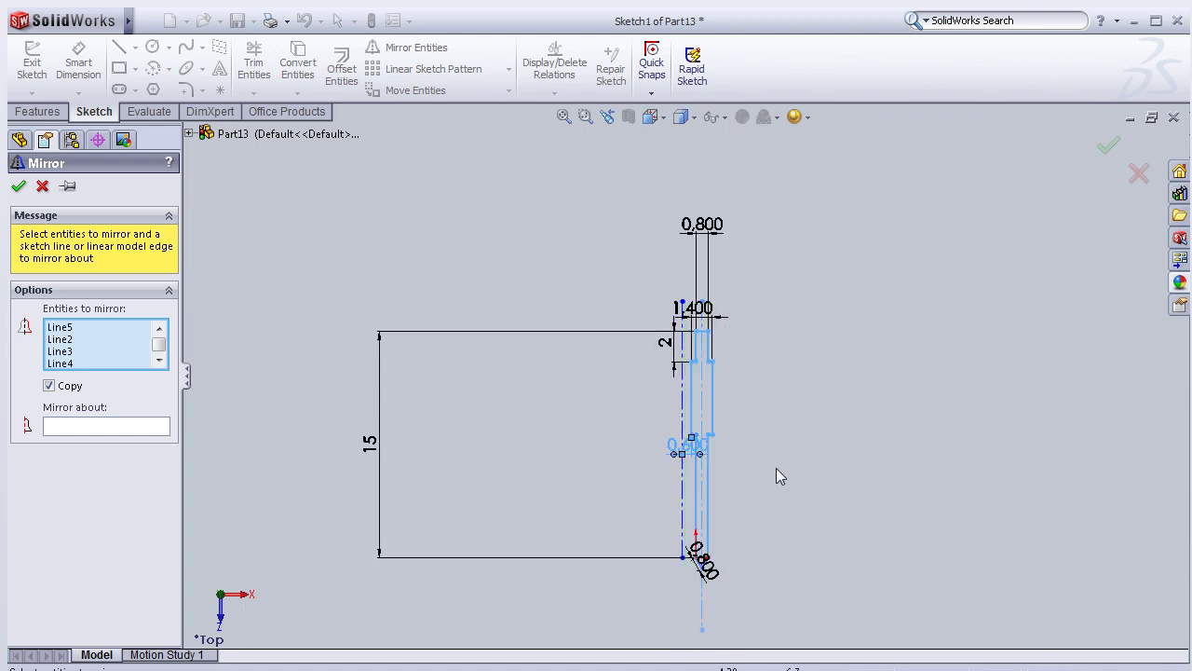
pyautogui.click(106, 426)
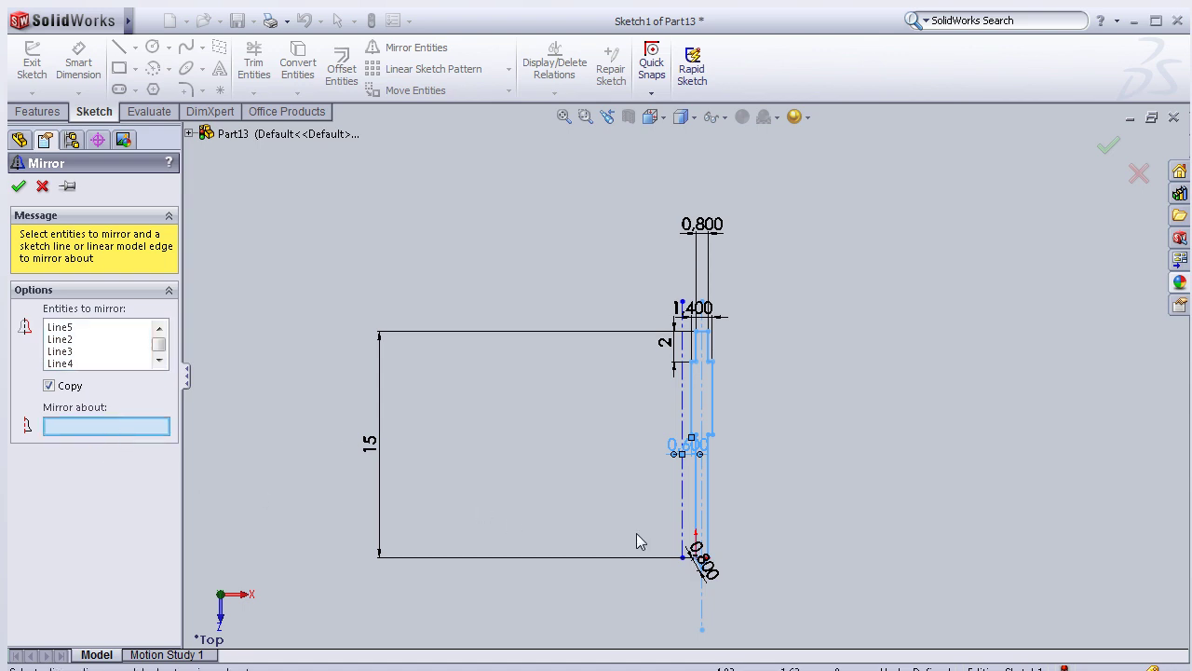
pyautogui.click(682, 518)
pyautogui.scroll(-1, 625, 476)
pyautogui.scroll(-2, 625, 477)
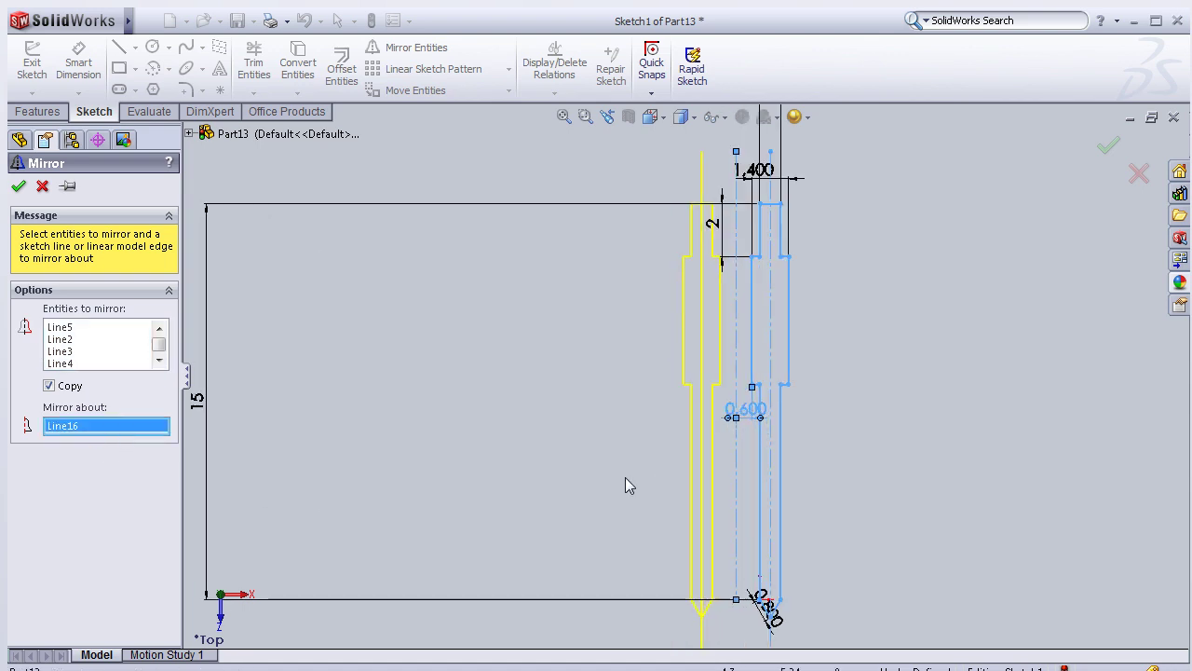
pyautogui.click(19, 188)
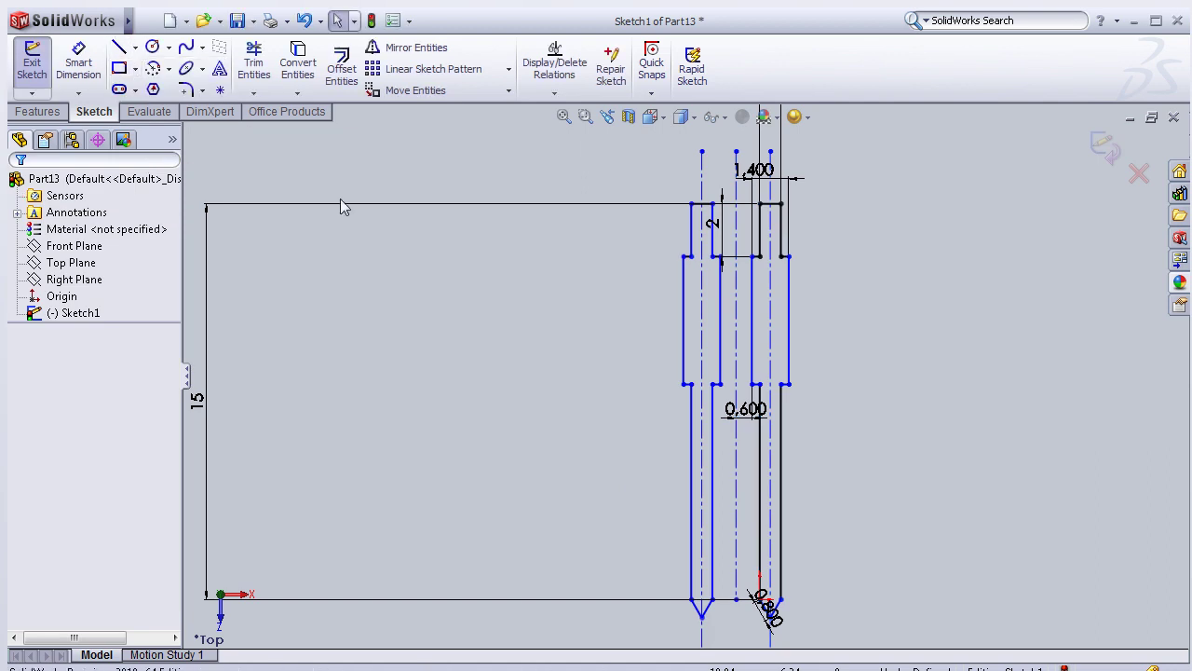
# - Draw a vertical centerline left of the second pin, dimensioned 0.600 from its leg
pyautogui.press('l')
pyautogui.click(662, 176)
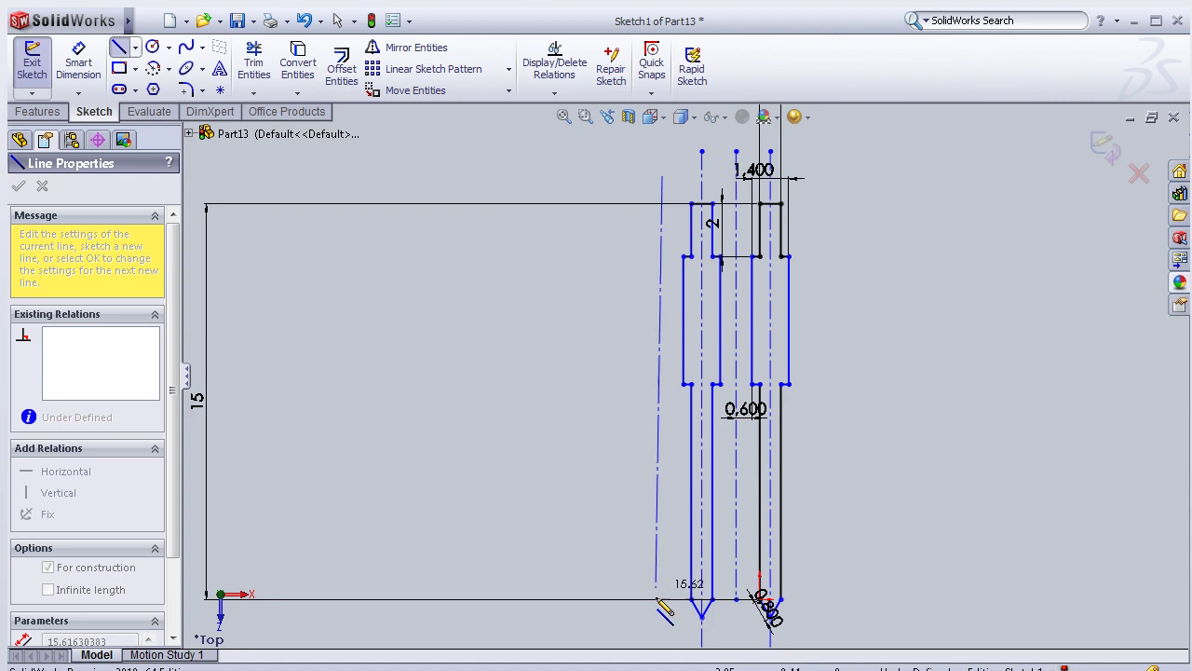
pyautogui.click(662, 628)
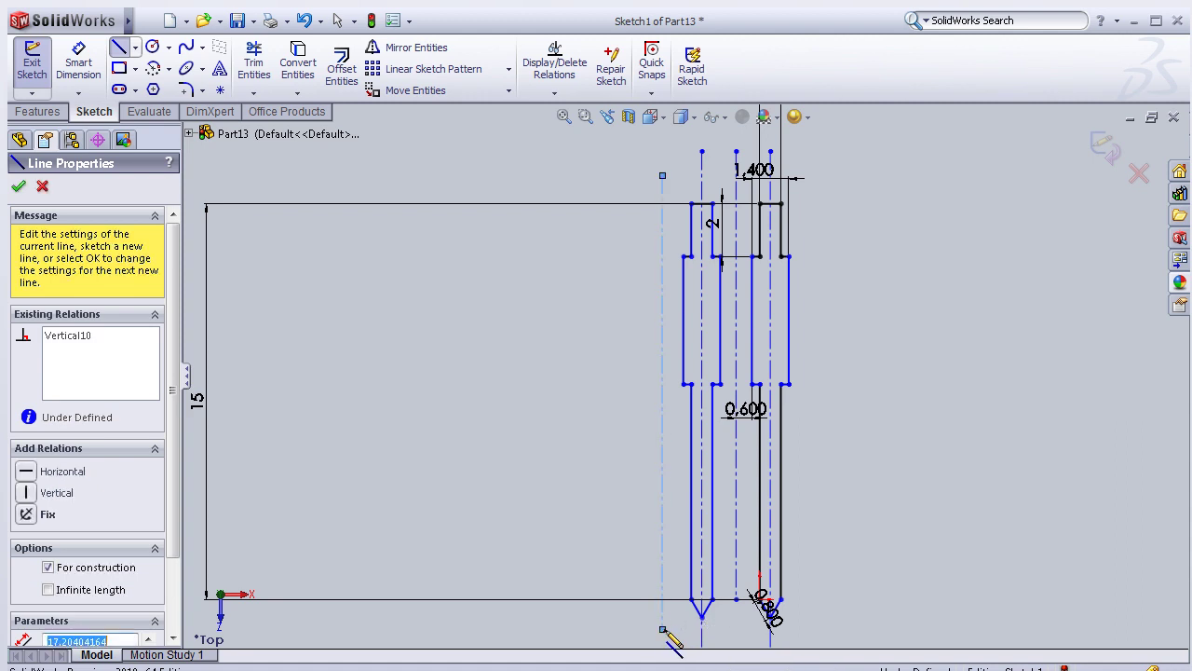
pyautogui.press('Escape')
pyautogui.press('Escape')
pyautogui.press('d')
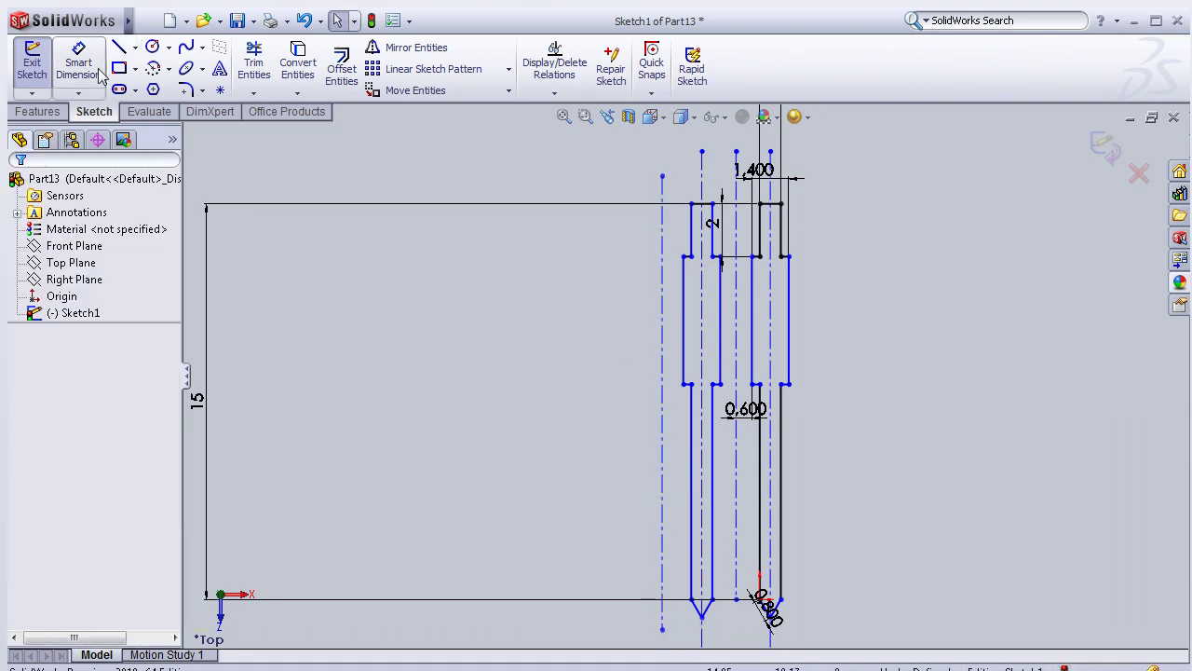
pyautogui.click(662, 320)
pyautogui.click(683, 321)
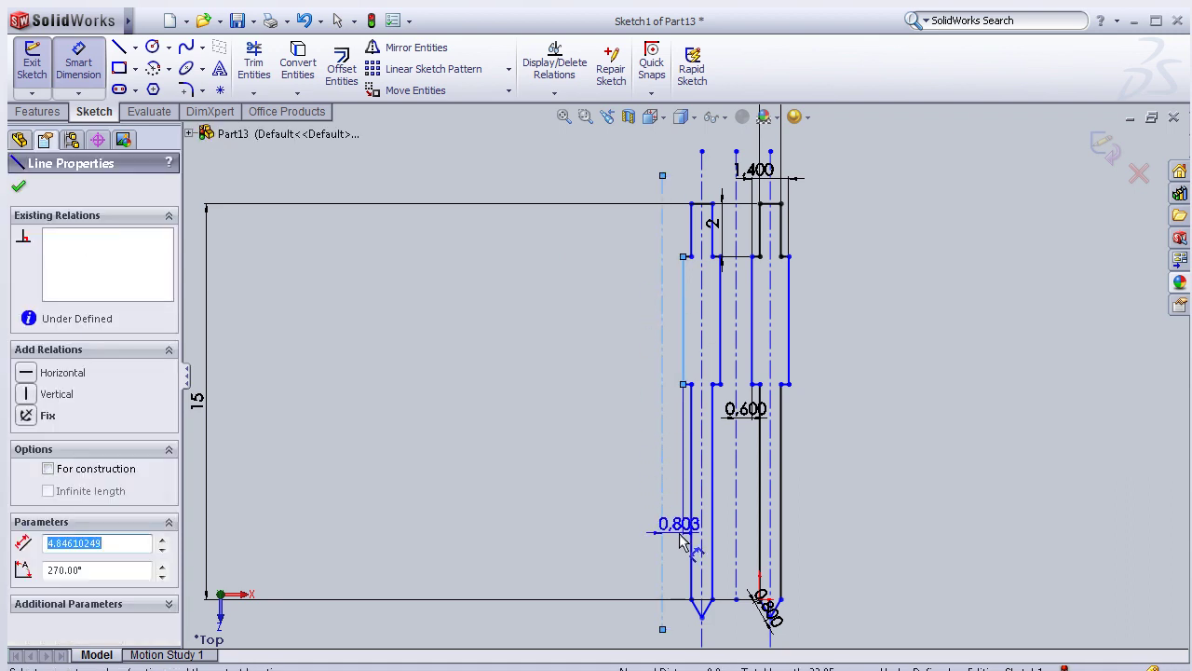
pyautogui.scroll(2, 685, 381)
pyautogui.click(679, 635)
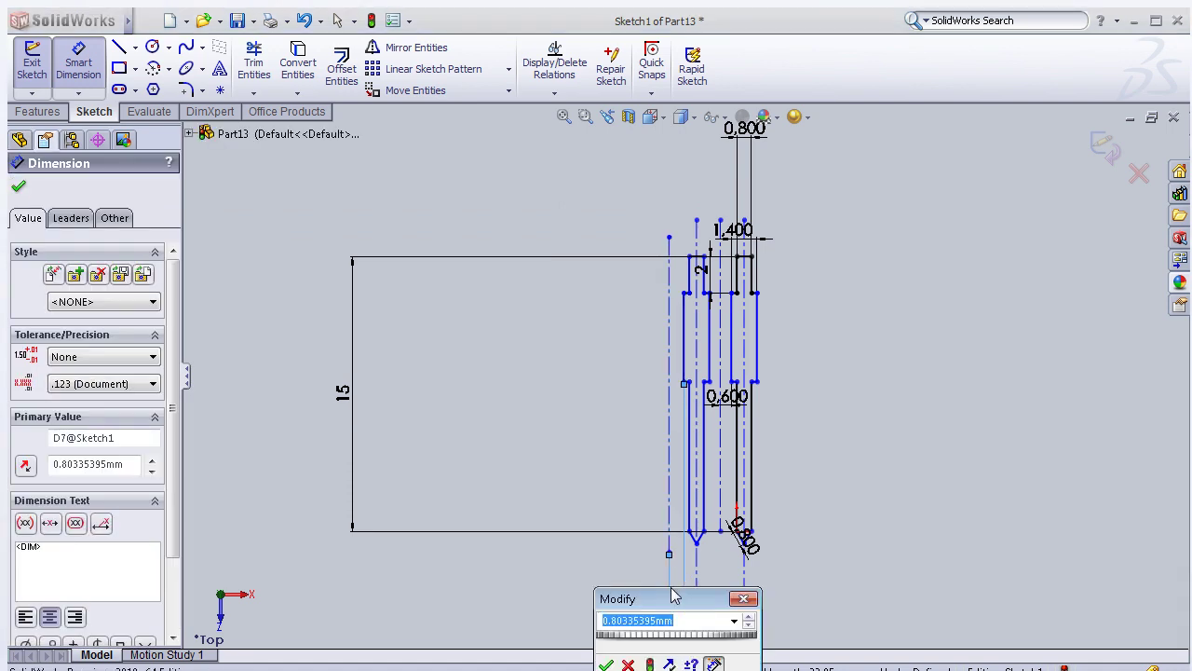
pyautogui.write('0.6')
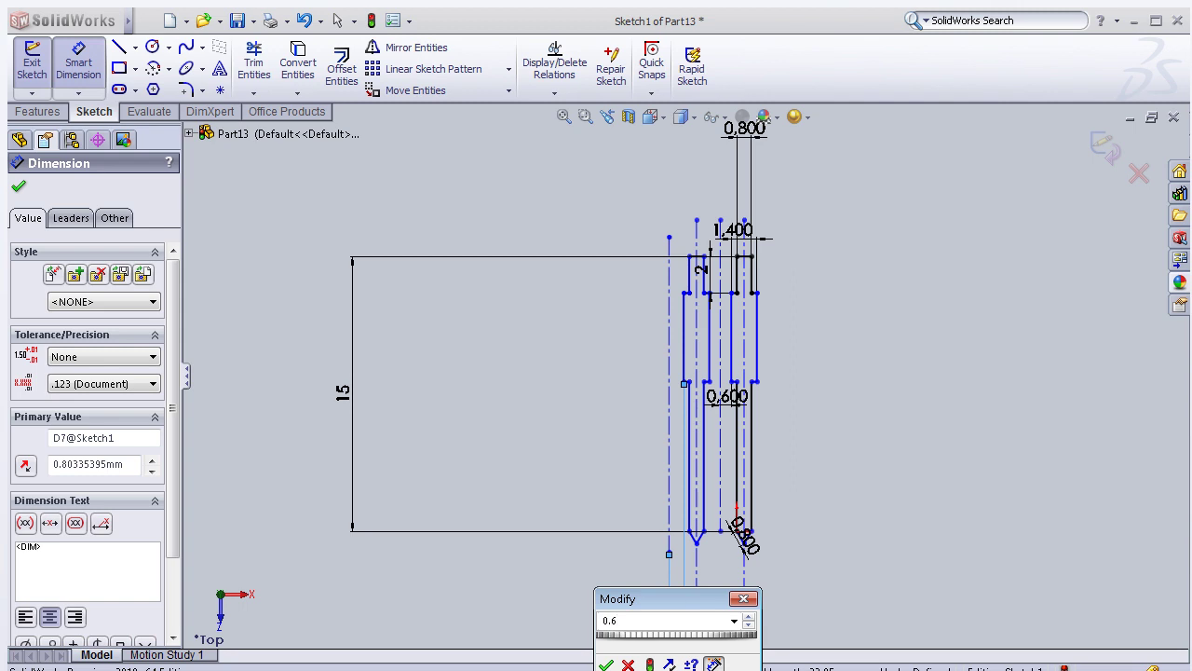
pyautogui.press('Return')
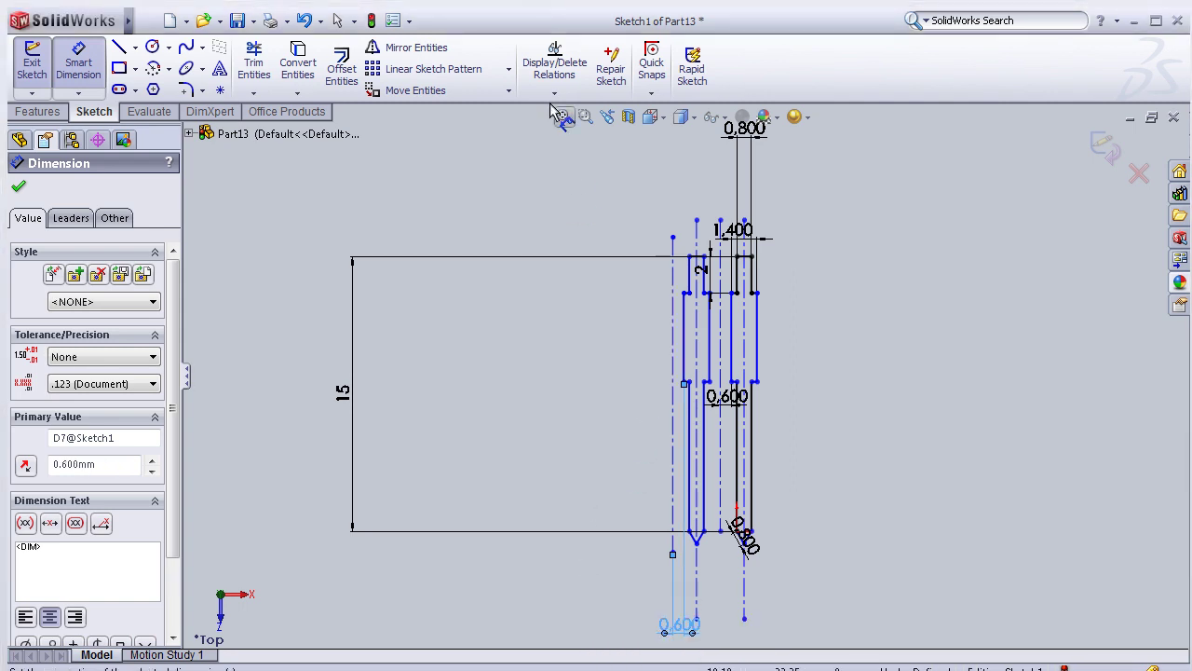
# - Mirror the second pin's outline about the leftmost centerline to form the third pin
pyautogui.click(410, 48)
pyautogui.scroll(-3, 819, 397)
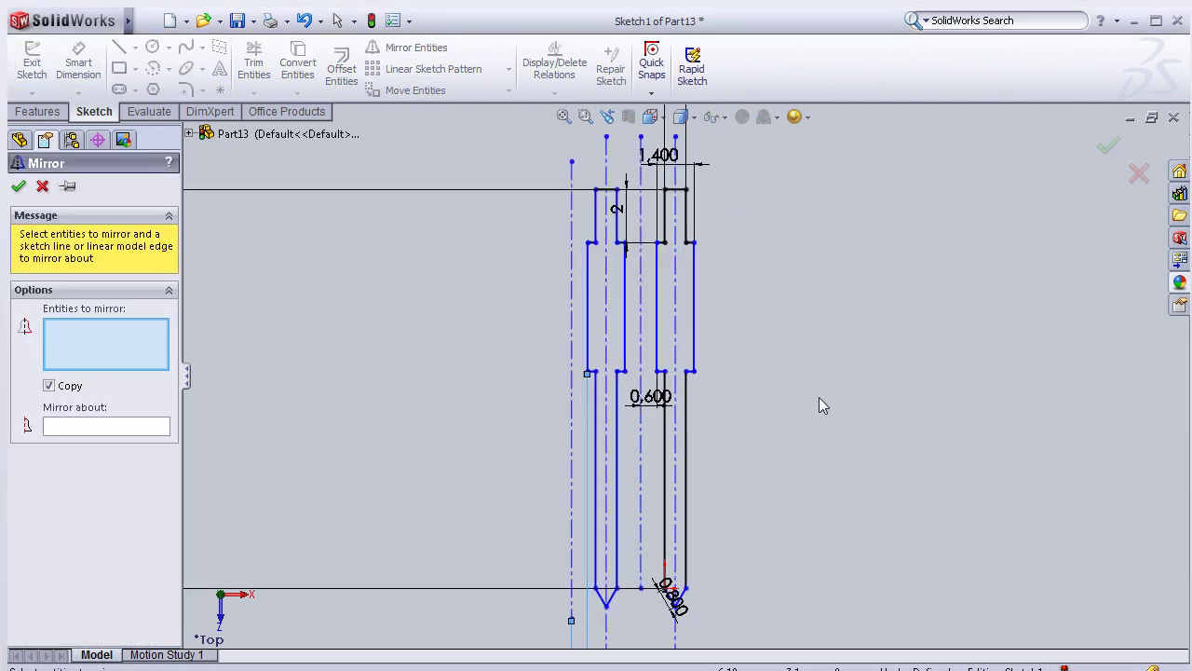
pyautogui.scroll(-2, 818, 397)
pyautogui.scroll(2, 680, 362)
pyautogui.scroll(1, 553, 338)
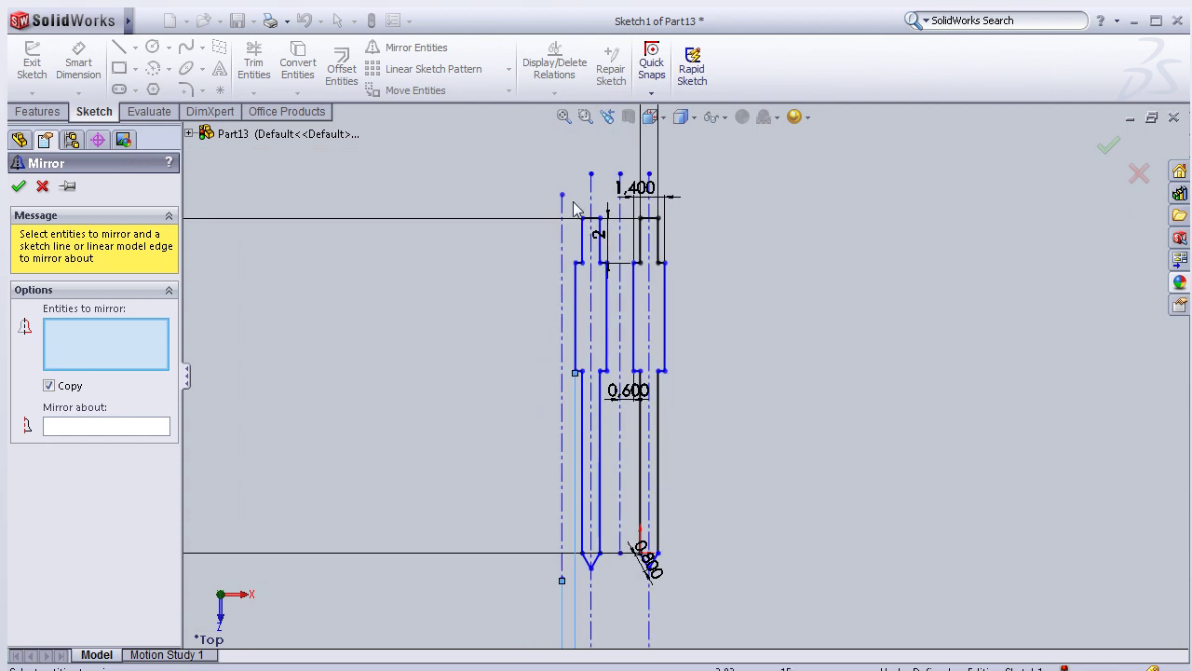
pyautogui.click(564, 196)
pyautogui.moveTo(566, 198); pyautogui.dragTo(616, 620)
pyautogui.click(133, 424)
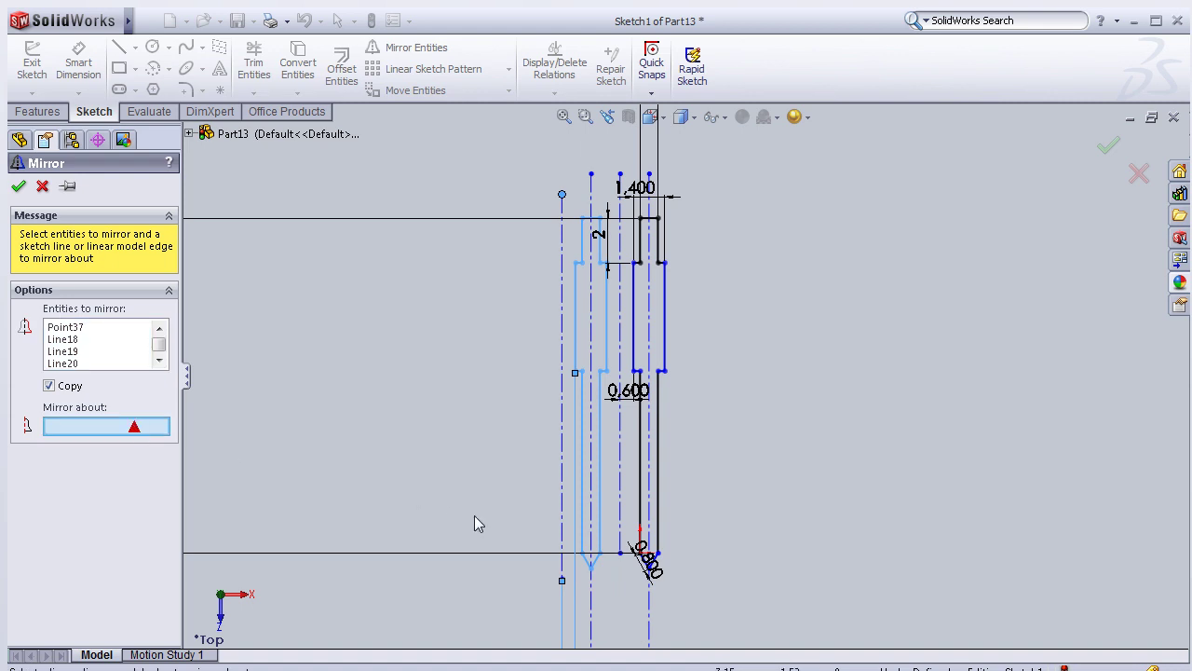
pyautogui.click(563, 529)
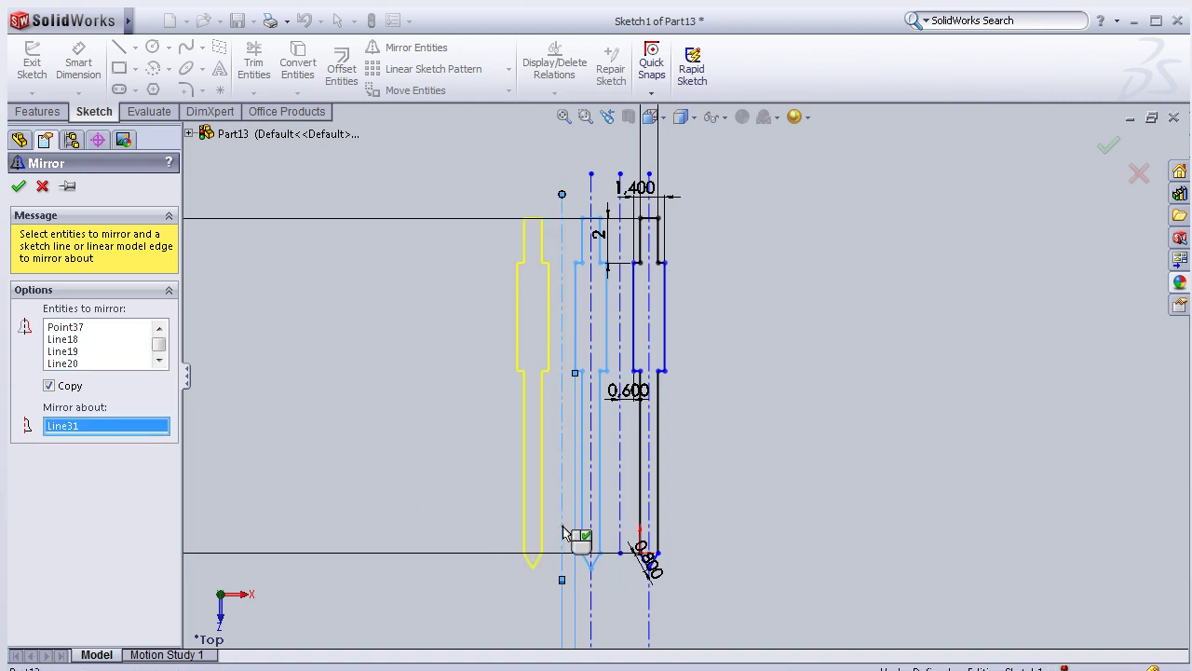
pyautogui.click(19, 187)
pyautogui.scroll(2, 764, 315)
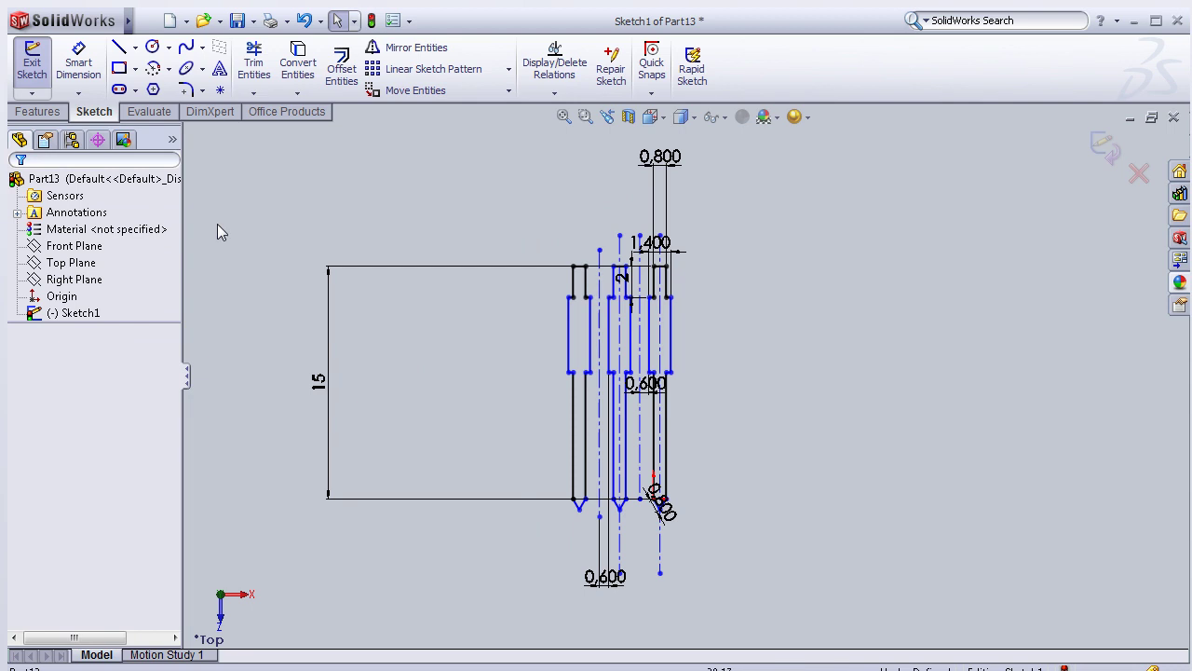
# - Extrude the three-pin sketch 0.7 deep as Boss-Extrude1, then orbit to inspect the pins
pyautogui.click(31, 112)
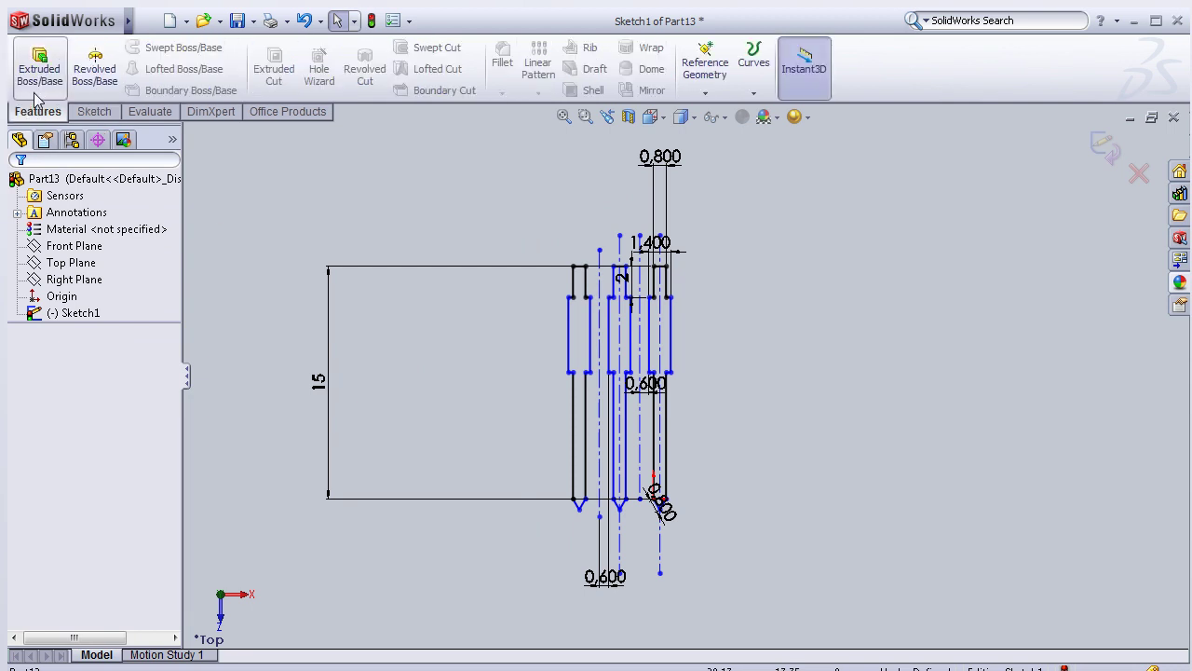
pyautogui.click(36, 80)
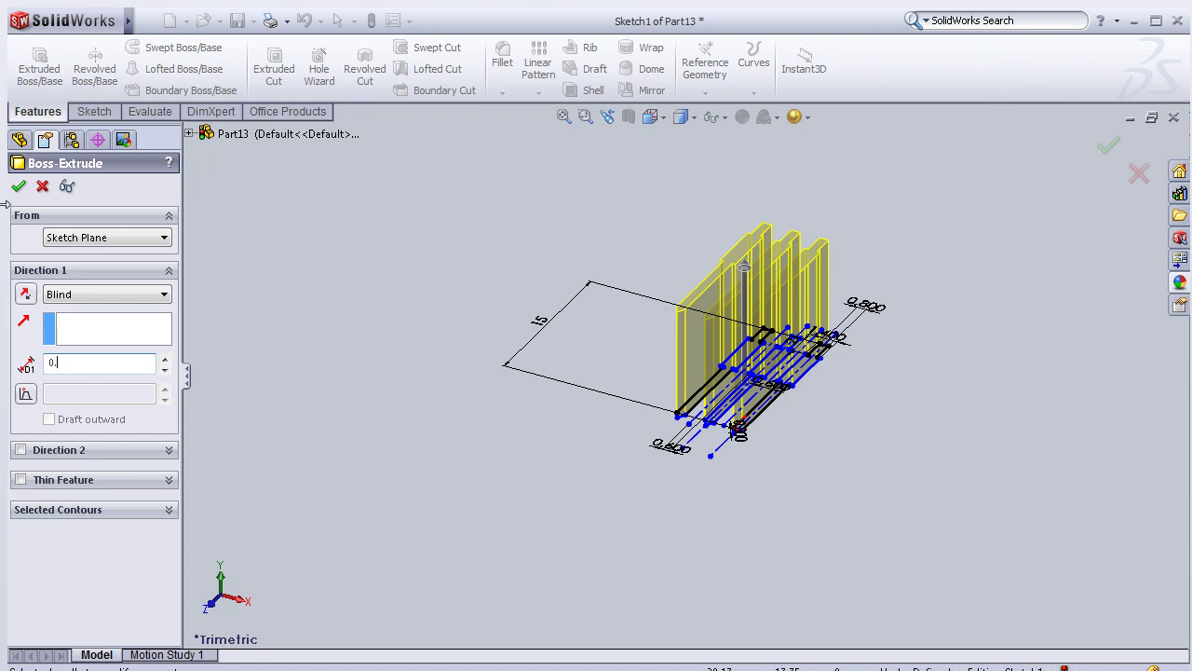
pyautogui.write('0.7')
pyautogui.click(18, 186)
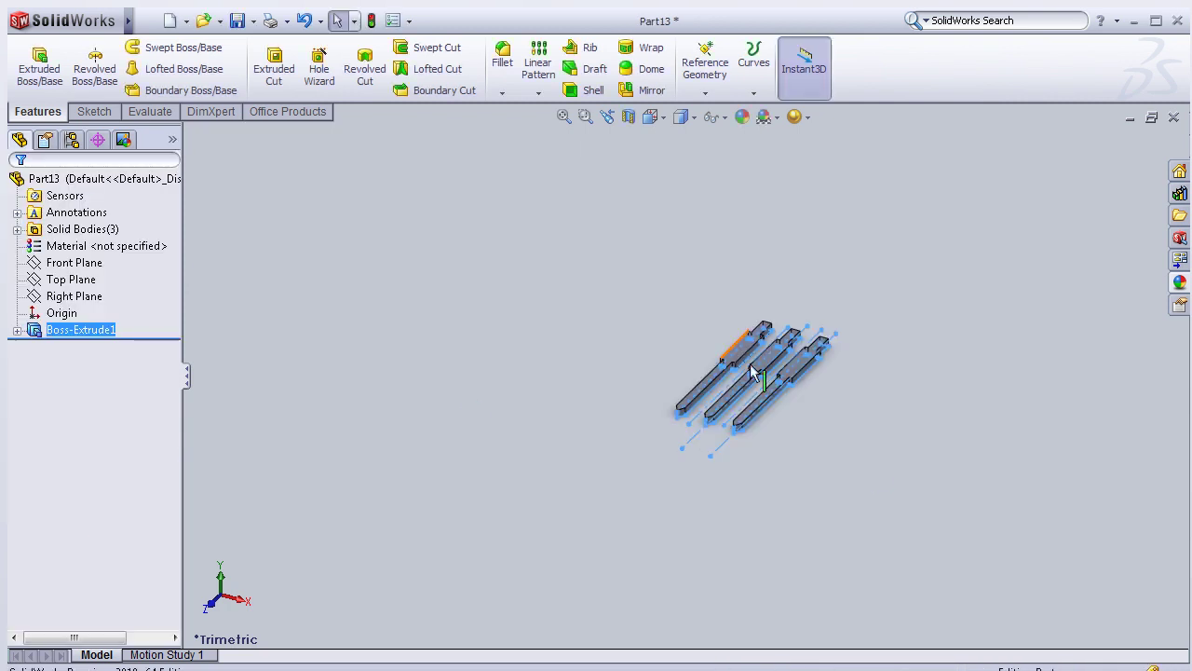
pyautogui.scroll(-5, 711, 355)
pyautogui.moveTo(510, 298)
pyautogui.mouseDown(button='middle')
pyautogui.moveTo(542, 377)
pyautogui.moveTo(490, 400)
pyautogui.moveTo(434, 373)
pyautogui.moveTo(569, 442)
pyautogui.moveTo(520, 449)
pyautogui.moveTo(487, 438)
pyautogui.moveTo(506, 455)
pyautogui.moveTo(462, 414)
pyautogui.moveTo(420, 405)
pyautogui.moveTo(418, 420)
pyautogui.moveTo(446, 446)
pyautogui.moveTo(502, 430)
pyautogui.moveTo(484, 424)
pyautogui.mouseUp(button='middle')
pyautogui.click(86, 279)
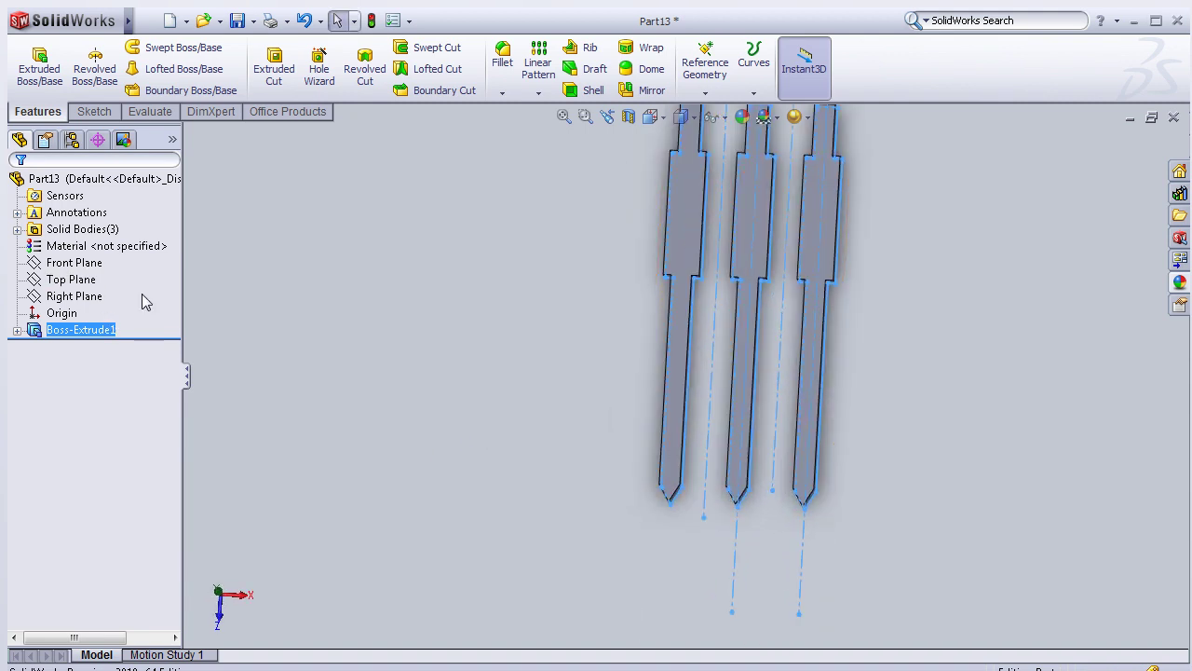
pyautogui.moveTo(411, 301); pyautogui.dragTo(392, 319, button='middle')
pyautogui.scroll(2, 392, 319)
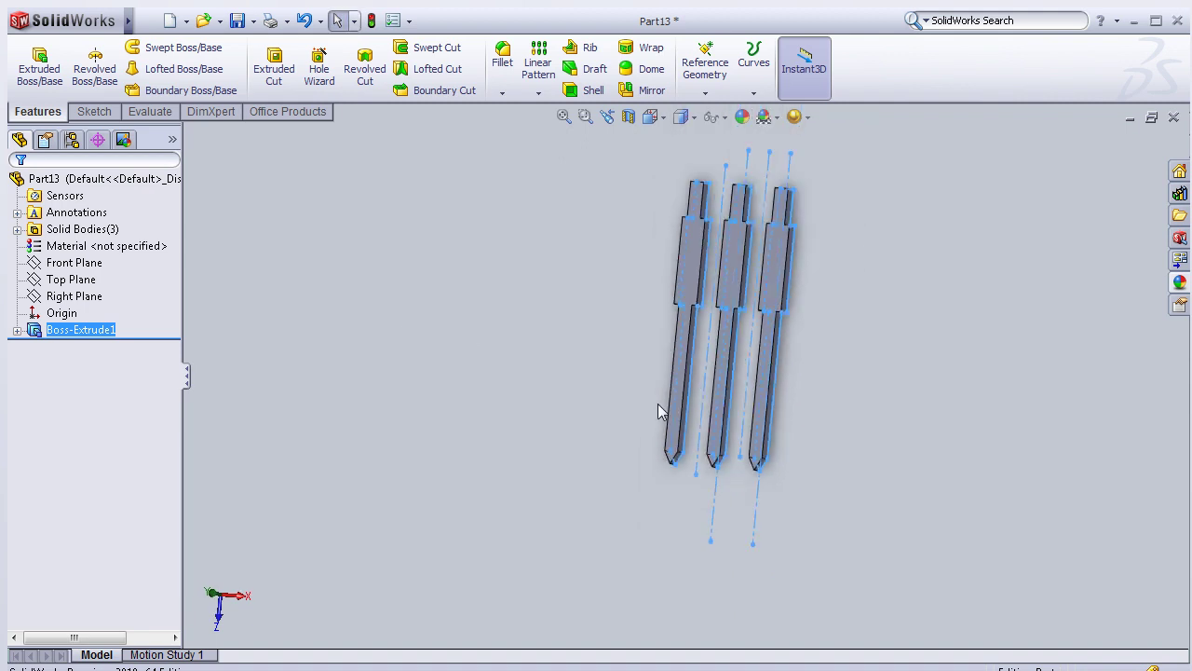
# - Start a sketch on the Top Plane, view it Normal To, and draw a rectangle above the pins
pyautogui.click(71, 279)
pyautogui.click(75, 253)
pyautogui.press('space')
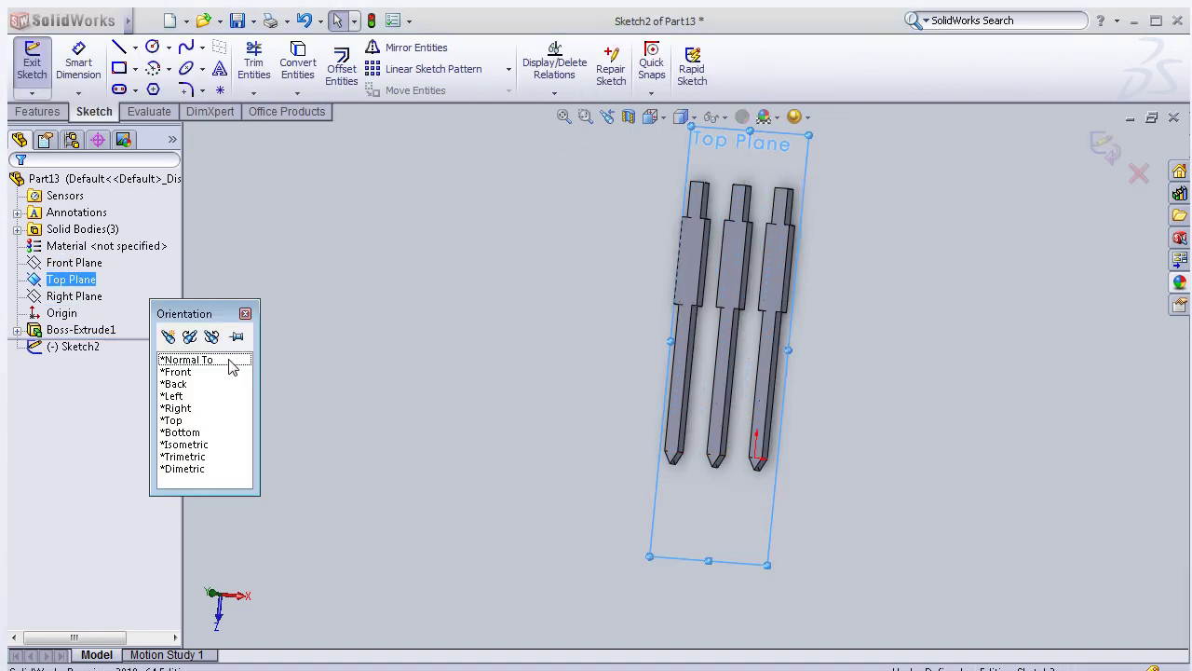
pyautogui.doubleClick(218, 362)
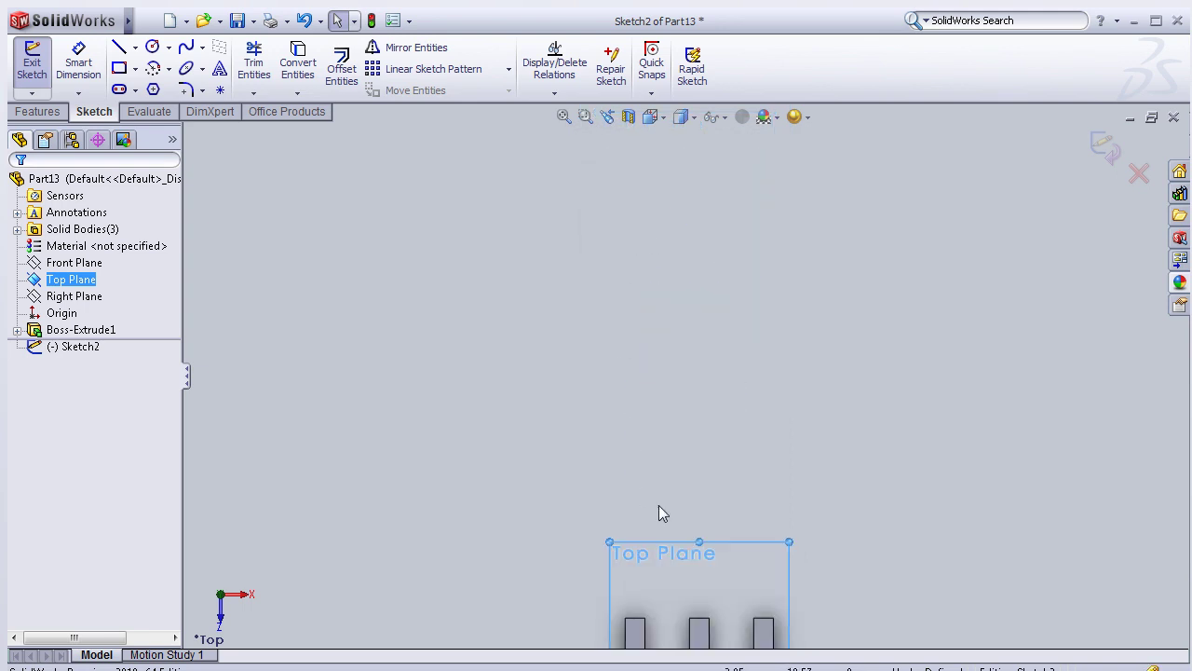
pyautogui.click(115, 71)
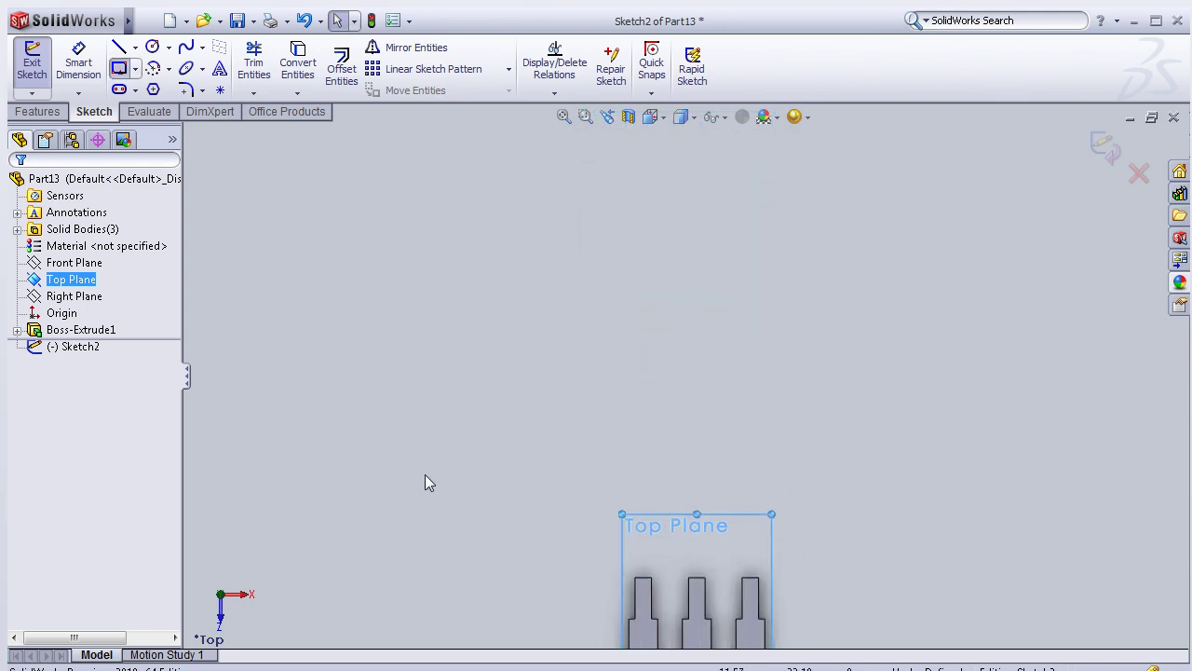
pyautogui.click(602, 579)
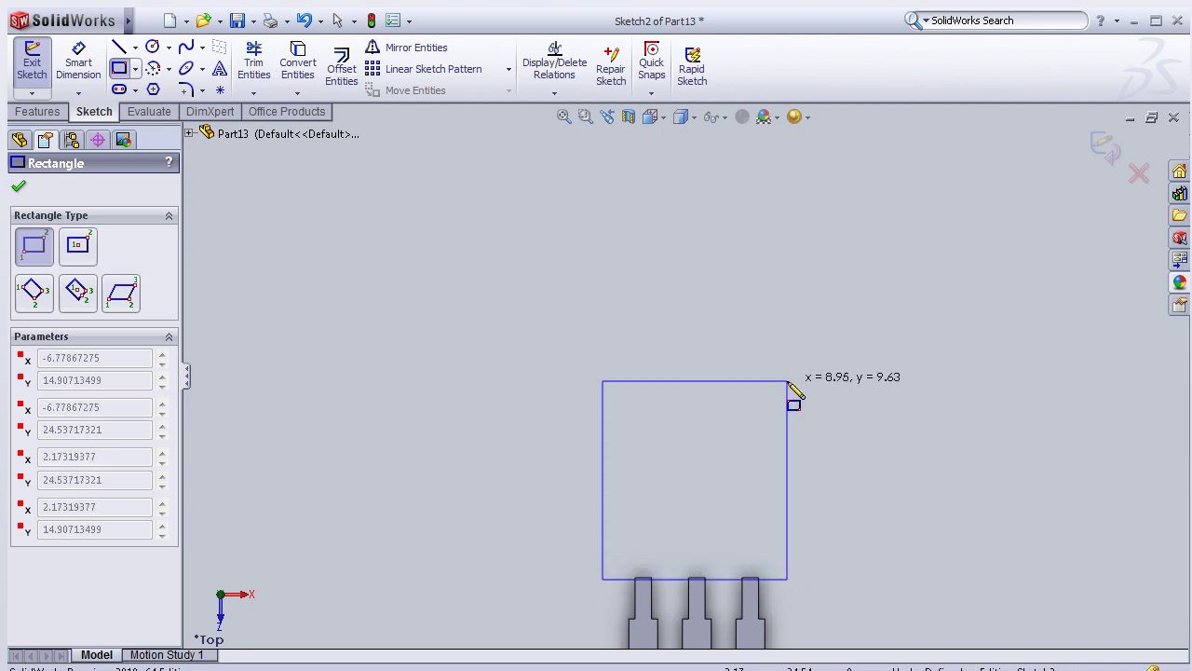
pyautogui.click(788, 381)
pyautogui.press('Escape')
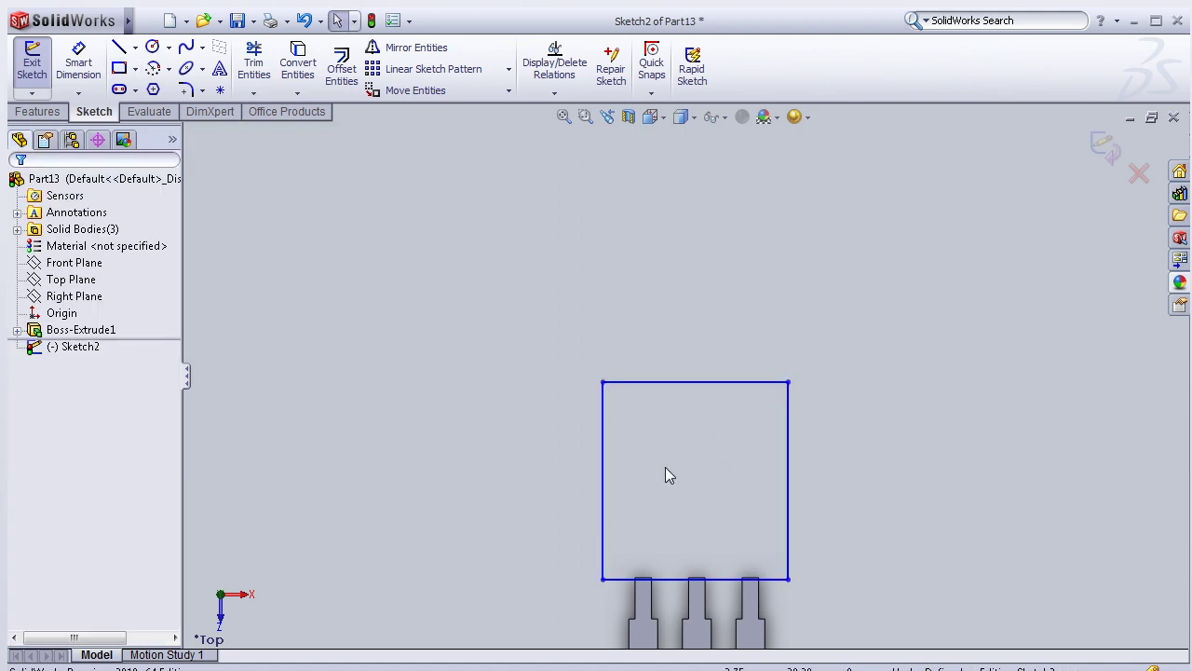
# - Make the rectangle's bottom edge collinear with the middle pin's top edge
pyautogui.scroll(-2, 665, 466)
pyautogui.scroll(1, 689, 516)
pyautogui.scroll(1, 725, 557)
pyautogui.scroll(-1, 725, 557)
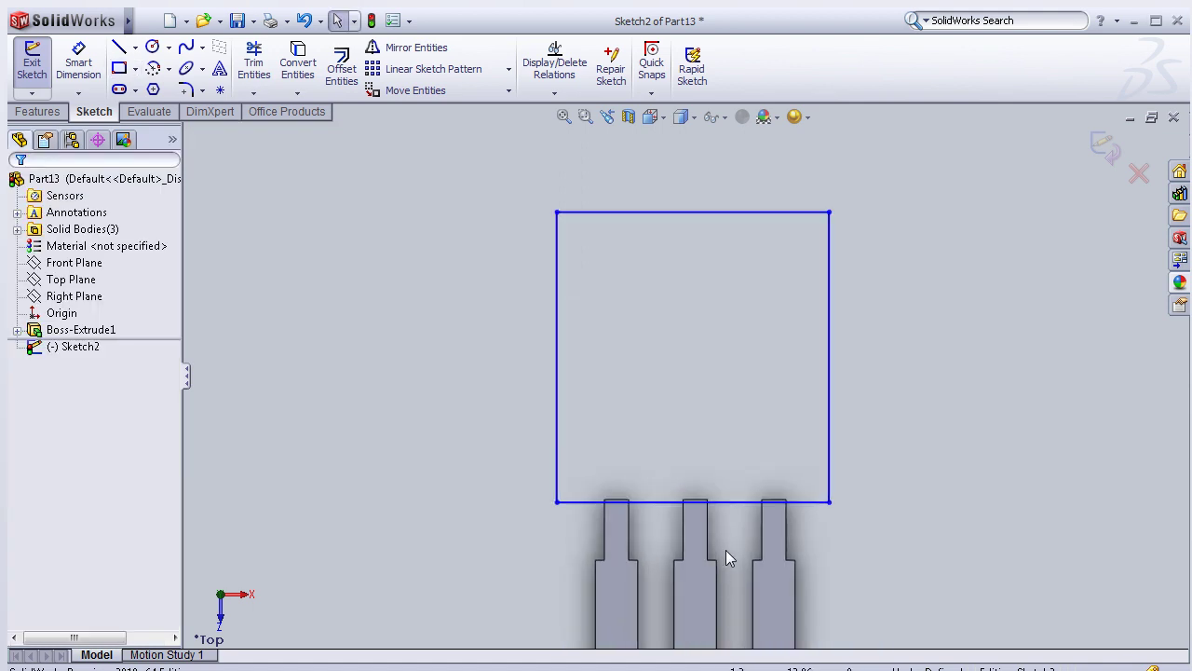
pyautogui.scroll(-2, 725, 548)
pyautogui.scroll(-1, 728, 512)
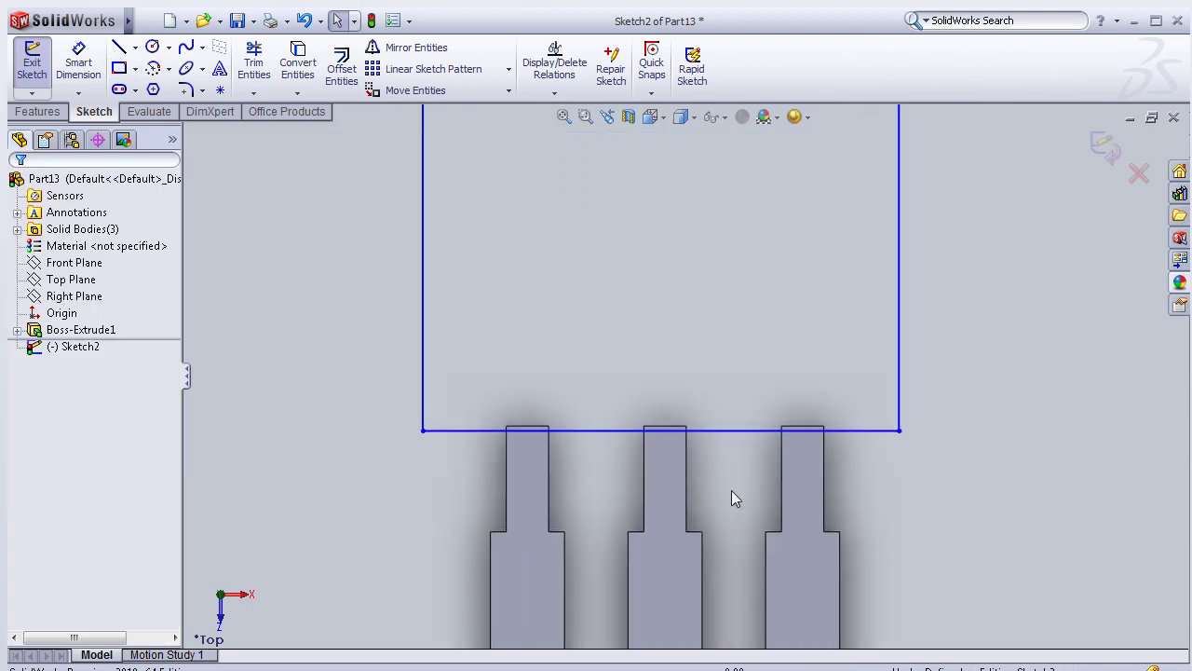
pyautogui.click(744, 433)
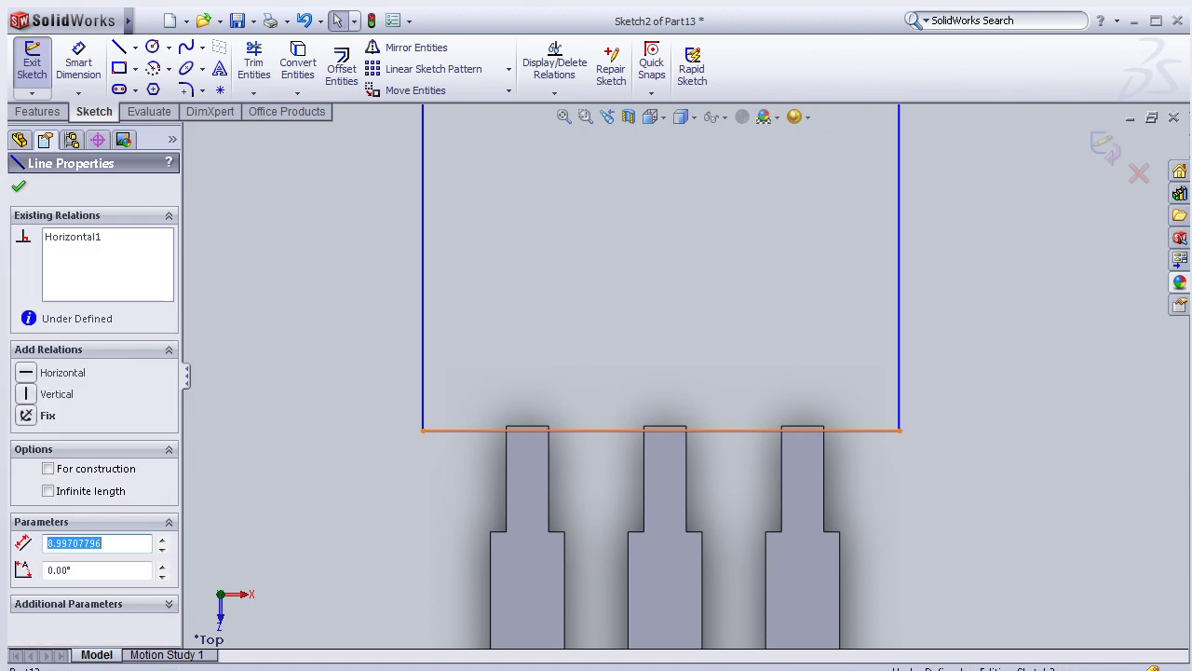
pyautogui.keyDown('ctrl'); pyautogui.click(670, 430); pyautogui.keyUp('ctrl')
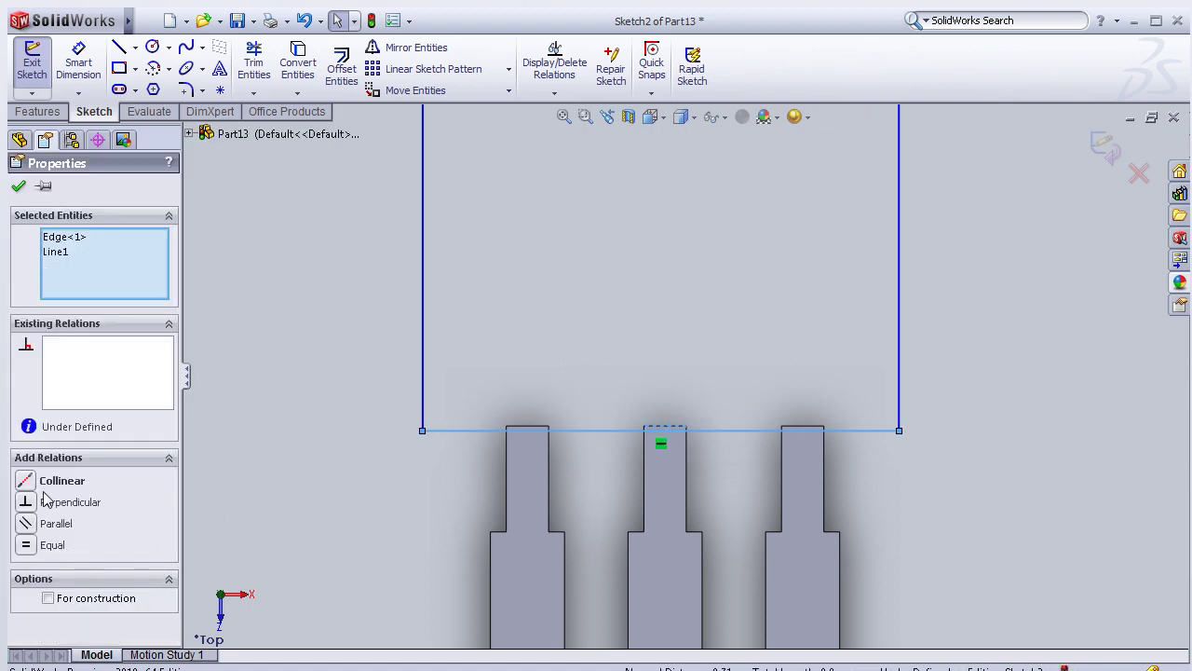
pyautogui.click(45, 494)
pyautogui.click(19, 186)
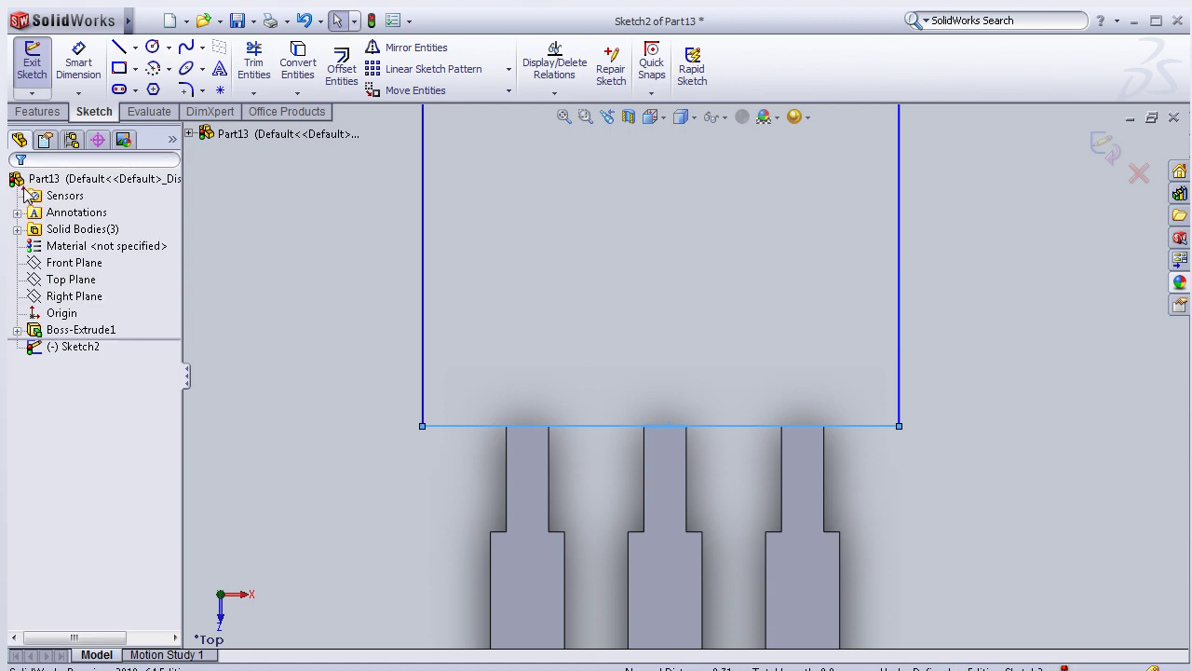
pyautogui.scroll(2, 580, 419)
pyautogui.scroll(2, 708, 354)
pyautogui.scroll(2, 769, 307)
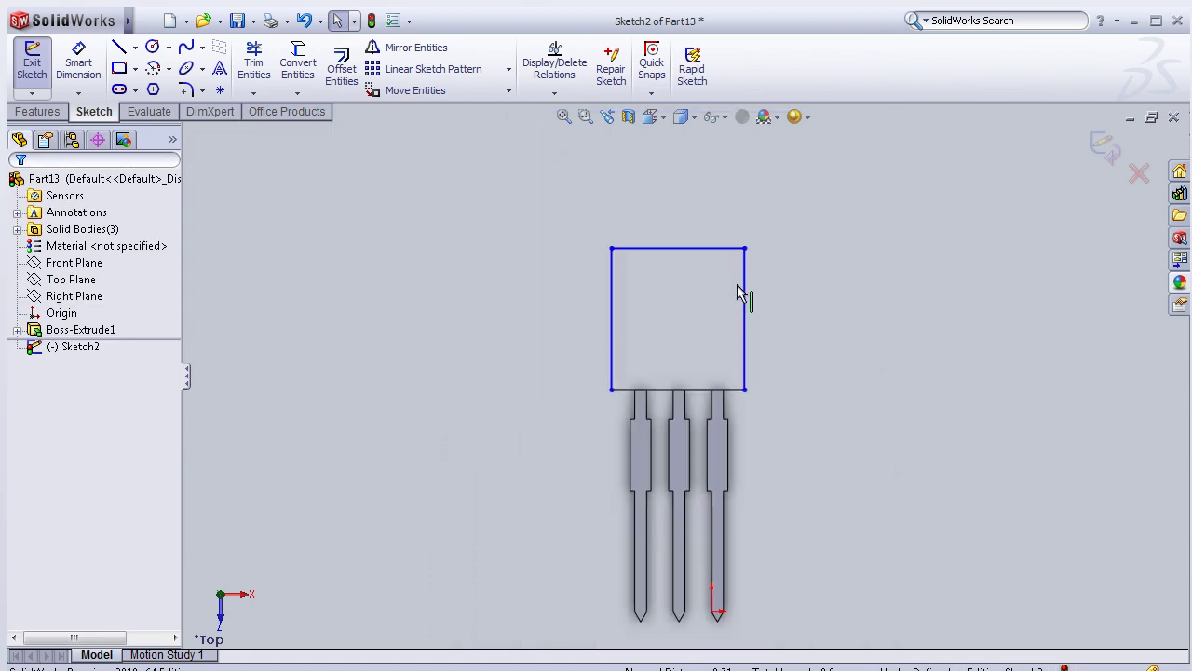
# - Dimension the rectangle's top edge to 10 mm and left edge to 10 mm
pyautogui.click(78, 65)
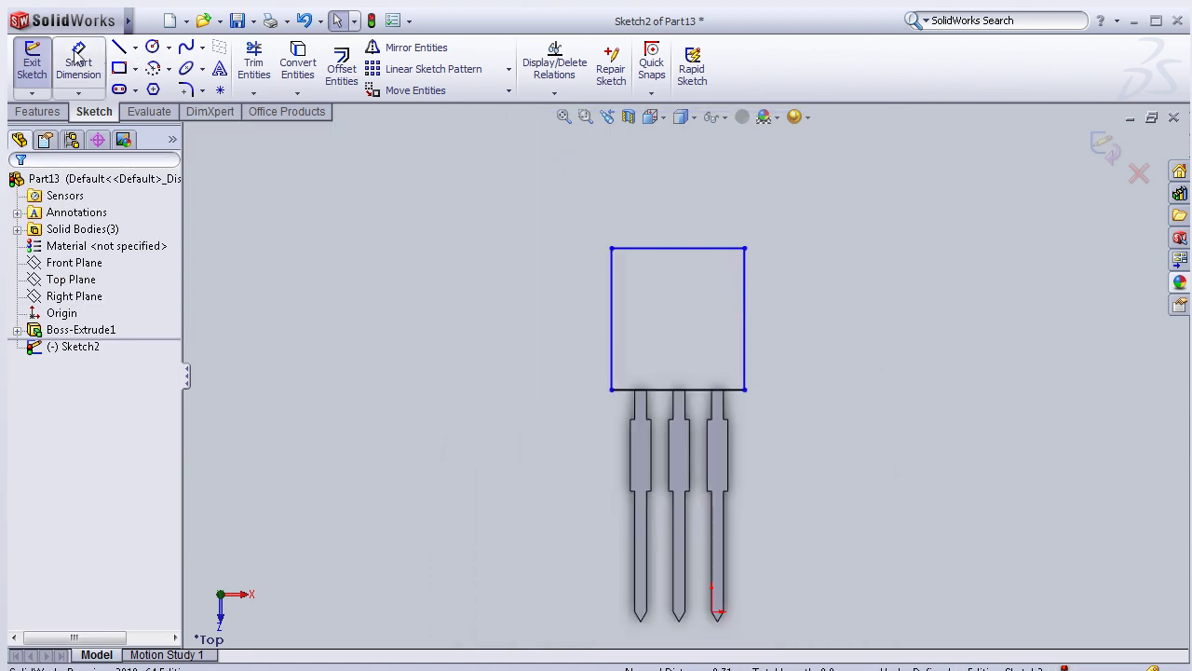
pyautogui.click(700, 239)
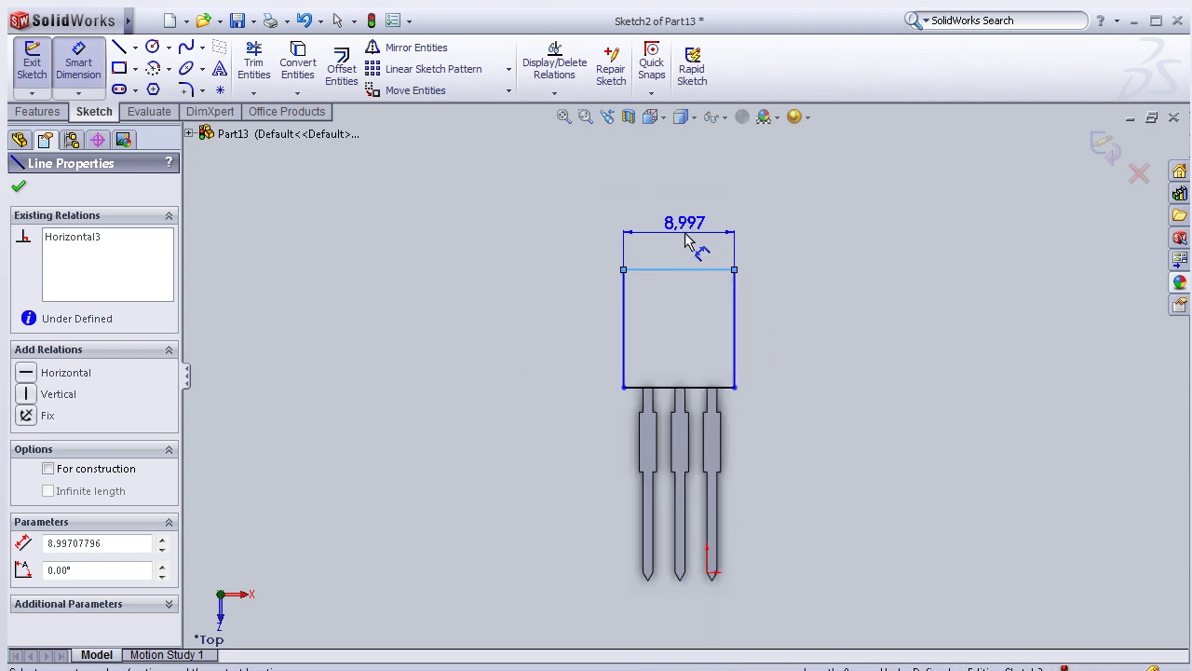
pyautogui.click(686, 240)
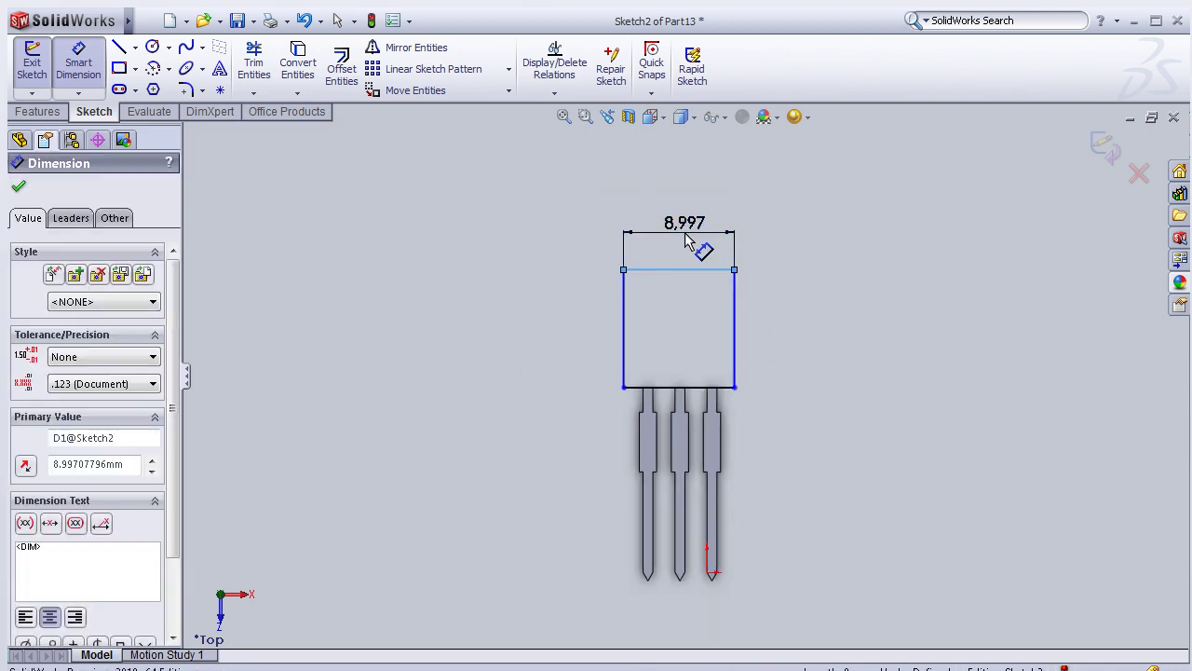
pyautogui.write('1')
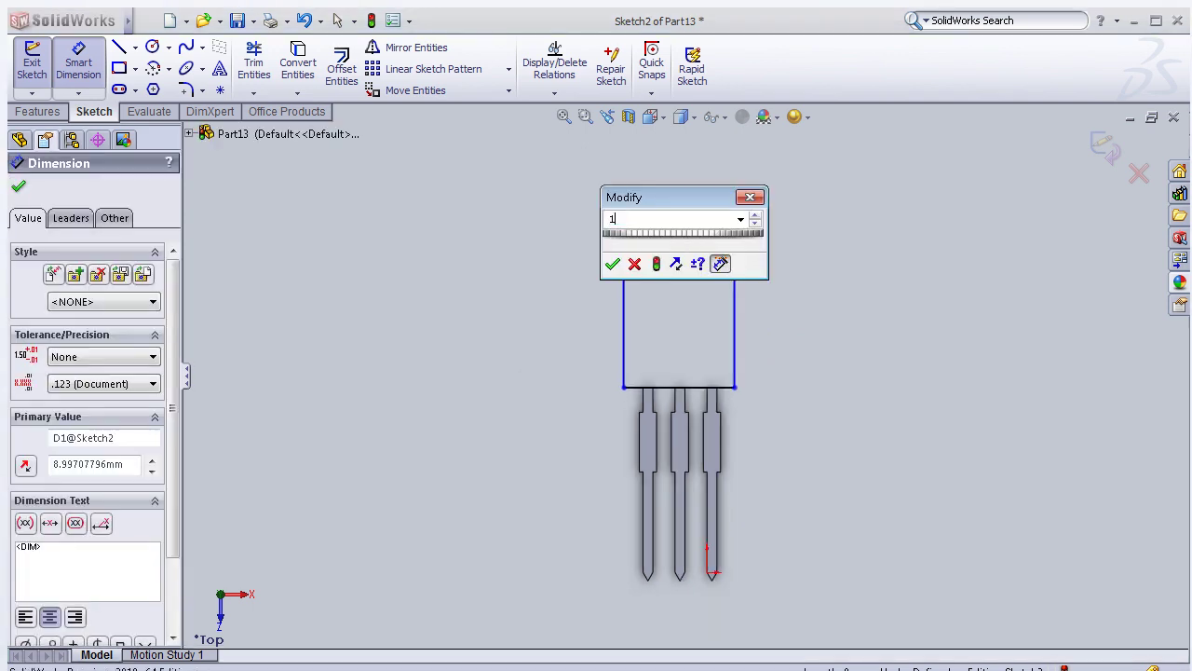
pyautogui.click(612, 265)
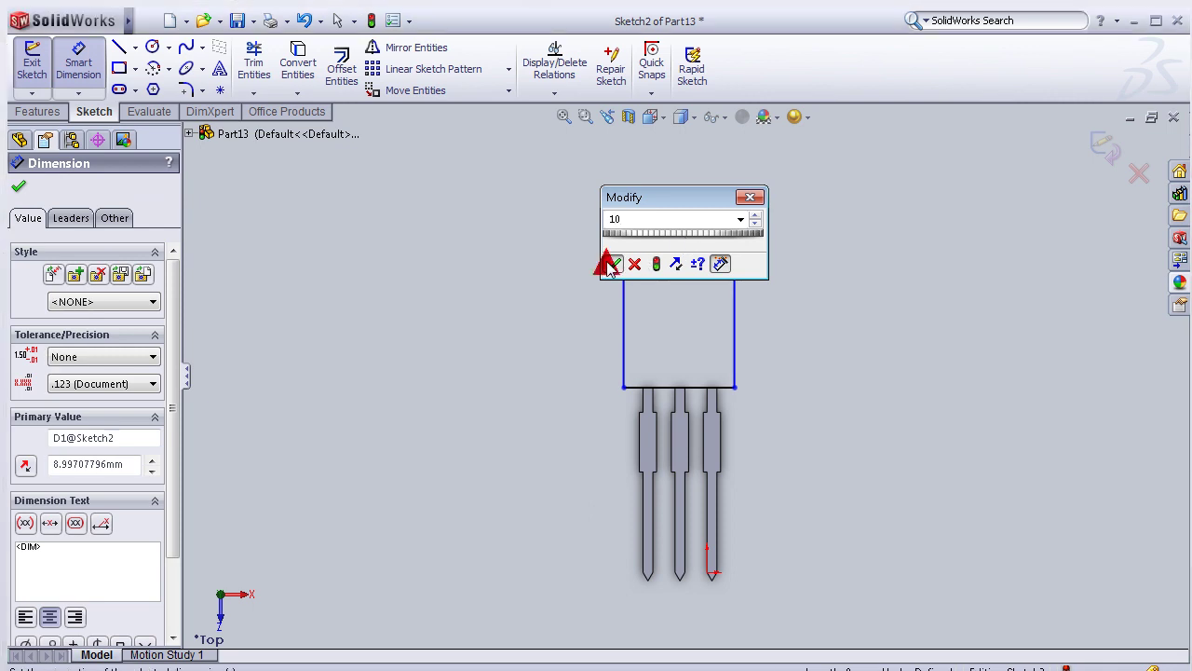
pyautogui.click(613, 336)
pyautogui.click(586, 340)
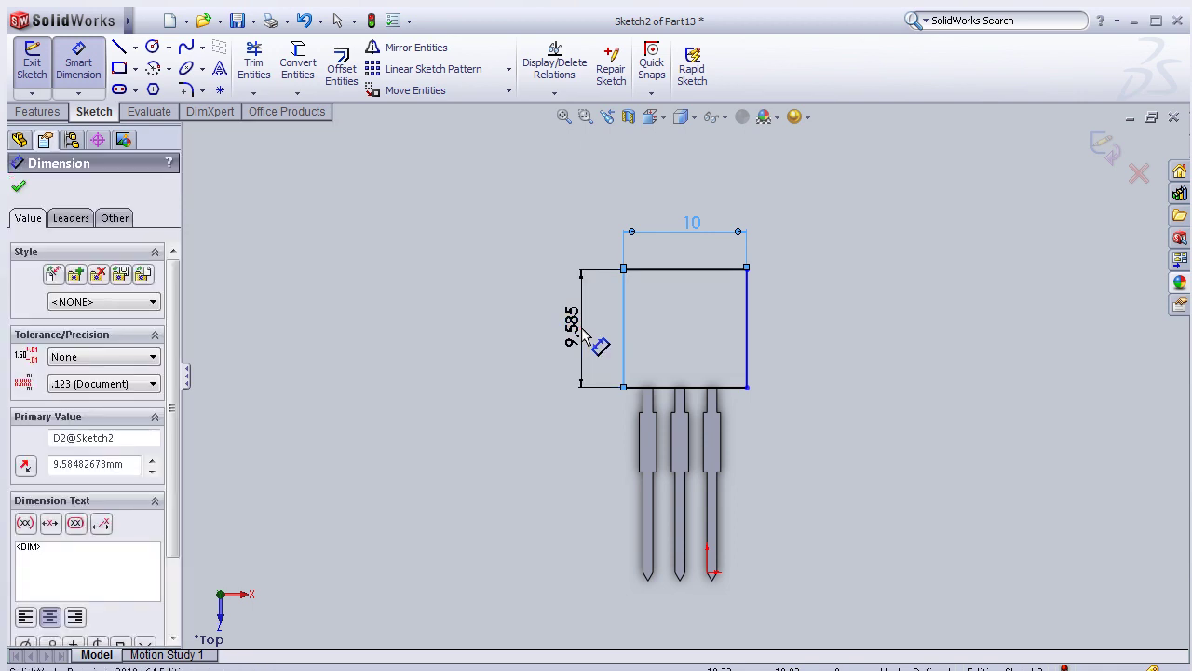
pyautogui.doubleClick(586, 338)
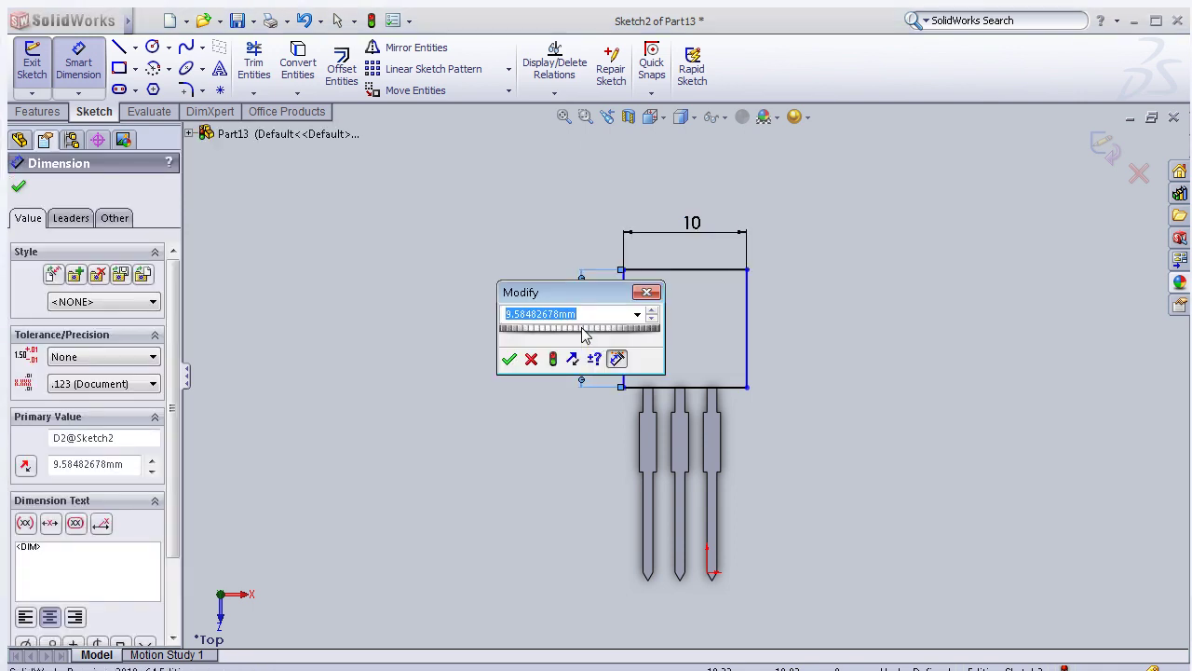
pyautogui.write('10')
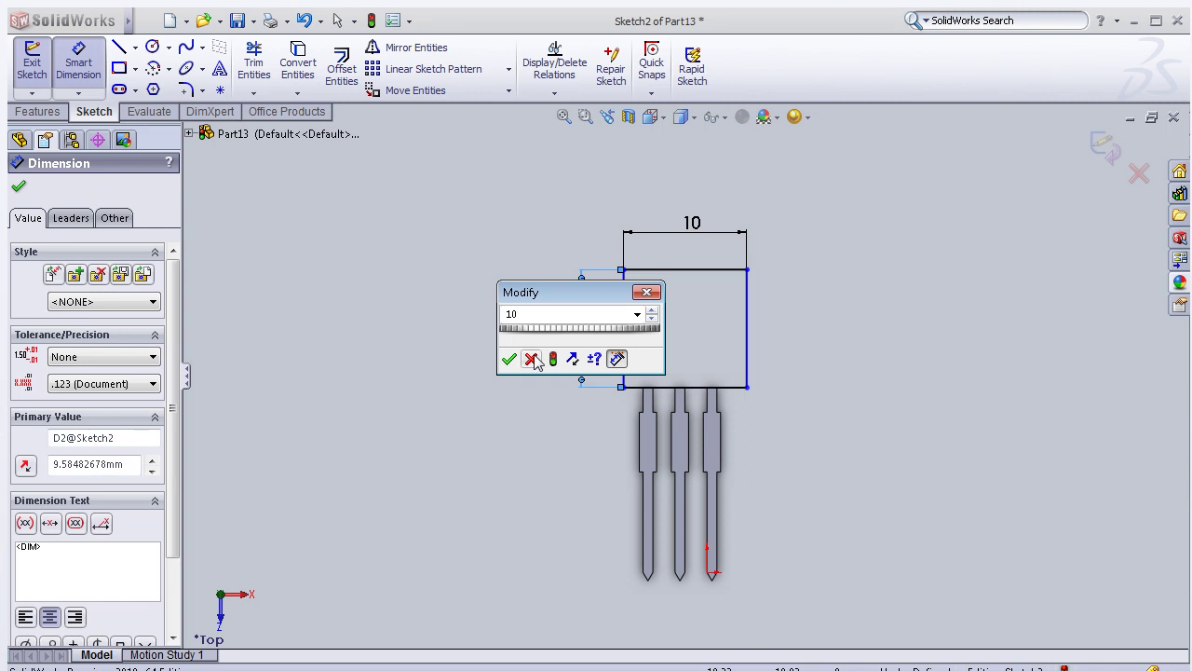
pyautogui.click(510, 361)
# - Begin a vertical centreline from the middle pin
pyautogui.press('l')
pyautogui.scroll(-3, 710, 474)
pyautogui.scroll(1, 696, 392)
pyautogui.scroll(2, 694, 389)
pyautogui.scroll(3, 697, 345)
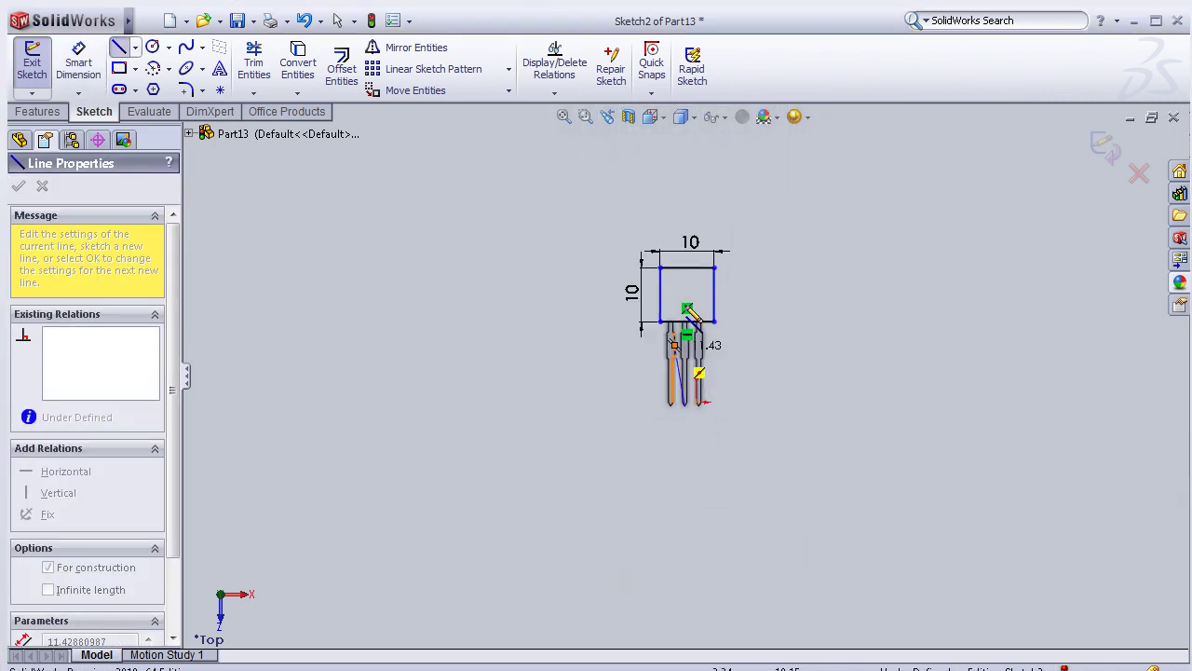
# - Finish the centreline above the square and make the square's sides symmetric about it
pyautogui.click(685, 181)
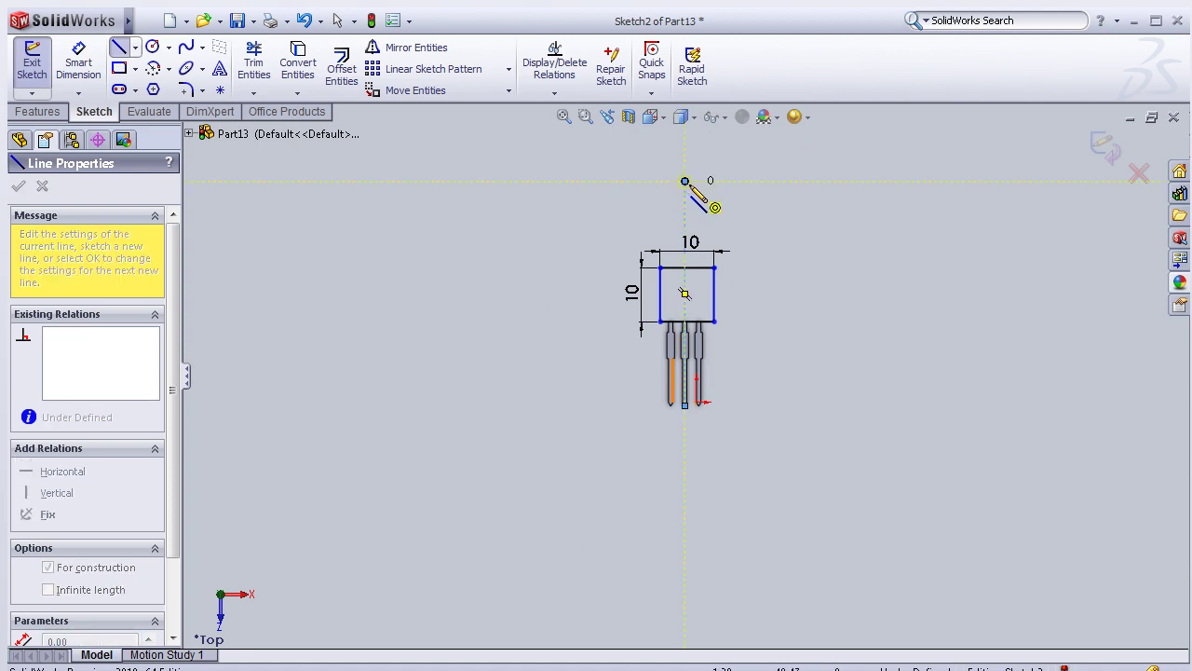
pyautogui.press('Escape')
pyautogui.scroll(-3, 723, 332)
pyautogui.scroll(-2, 698, 331)
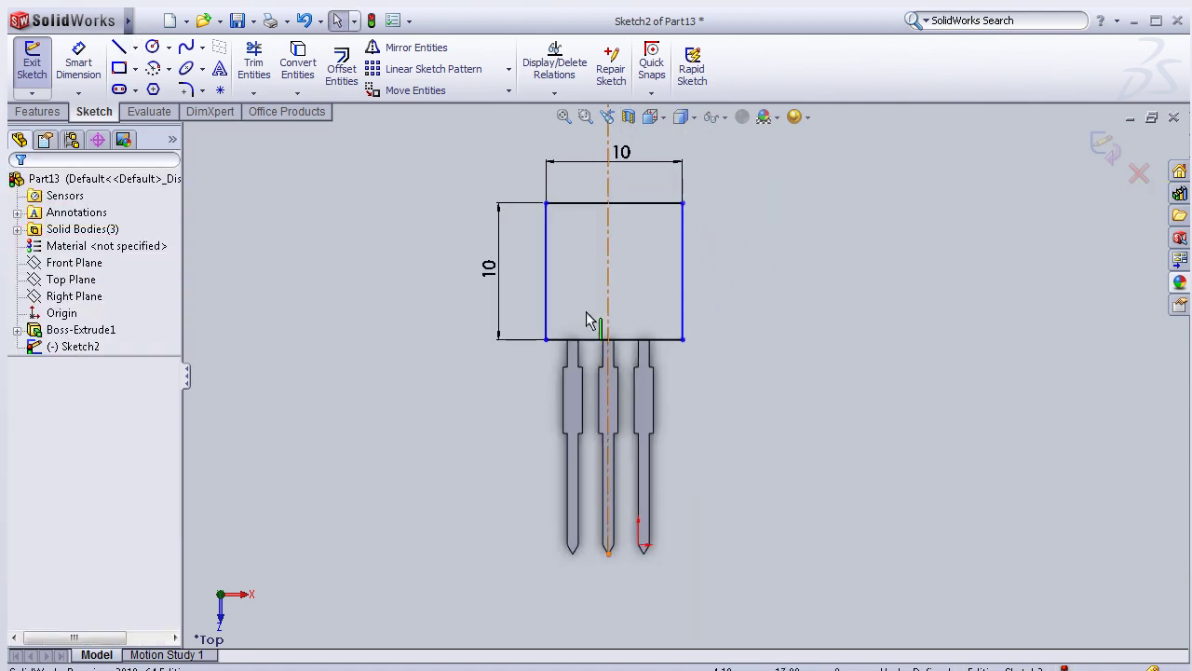
pyautogui.click(546, 304)
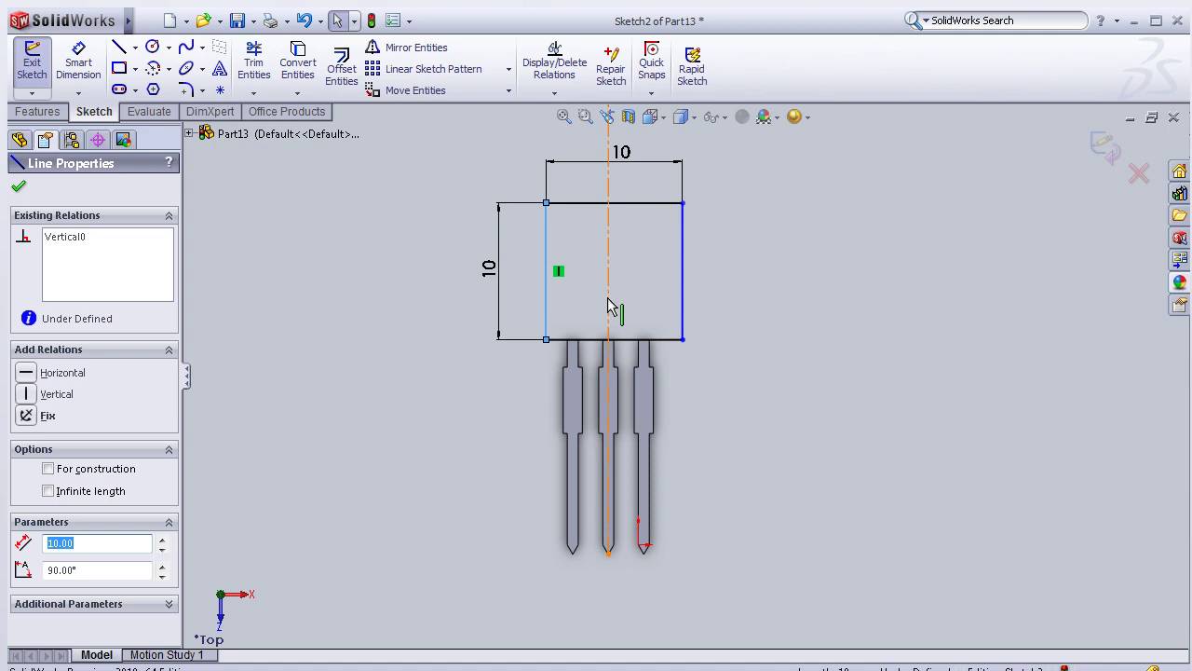
pyautogui.keyDown('ctrl'); pyautogui.click(684, 311); pyautogui.keyUp('ctrl')
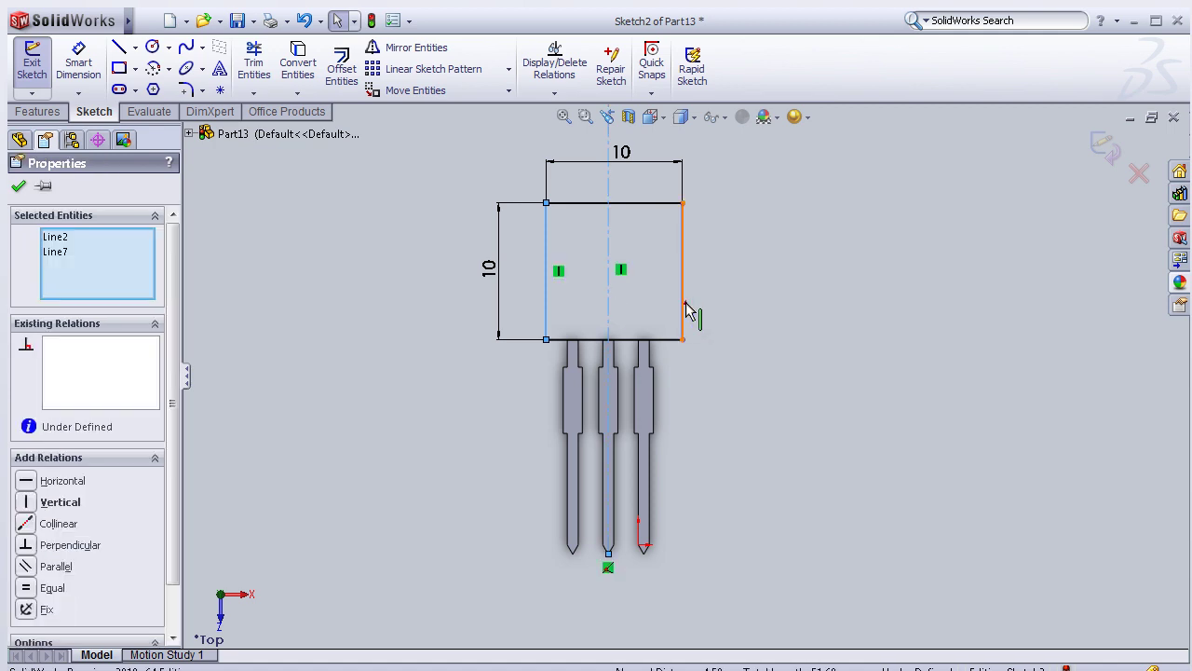
pyautogui.keyDown('ctrl'); pyautogui.click(686, 312); pyautogui.keyUp('ctrl')
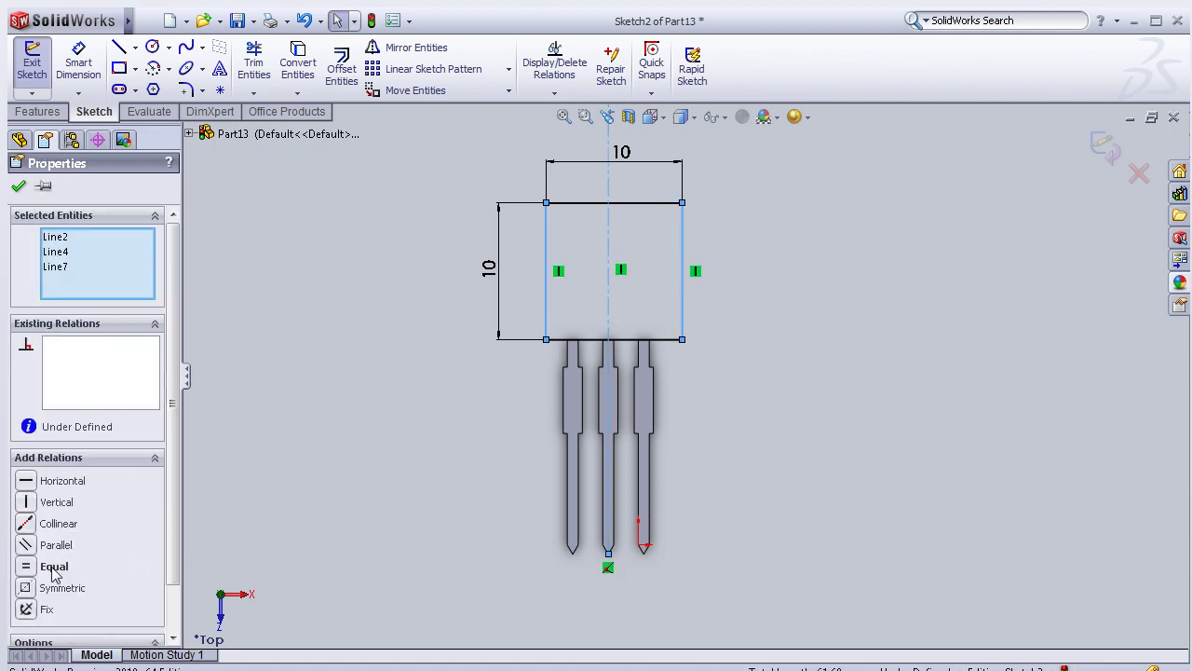
pyautogui.click(58, 587)
pyautogui.click(19, 186)
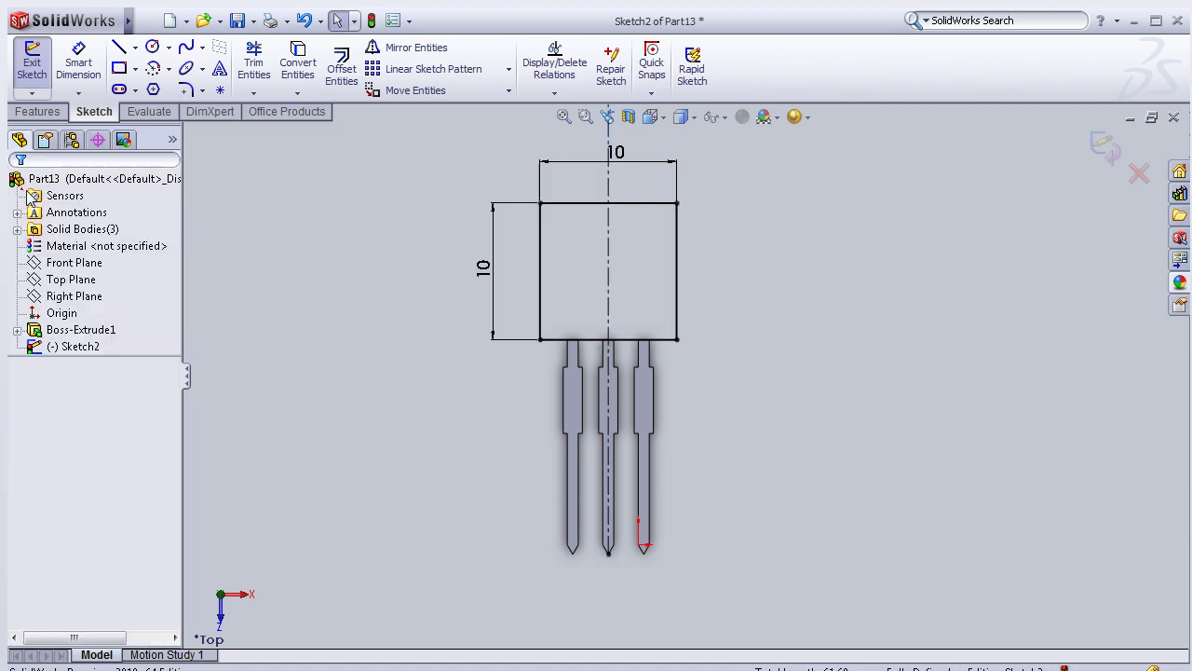
pyautogui.moveTo(339, 400); pyautogui.dragTo(217, 392, button='middle')
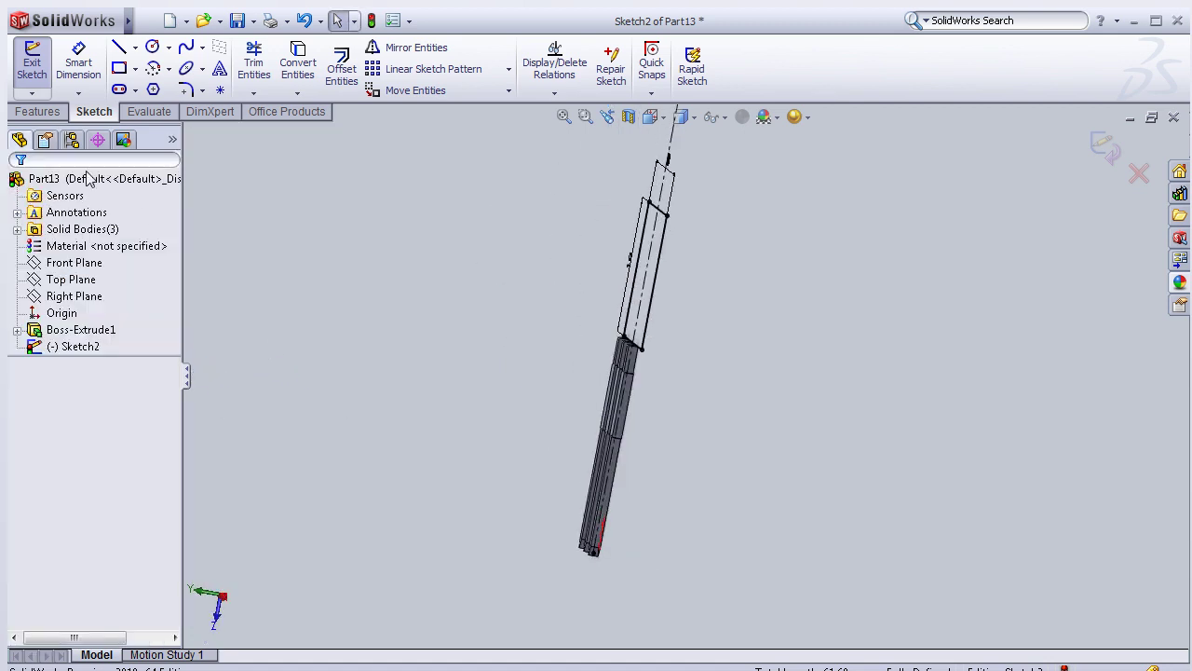
# - Extrude Sketch2 2 mm as Boss-Extrude2 to form the square body
pyautogui.click(37, 112)
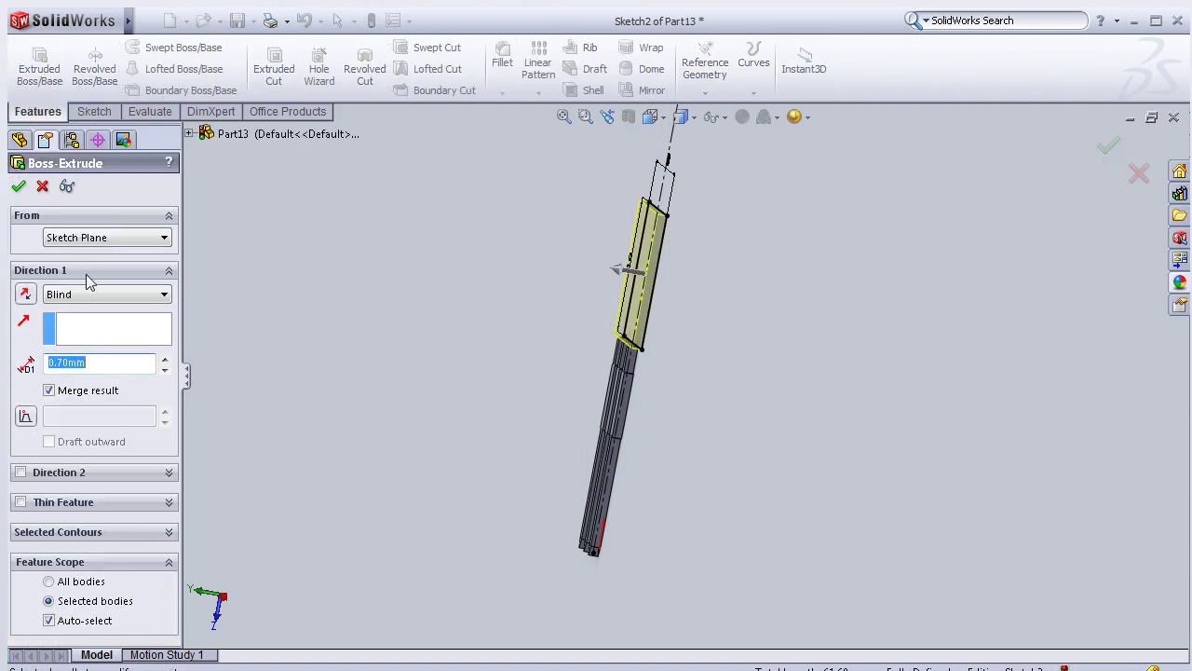
pyautogui.press('Return')
pyautogui.moveTo(251, 372)
pyautogui.mouseDown(button='middle')
pyautogui.moveTo(282, 362)
pyautogui.moveTo(292, 394)
pyautogui.mouseUp(button='middle')
pyautogui.click(18, 187)
pyautogui.moveTo(495, 326)
pyautogui.mouseDown(button='middle')
pyautogui.moveTo(534, 314)
pyautogui.moveTo(546, 354)
pyautogui.moveTo(521, 288)
pyautogui.mouseUp(button='middle')
pyautogui.scroll(-3, 557, 228)
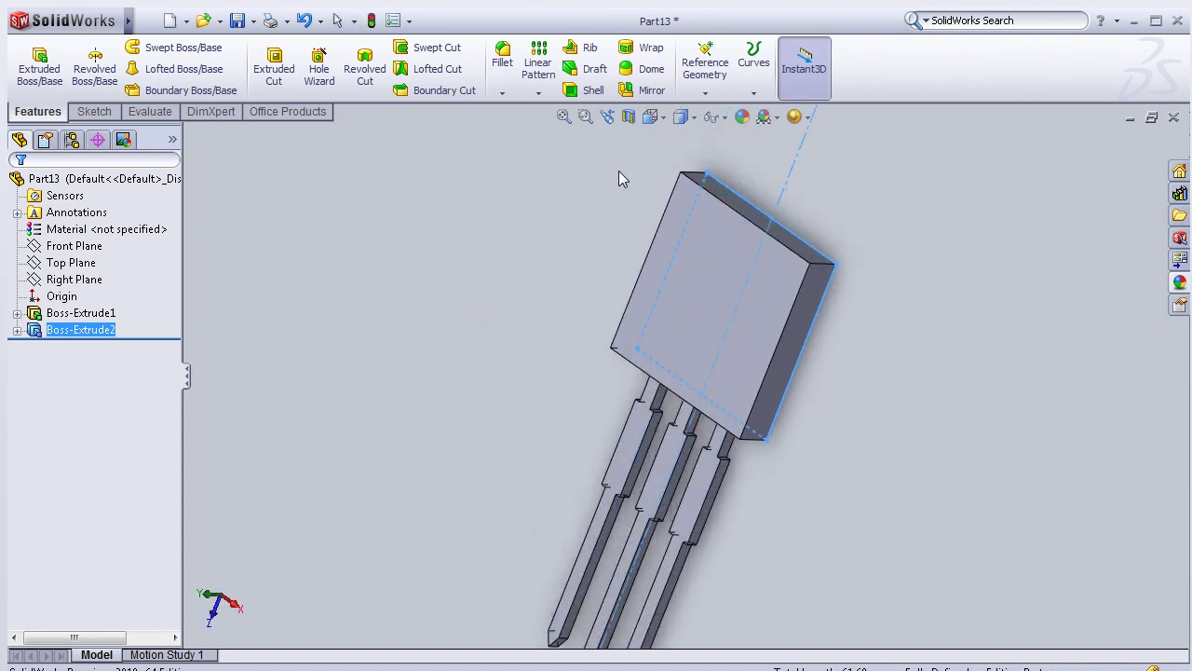
pyautogui.scroll(-2, 558, 228)
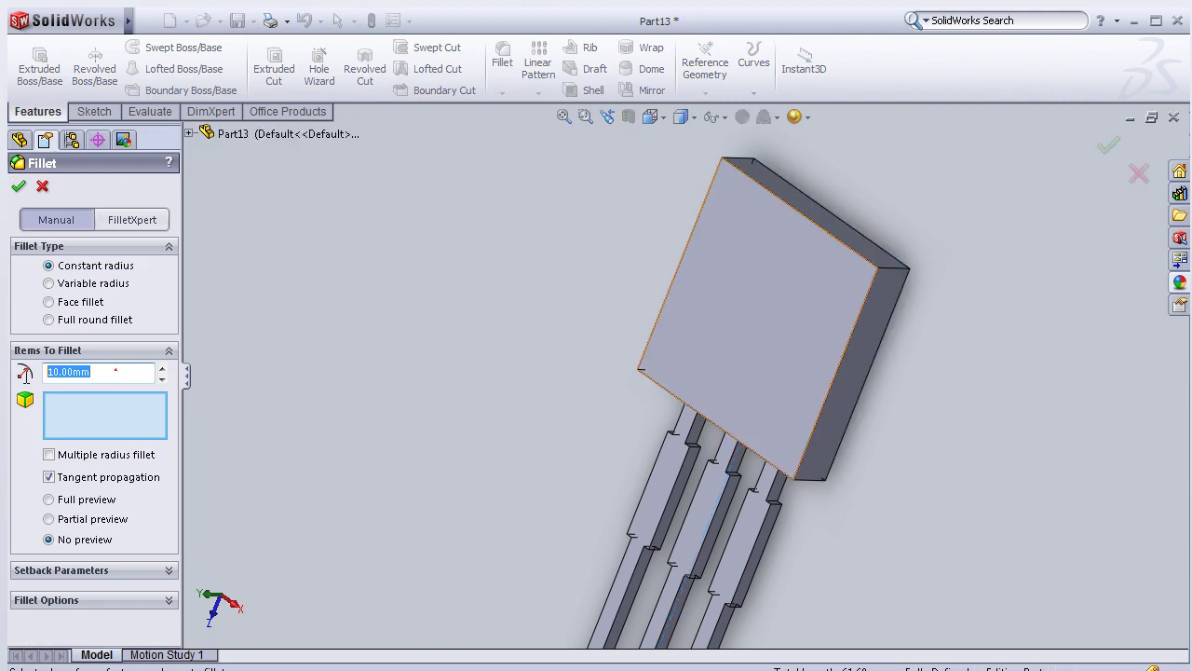
# - Round the body's top edge with a 1 mm constant-radius fillet
pyautogui.write('1')
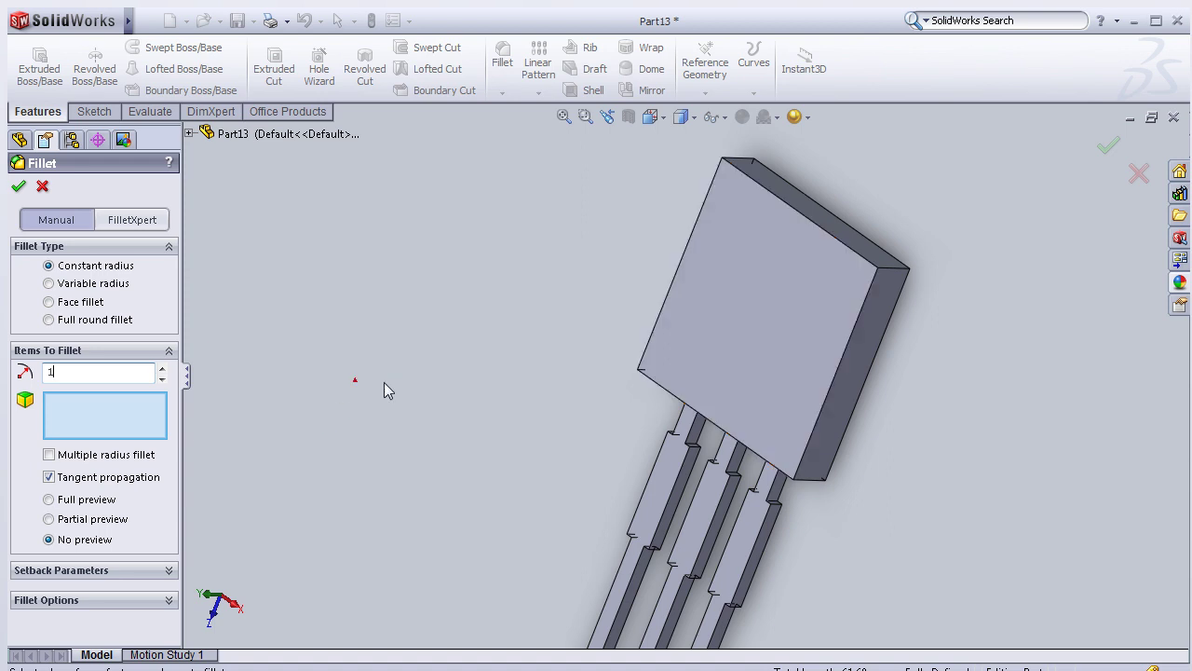
pyautogui.press('Return')
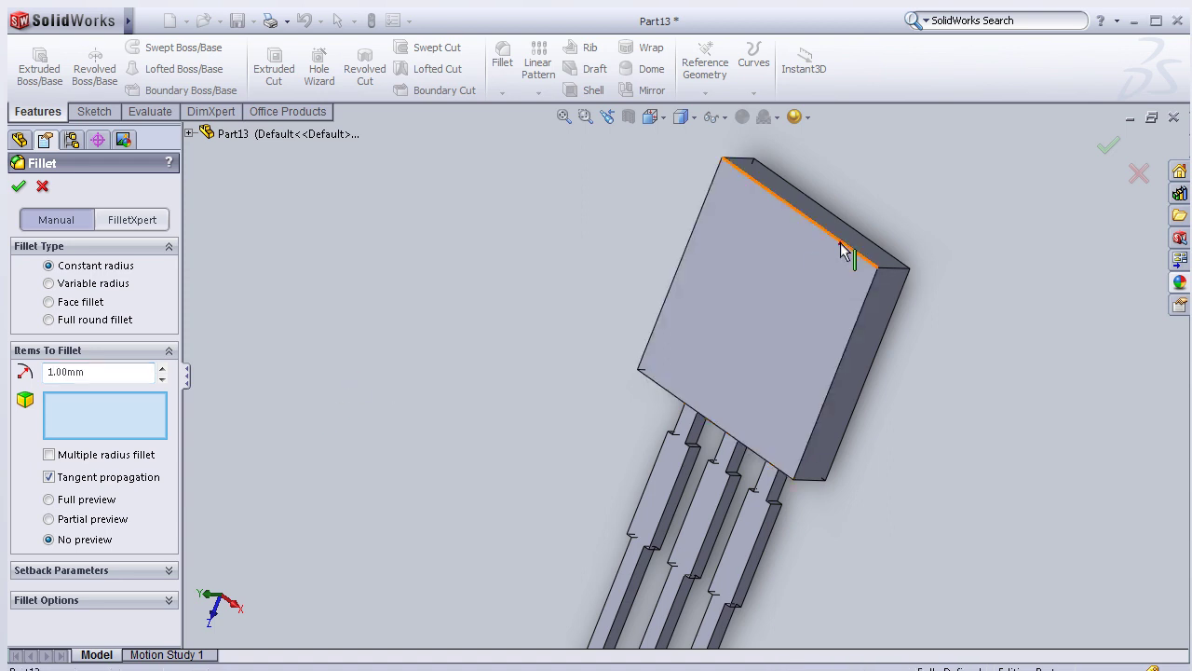
pyautogui.click(841, 247)
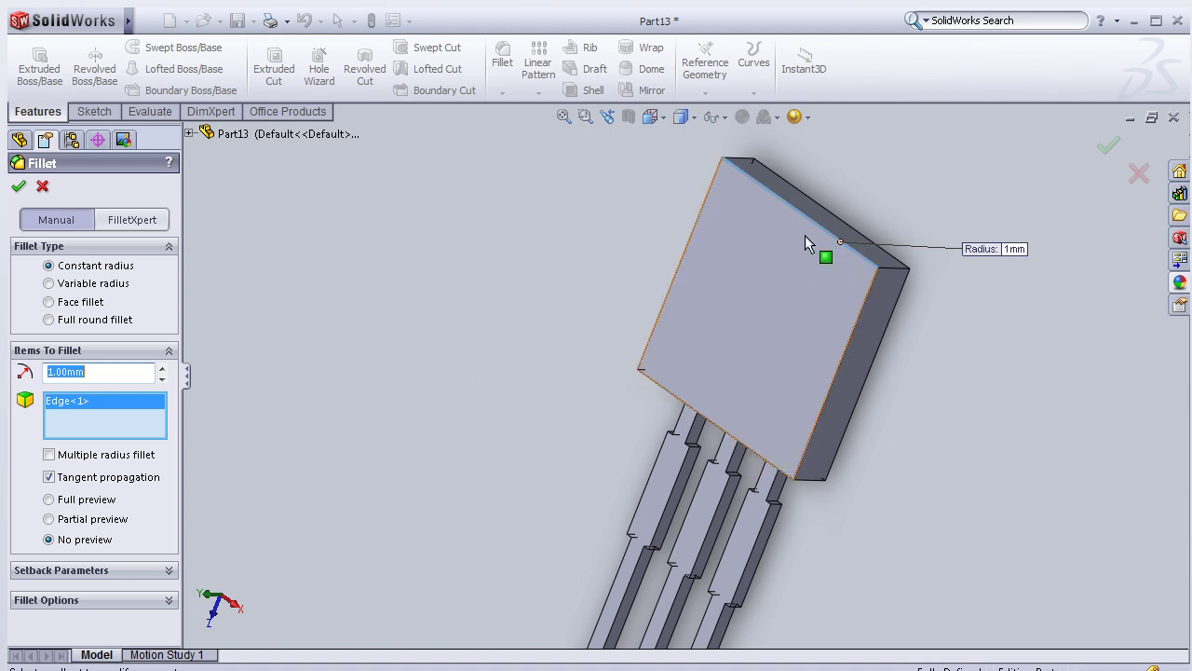
pyautogui.click(18, 186)
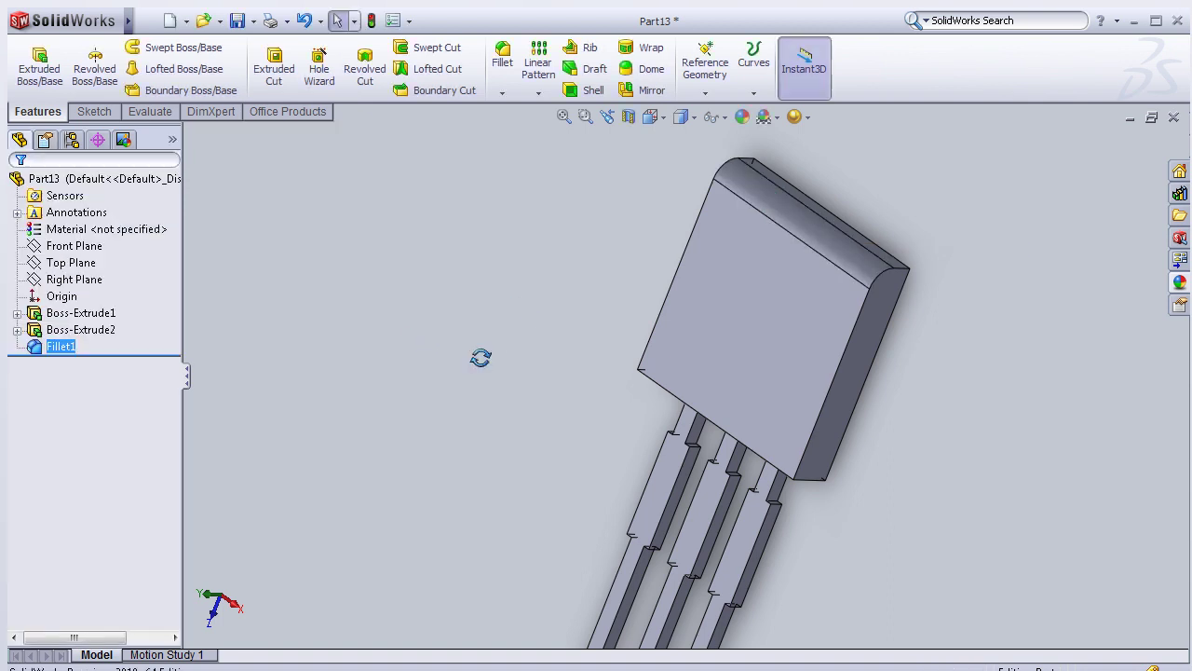
pyautogui.moveTo(542, 396)
pyautogui.mouseDown(button='middle')
pyautogui.moveTo(564, 432)
pyautogui.moveTo(558, 412)
pyautogui.mouseUp(button='middle')
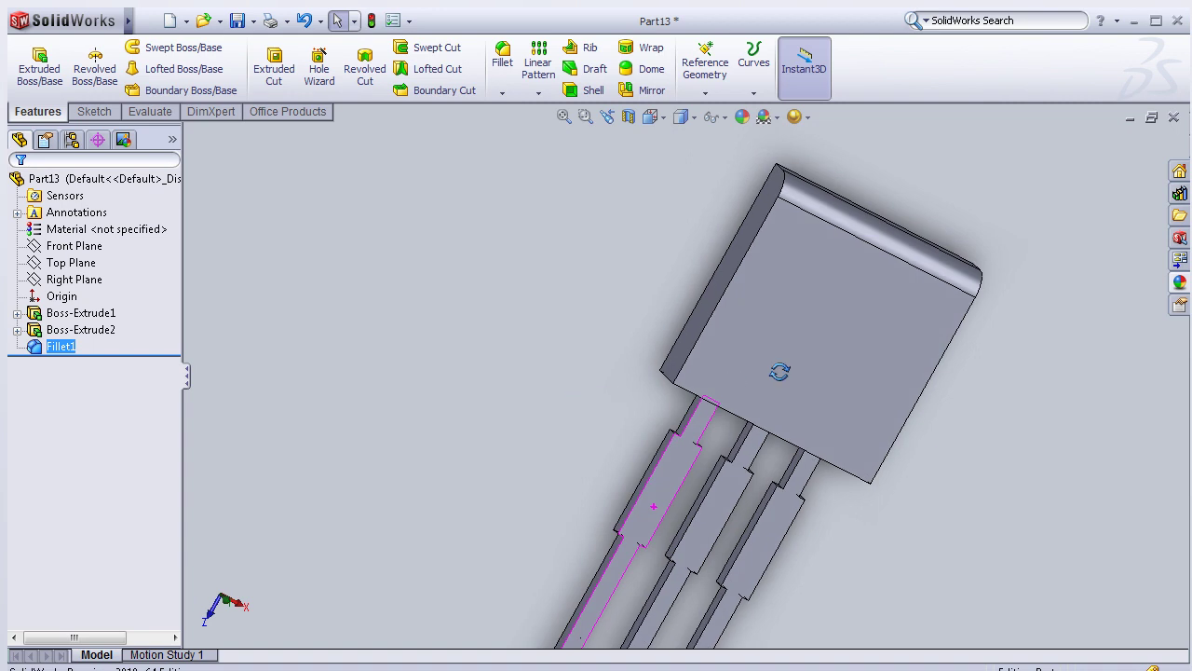
# - Start a new sketch on the tab's flat face, viewed Normal To
pyautogui.click(799, 358)
pyautogui.press('space')
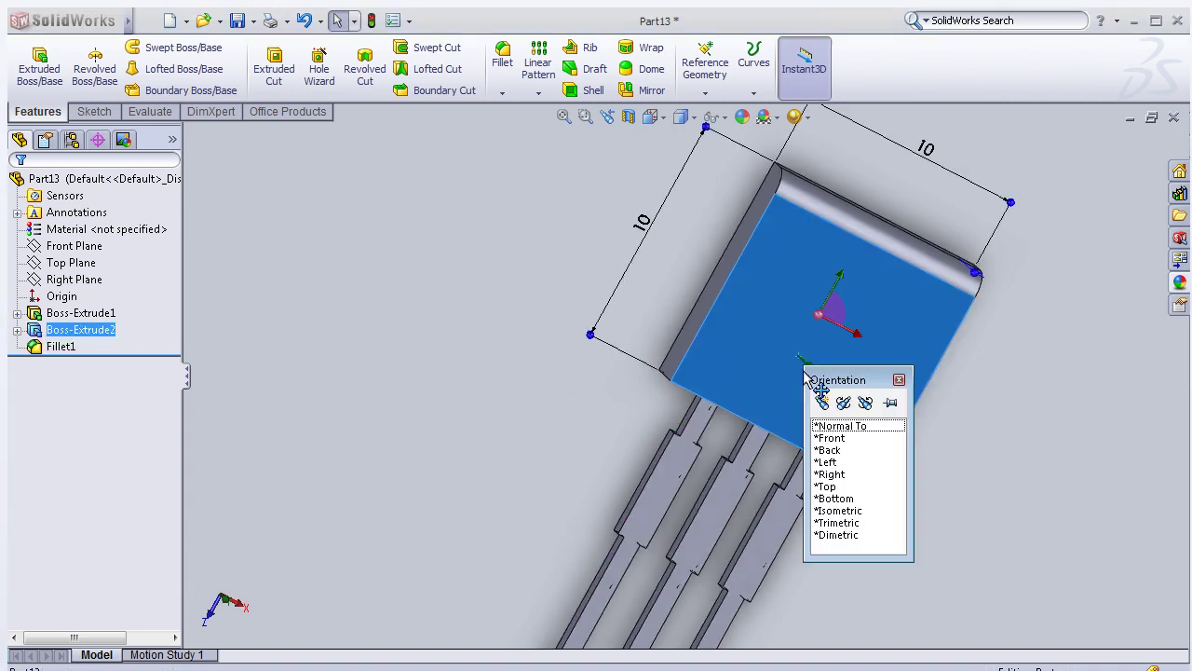
pyautogui.click(839, 427)
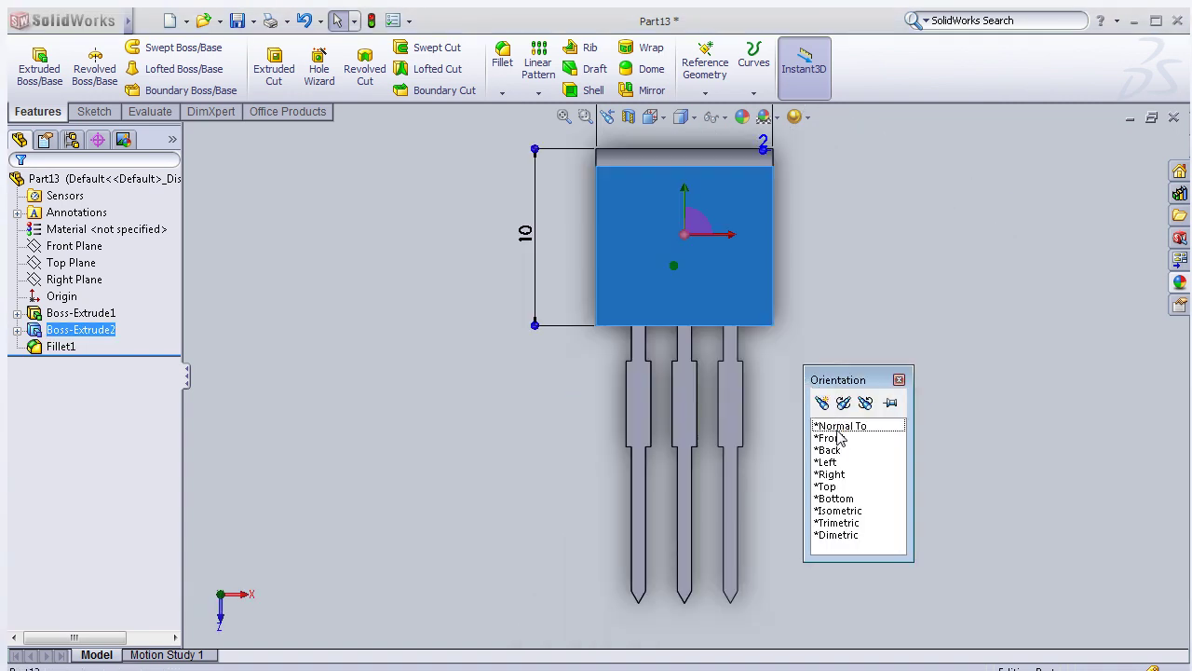
pyautogui.click(94, 111)
pyautogui.click(118, 46)
pyautogui.scroll(-1, 693, 267)
pyautogui.scroll(-1, 693, 267)
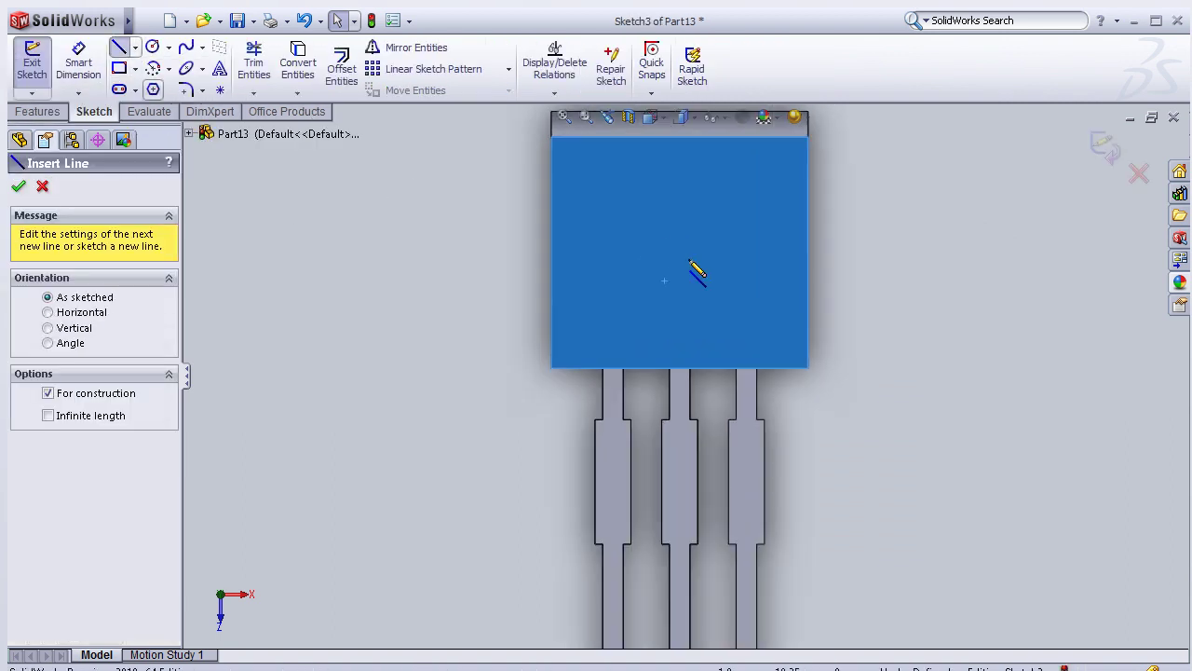
pyautogui.scroll(-1, 694, 267)
pyautogui.scroll(-2, 618, 271)
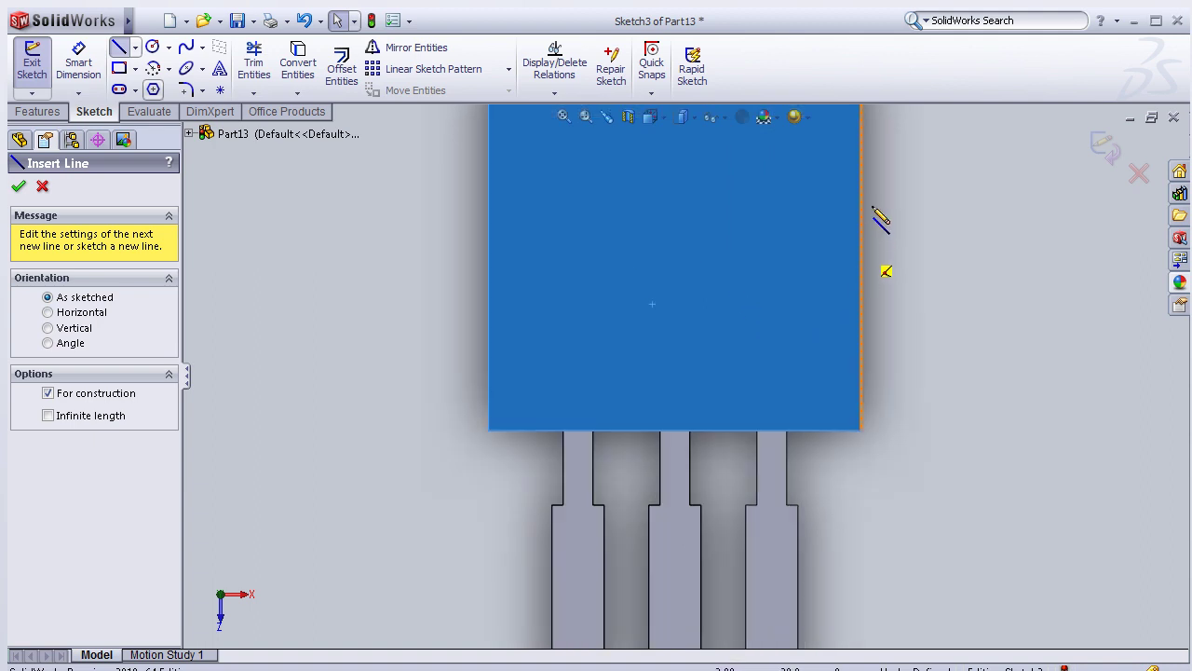
pyautogui.scroll(1, 864, 197)
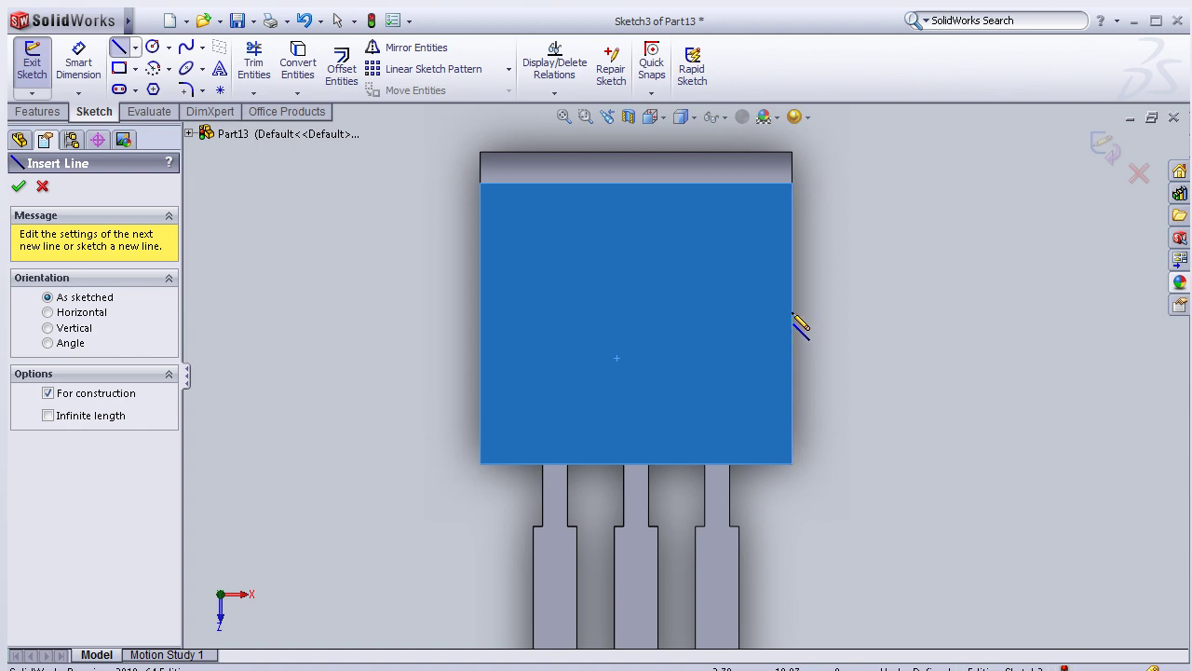
# - Draw a horizontal centerline edge to edge, dimensioned 5 mm above the bottom edge
pyautogui.press('Escape')
pyautogui.click(478, 321)
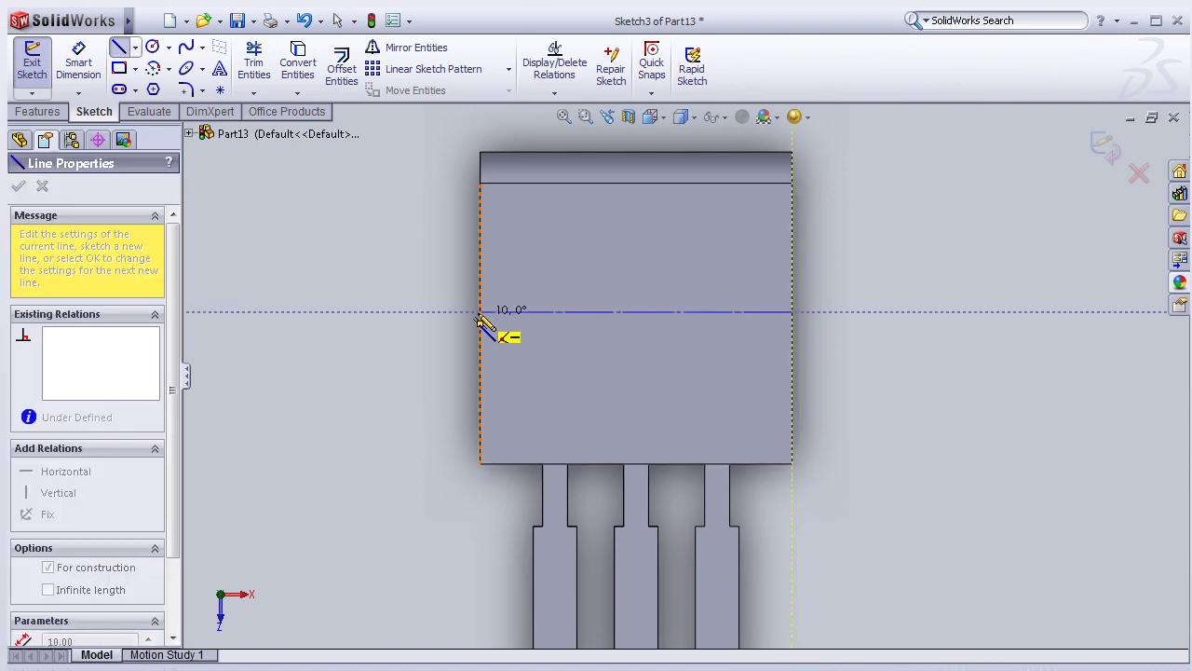
pyautogui.click(480, 312)
pyautogui.press('Escape')
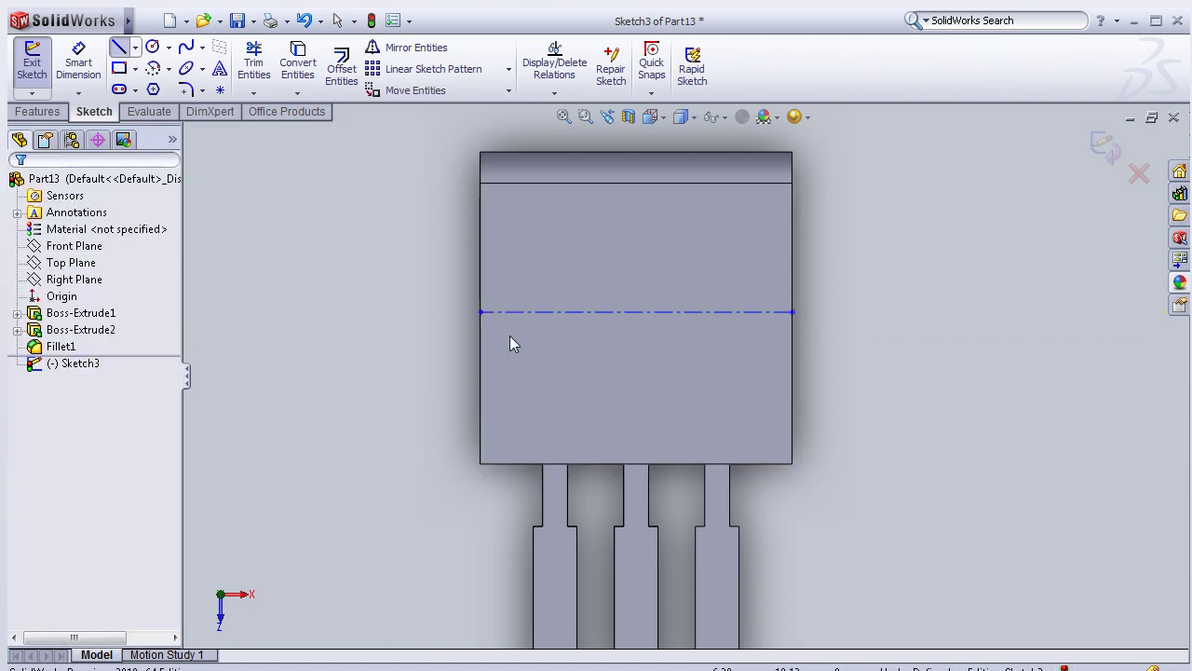
pyautogui.click(89, 79)
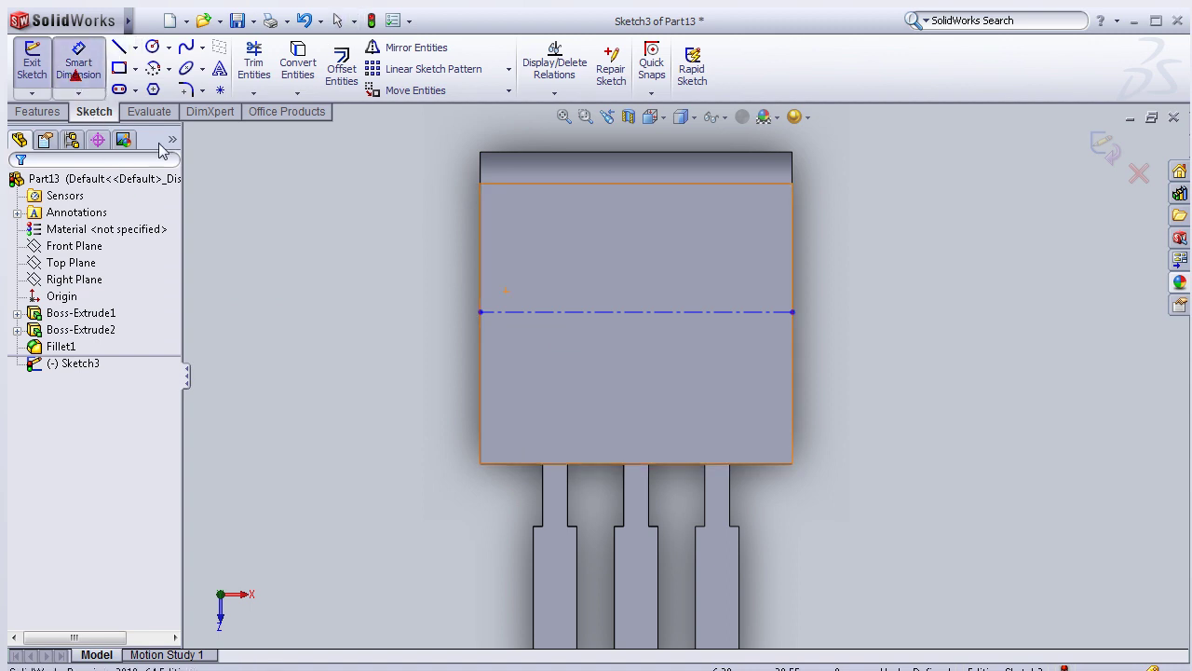
pyautogui.click(495, 313)
pyautogui.click(494, 463)
pyautogui.click(395, 463)
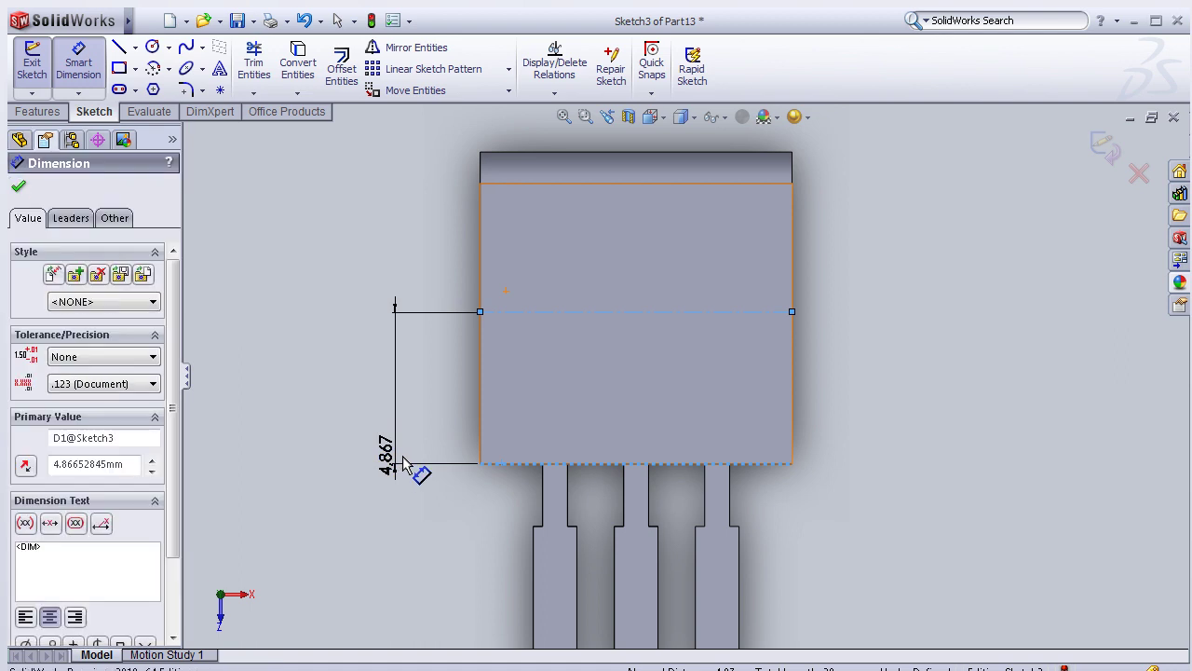
pyautogui.write('5')
pyautogui.press('Return')
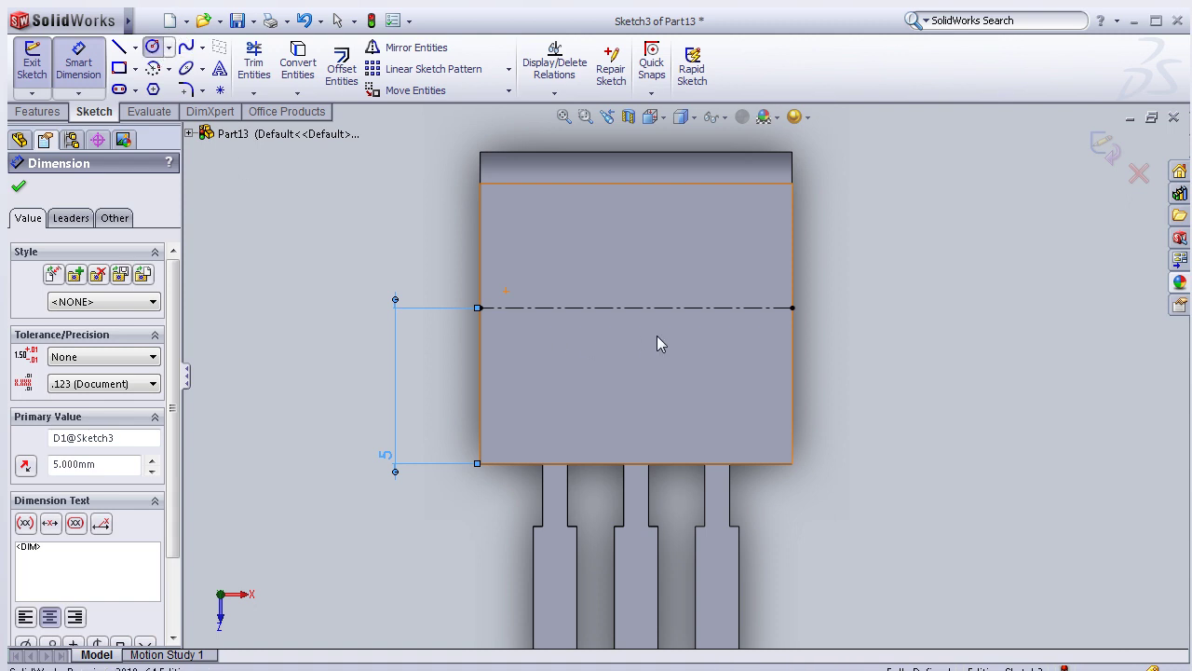
# - Draw a Ø2 mm circle on the centerline's left end
pyautogui.click(478, 308)
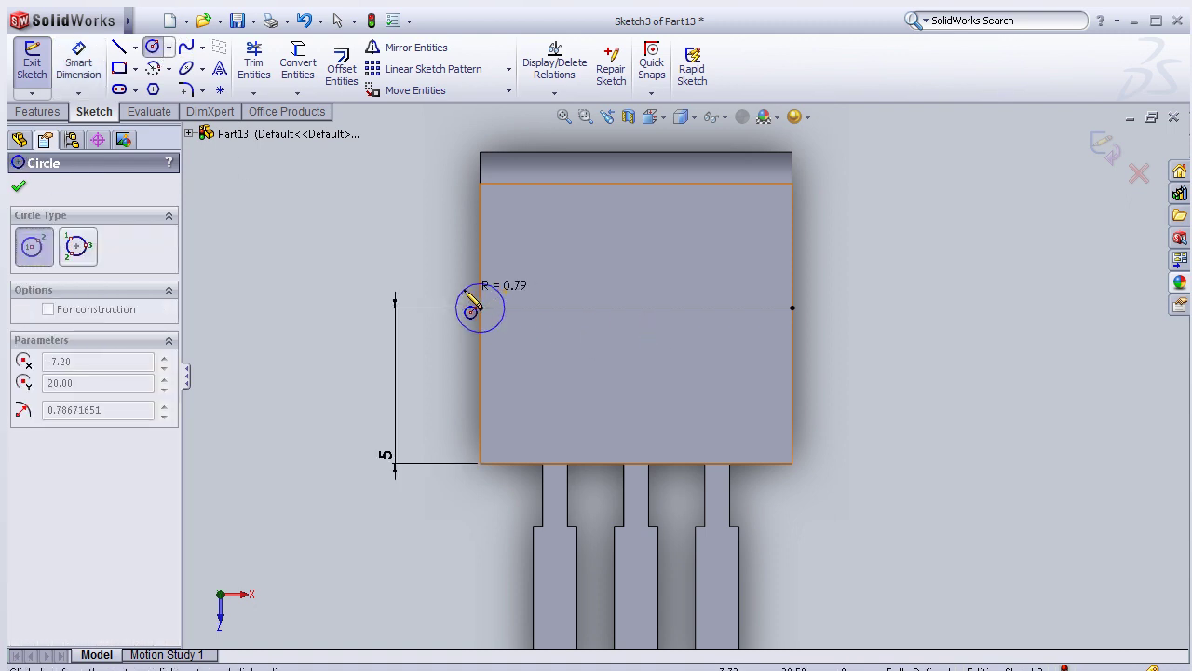
pyautogui.click(463, 291)
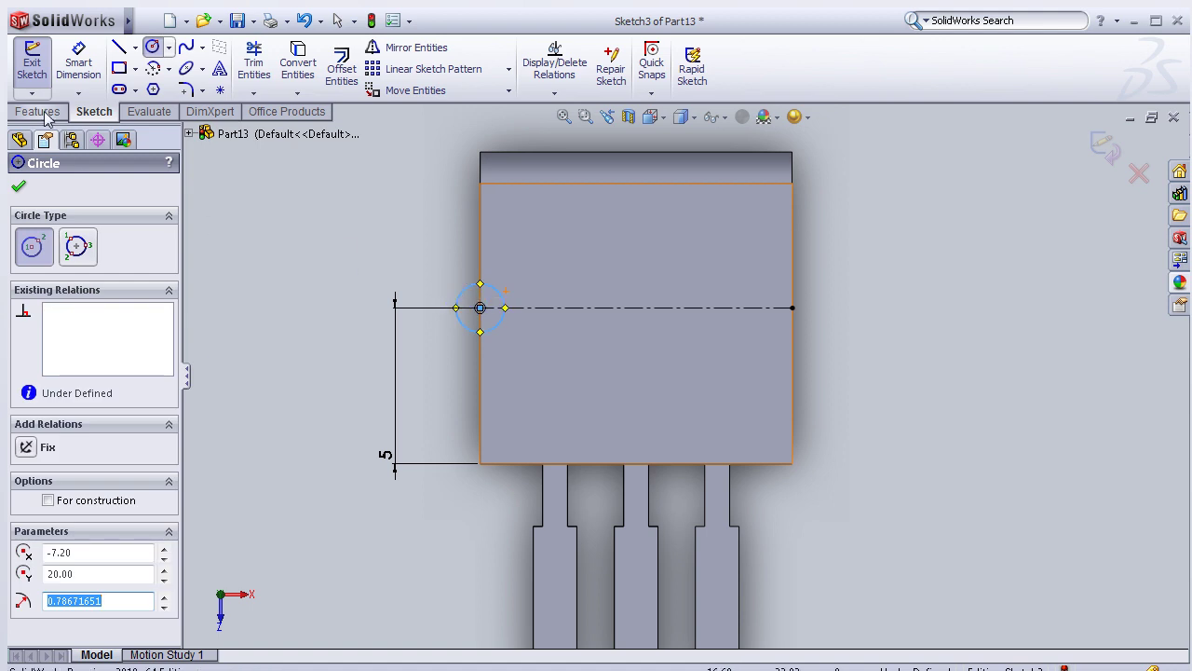
pyautogui.click(78, 65)
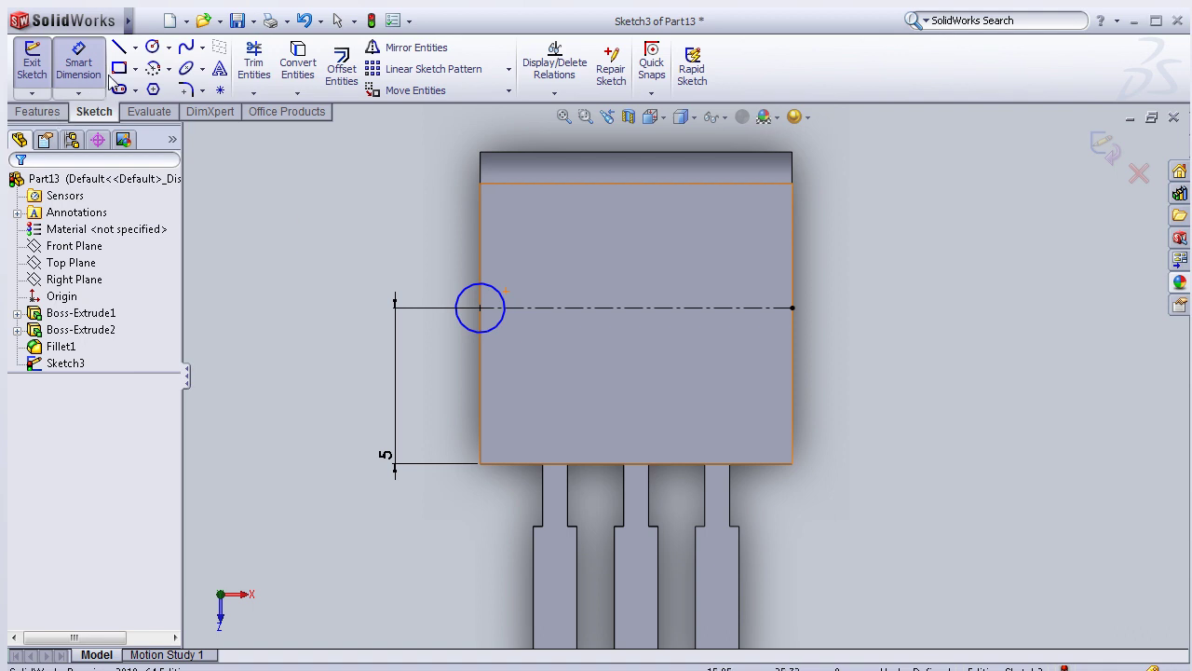
pyautogui.click(467, 336)
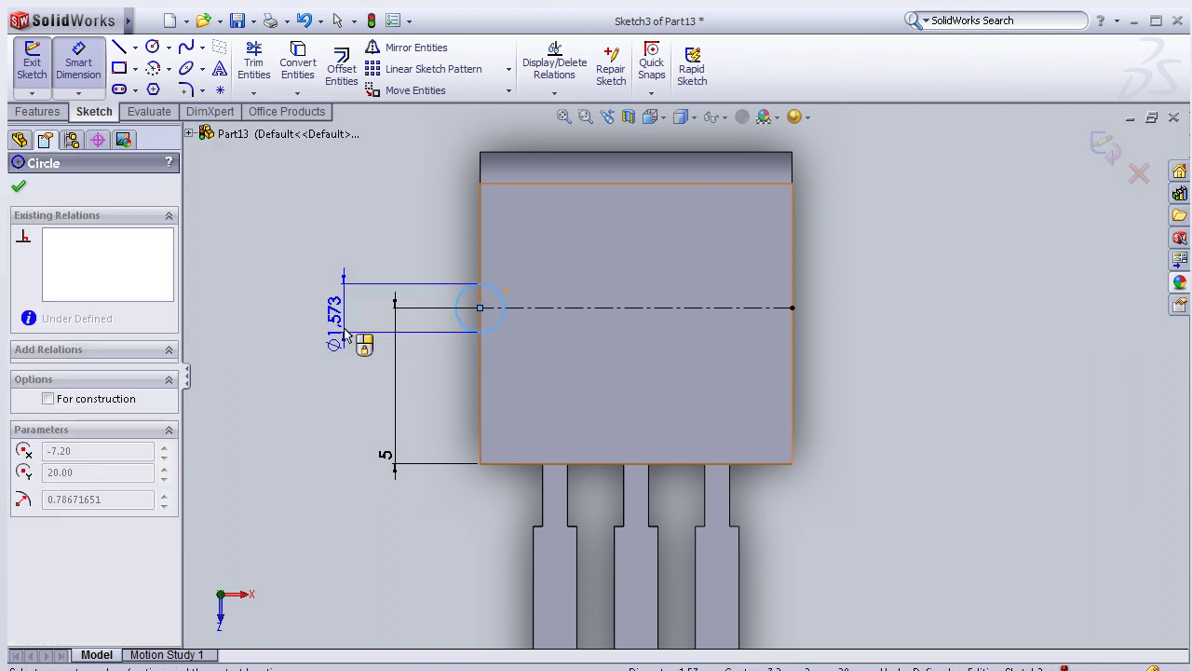
pyautogui.click(345, 335)
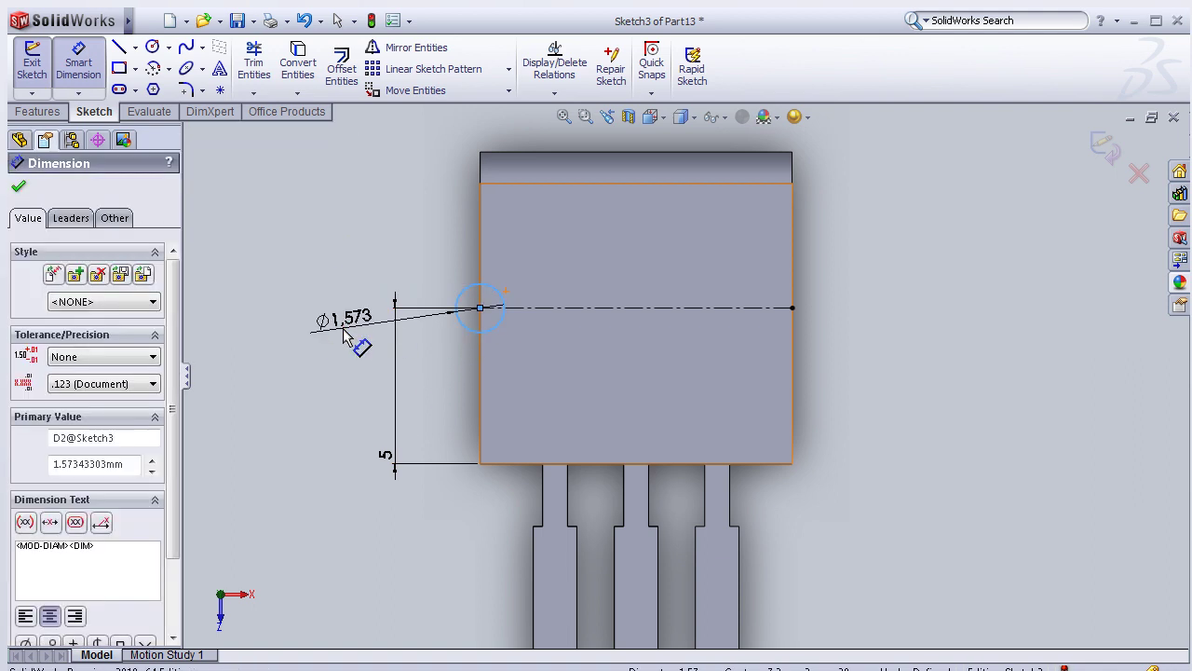
pyautogui.write('2')
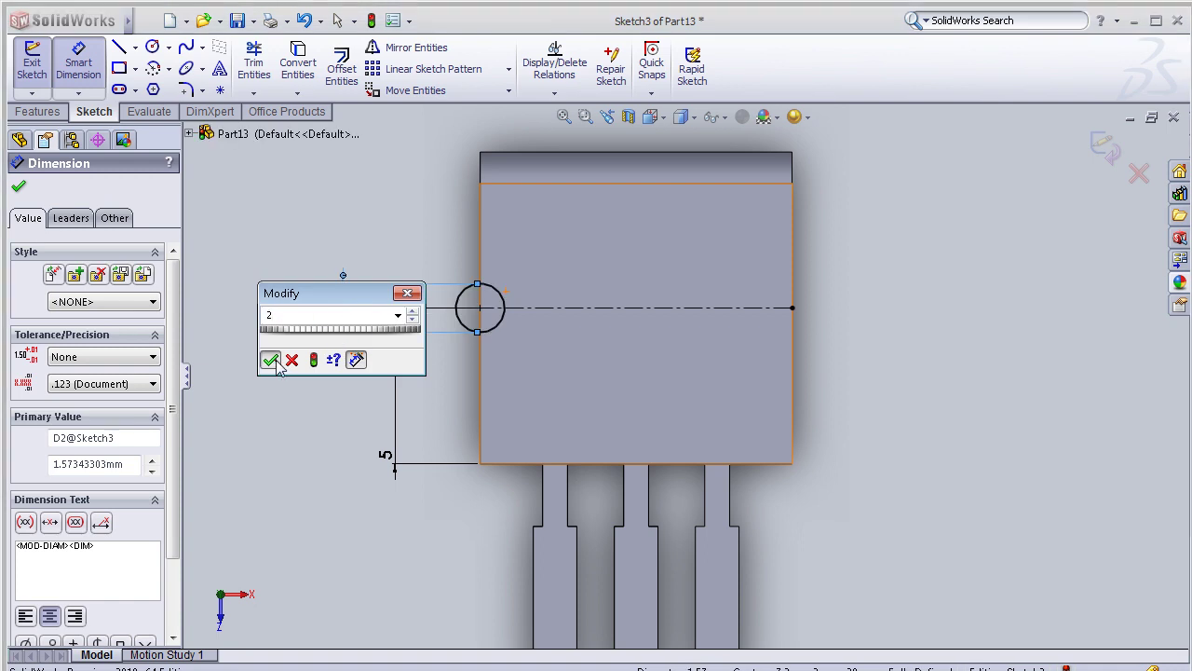
pyautogui.click(271, 360)
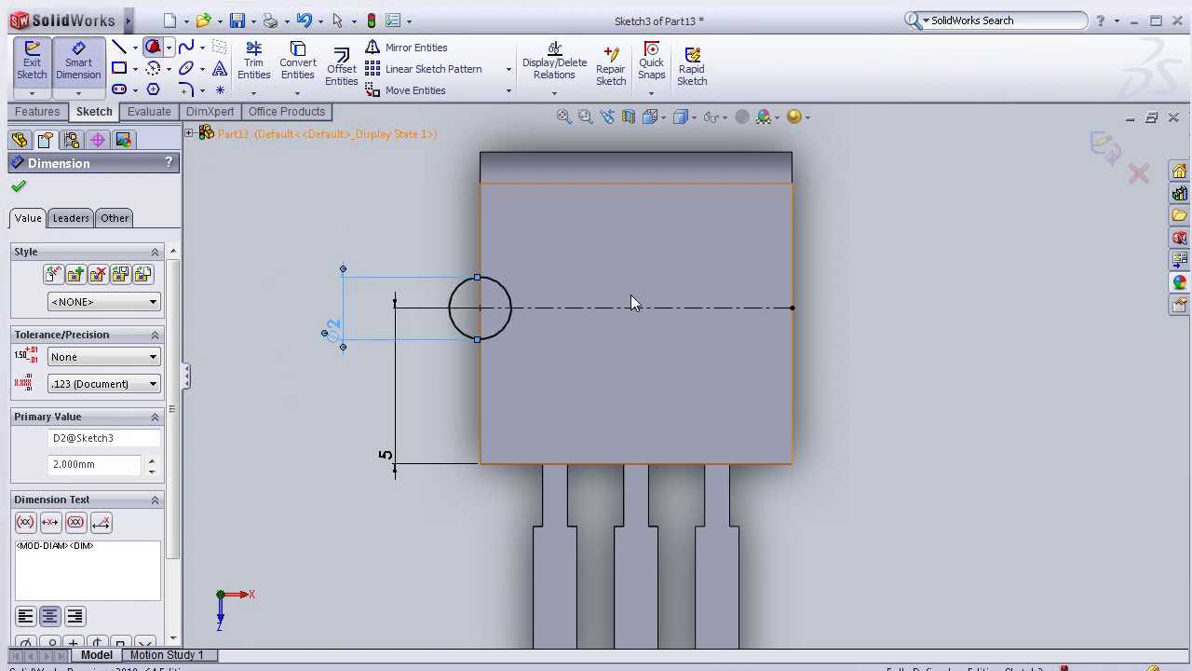
# - Draw a Ø2 mm circle on the centerline's right end
pyautogui.click(152, 47)
pyautogui.click(791, 307)
pyautogui.click(836, 307)
pyautogui.click(78, 62)
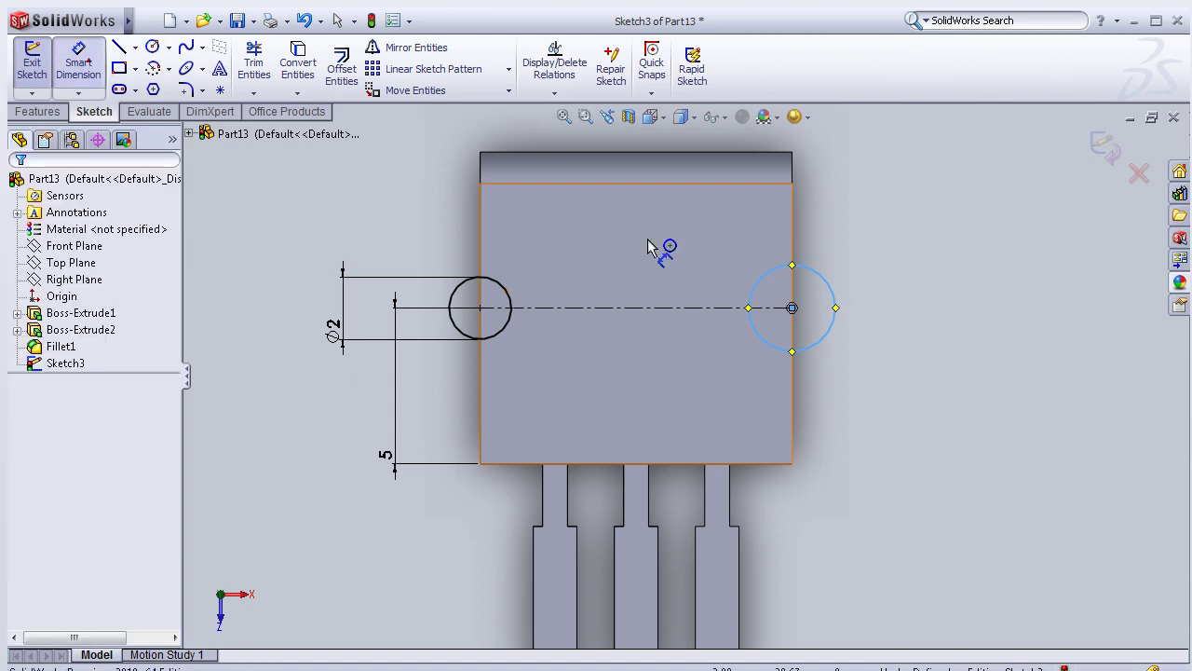
pyautogui.click(834, 300)
pyautogui.click(908, 306)
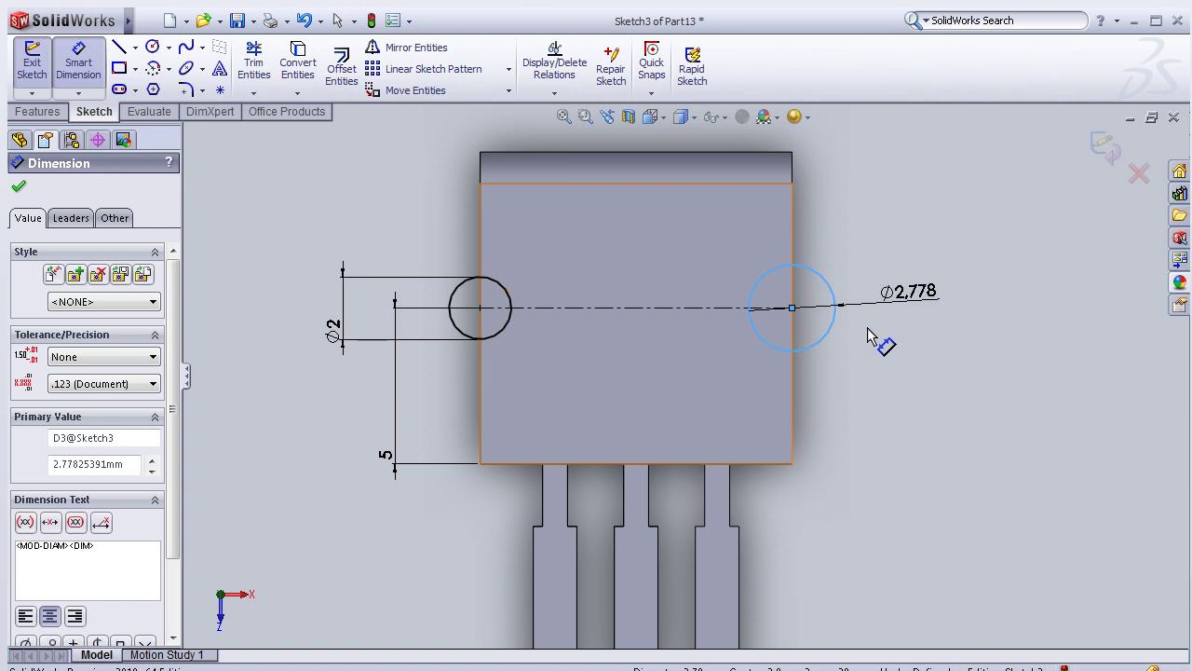
pyautogui.write('2')
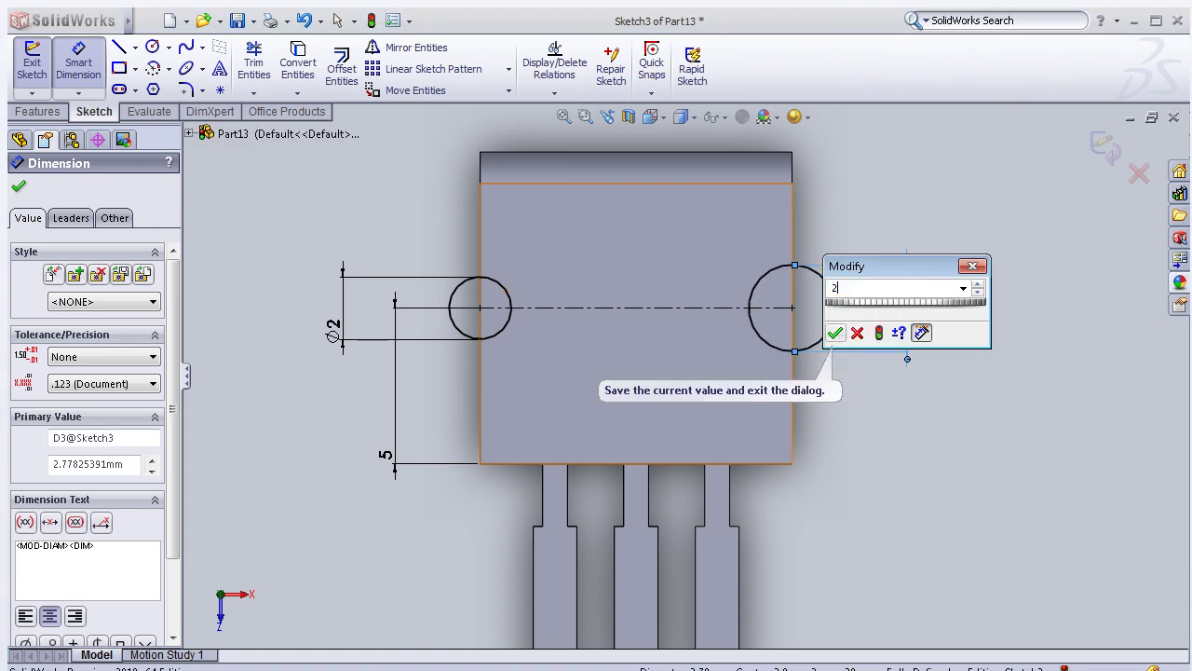
pyautogui.click(836, 334)
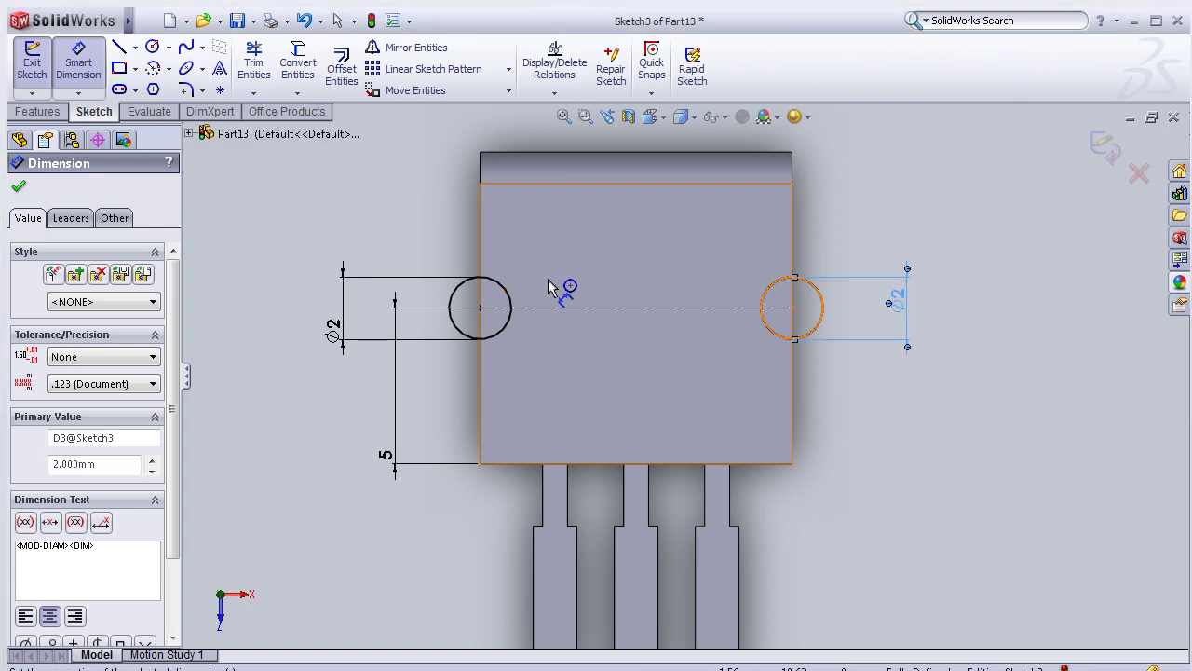
# - Cut the two Ø2 mm circles 2 mm deep as Cut-Extrude1, notching both tab side edges
pyautogui.click(42, 111)
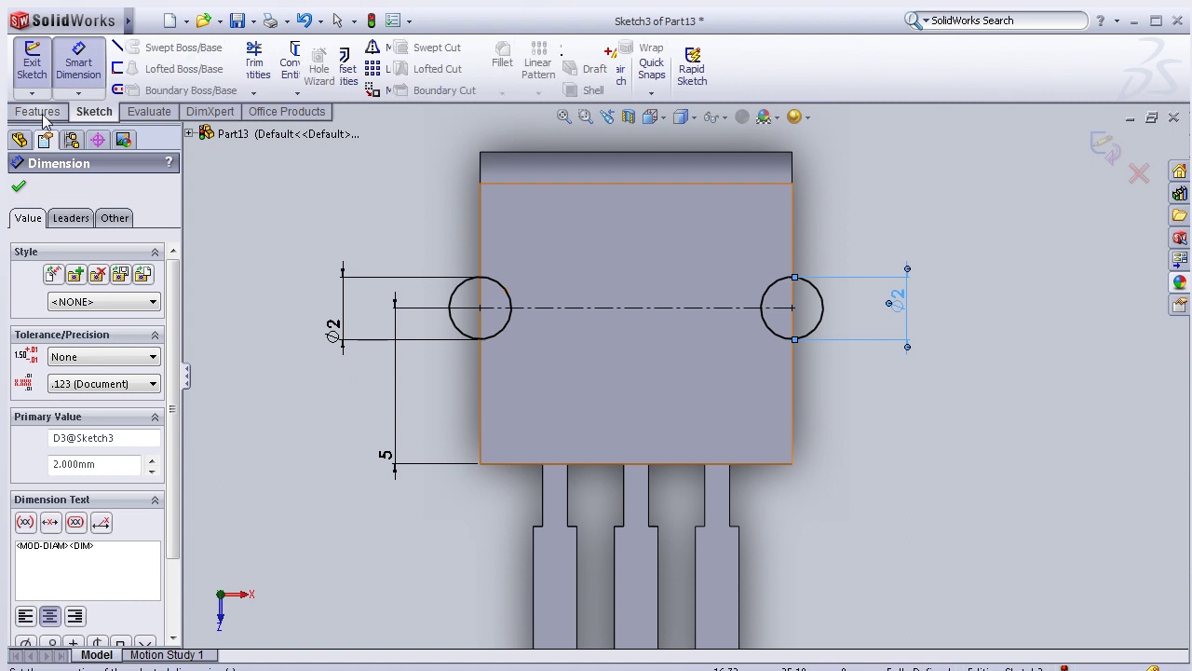
pyautogui.click(274, 67)
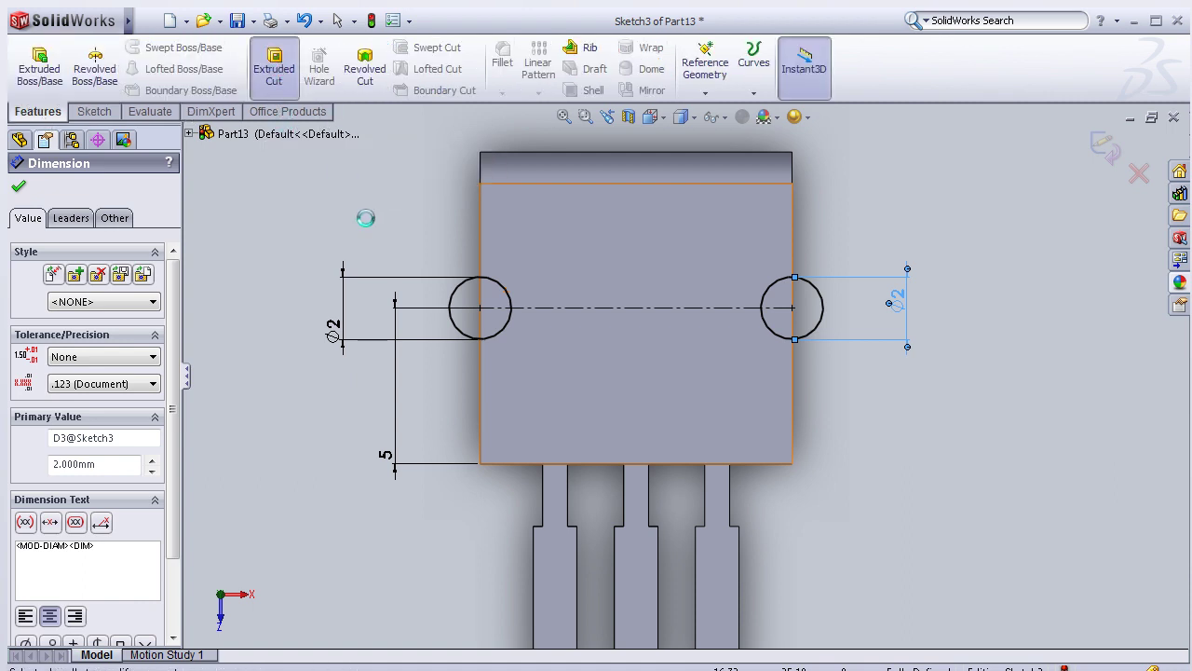
pyautogui.moveTo(415, 262)
pyautogui.mouseDown(button='middle')
pyautogui.moveTo(423, 276)
pyautogui.moveTo(417, 265)
pyautogui.mouseUp(button='middle')
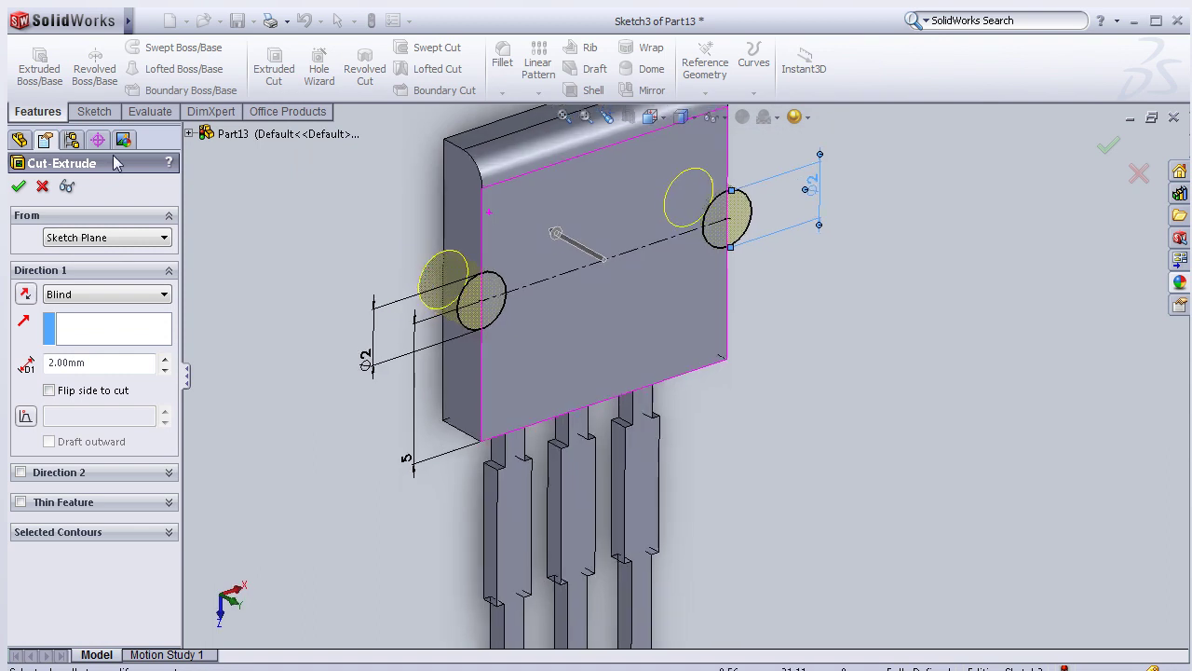
pyautogui.click(21, 186)
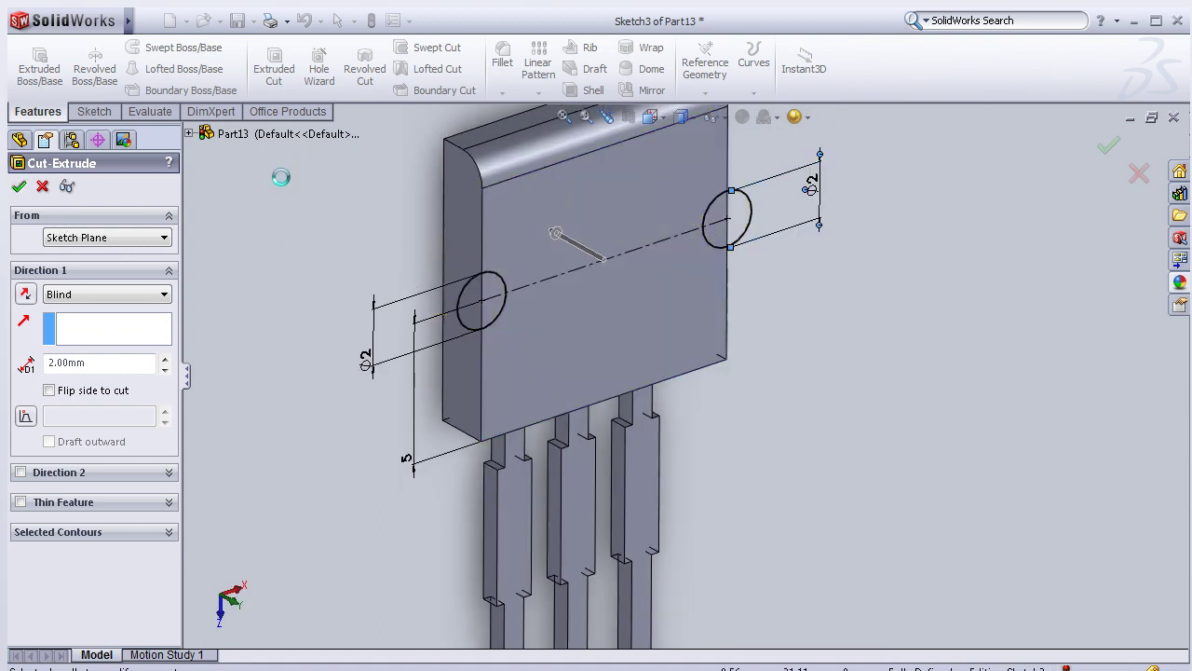
pyautogui.moveTo(801, 296)
pyautogui.mouseDown(button='middle')
pyautogui.moveTo(748, 396)
pyautogui.moveTo(667, 337)
pyautogui.moveTo(614, 348)
pyautogui.moveTo(605, 418)
pyautogui.moveTo(652, 311)
pyautogui.moveTo(706, 338)
pyautogui.moveTo(572, 307)
pyautogui.moveTo(564, 346)
pyautogui.moveTo(689, 410)
pyautogui.moveTo(886, 325)
pyautogui.moveTo(838, 316)
pyautogui.moveTo(580, 341)
pyautogui.mouseUp(button='middle')
pyautogui.click(831, 317)
pyautogui.press('f')
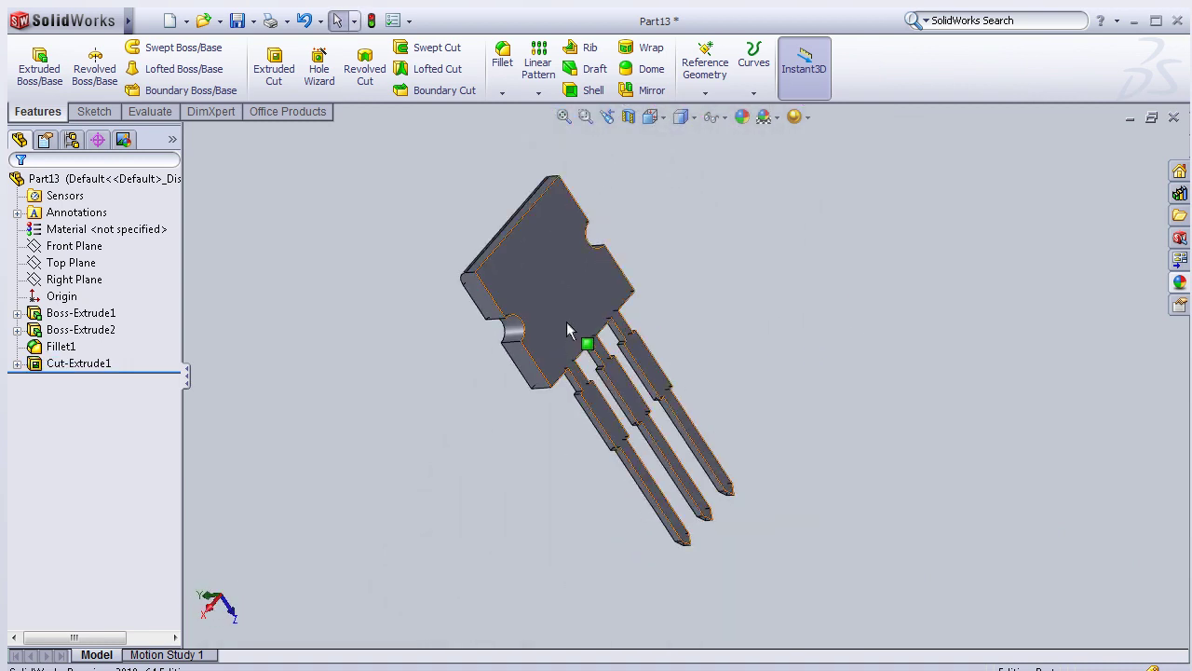
# - Start a new sketch on the tab's face and view it face-on
pyautogui.click(580, 341)
pyautogui.click(654, 268)
pyautogui.press('space')
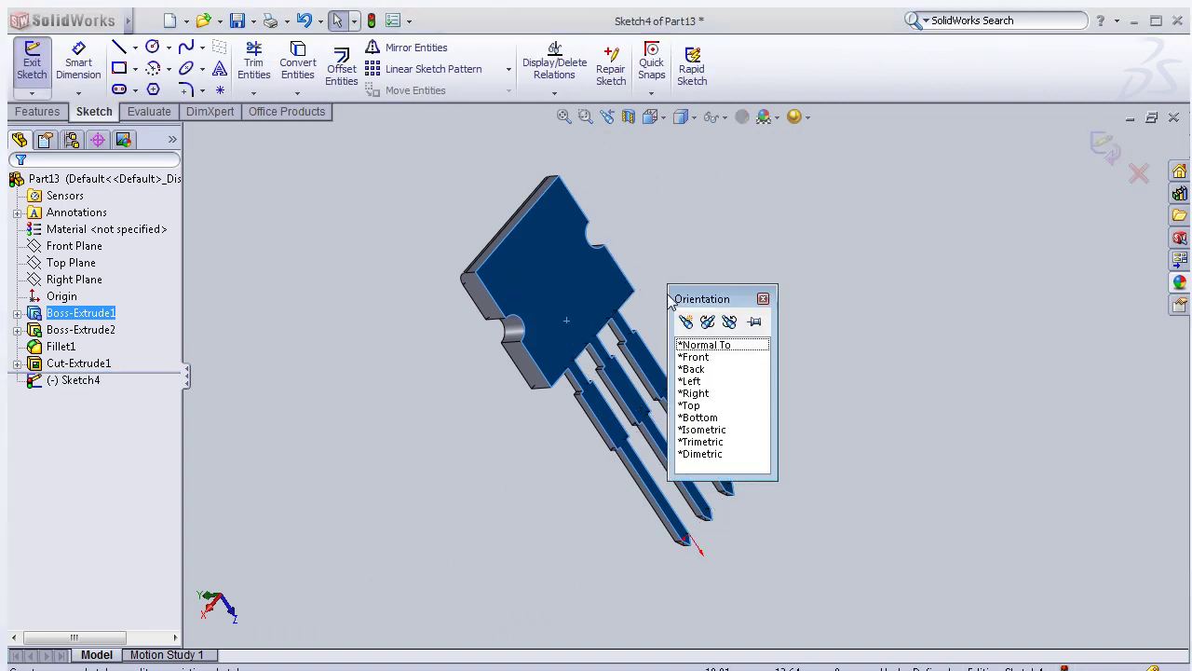
pyautogui.click(712, 344)
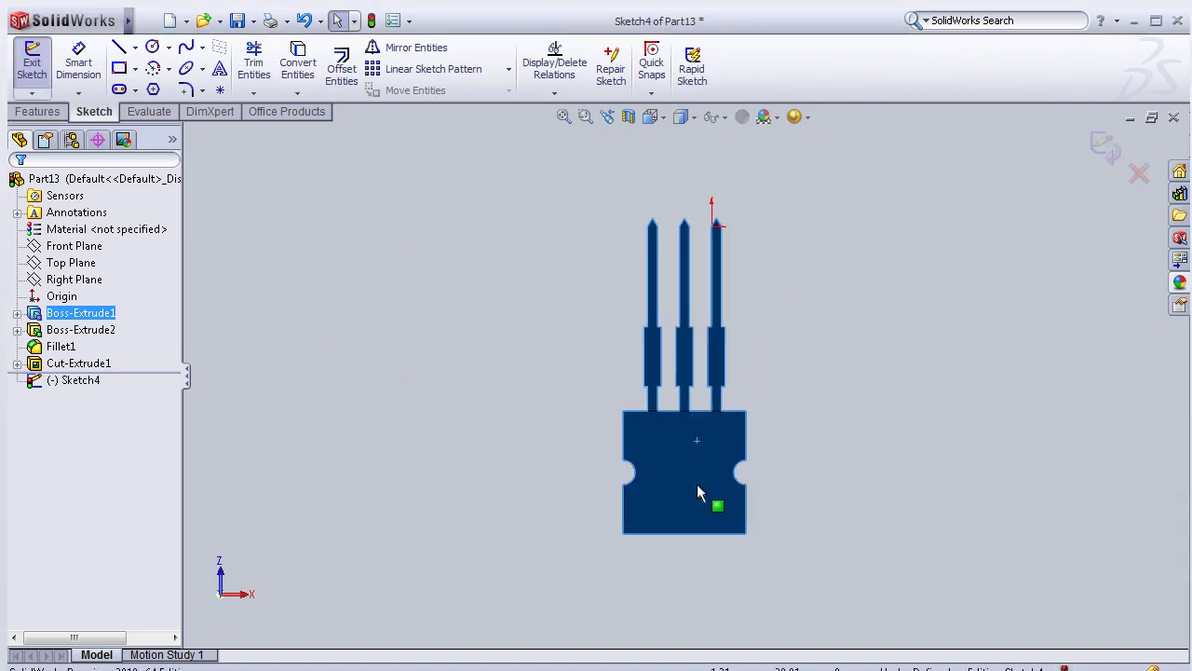
pyautogui.scroll(-2, 688, 527)
pyautogui.press('space')
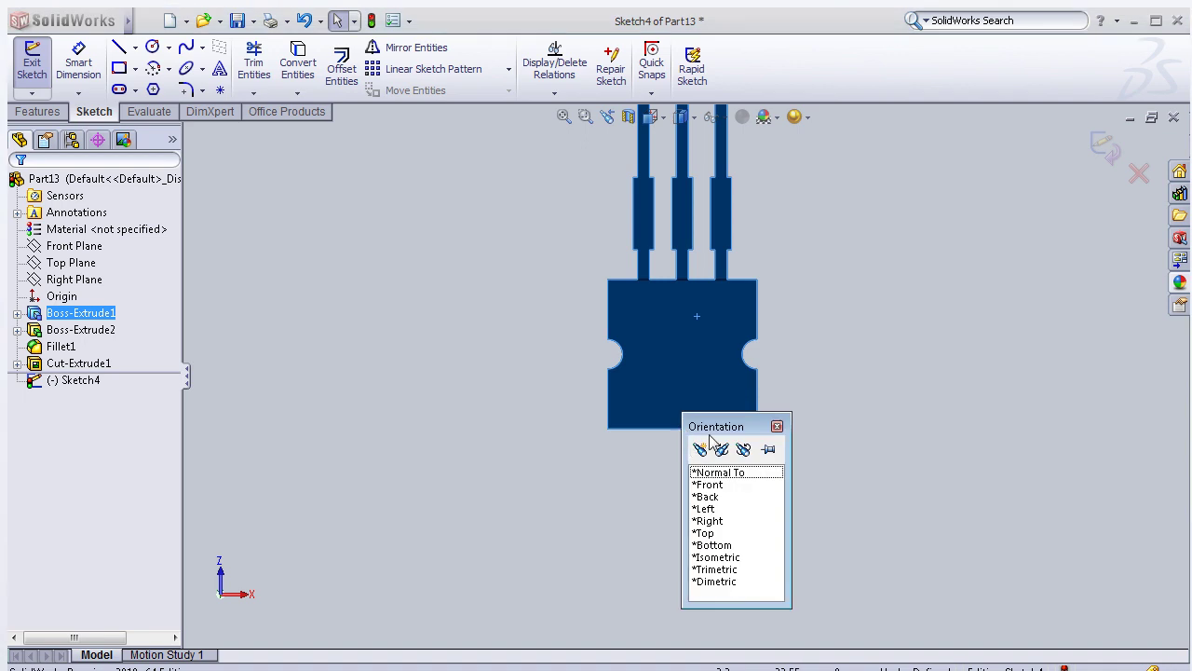
pyautogui.click(717, 473)
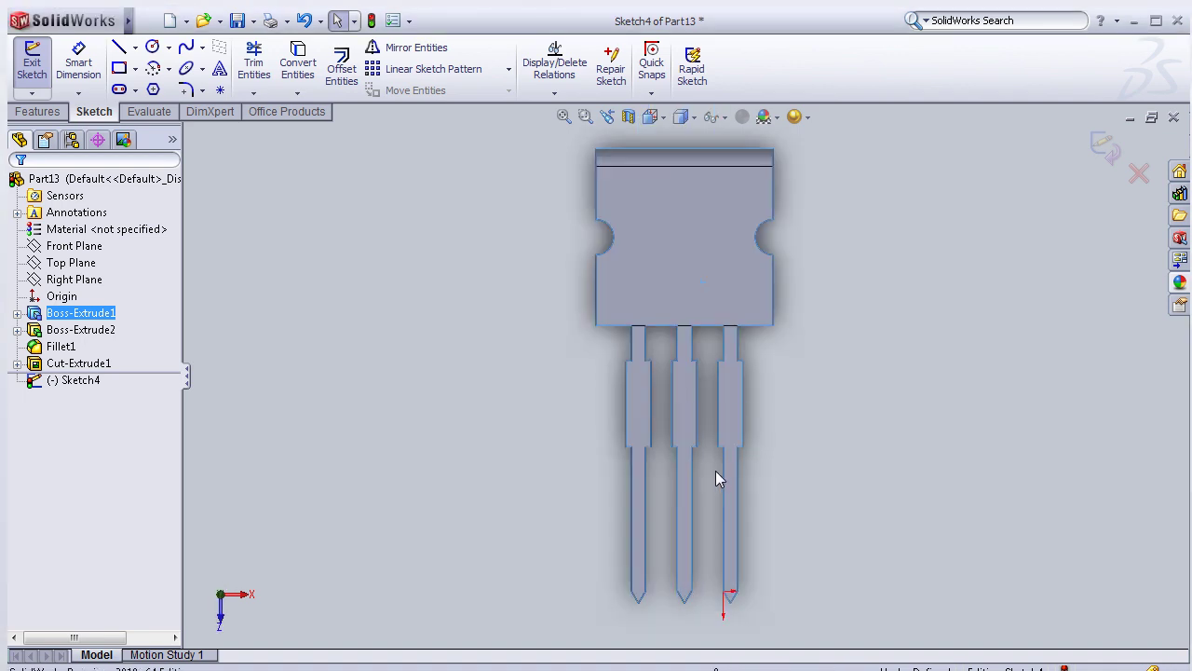
pyautogui.press('space')
pyautogui.click(749, 533)
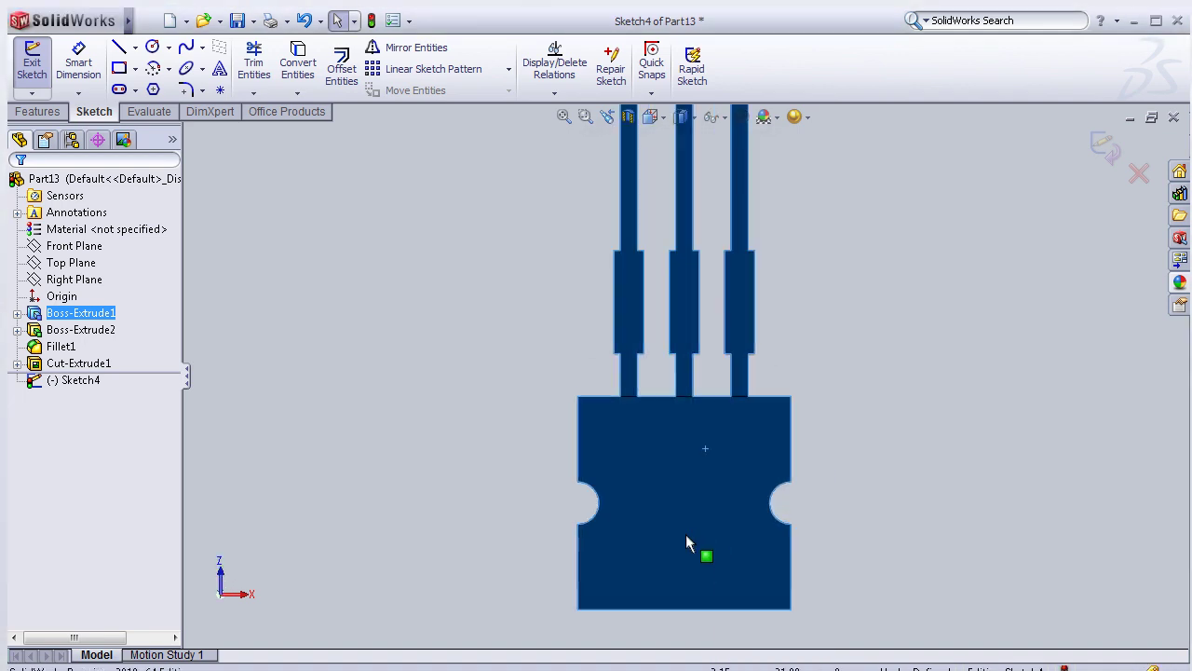
pyautogui.scroll(-2, 667, 536)
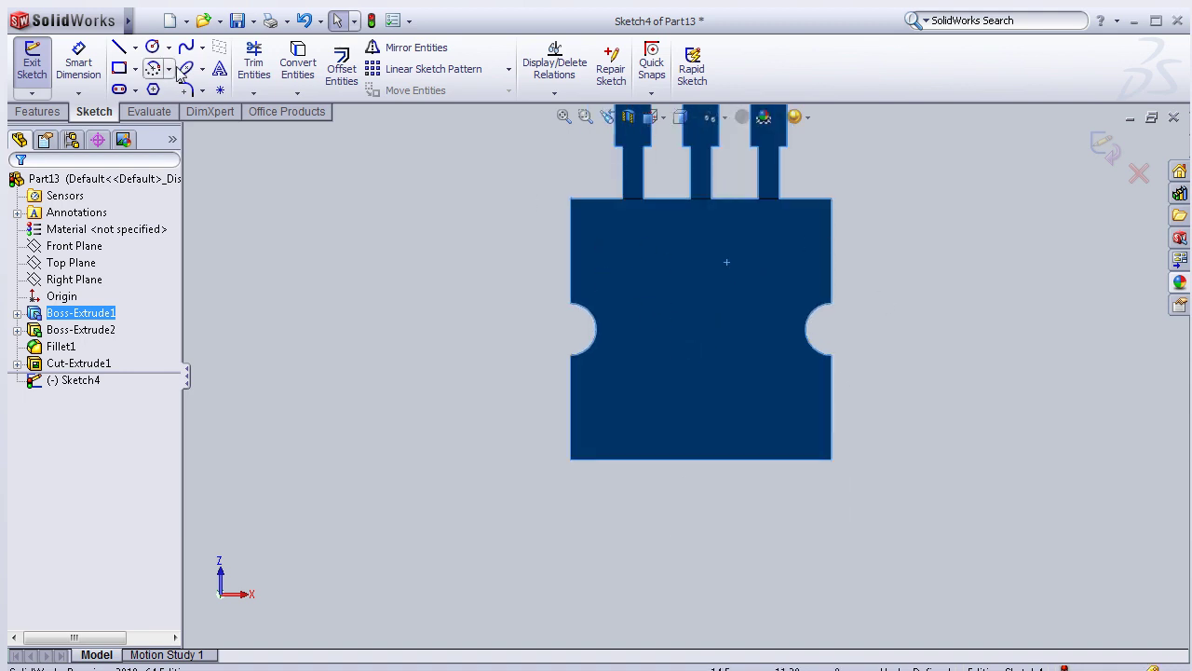
# - Draw a corner rectangle over the body, its right side collinear with the body edge
pyautogui.click(121, 69)
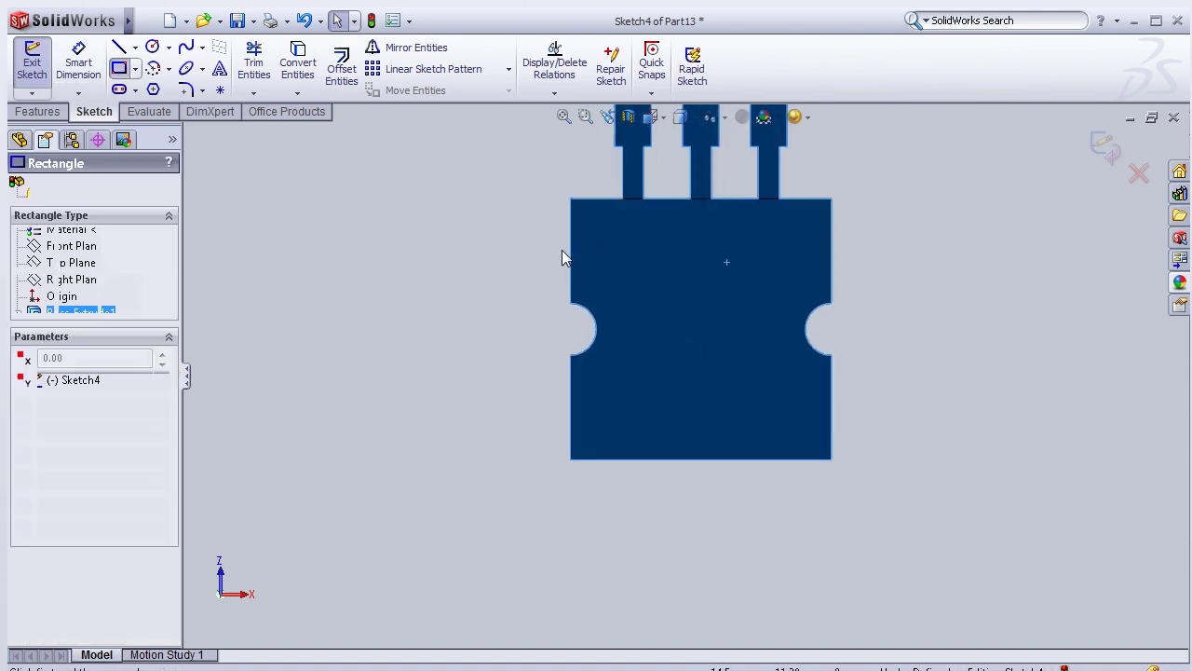
pyautogui.click(570, 198)
pyautogui.scroll(2, 791, 522)
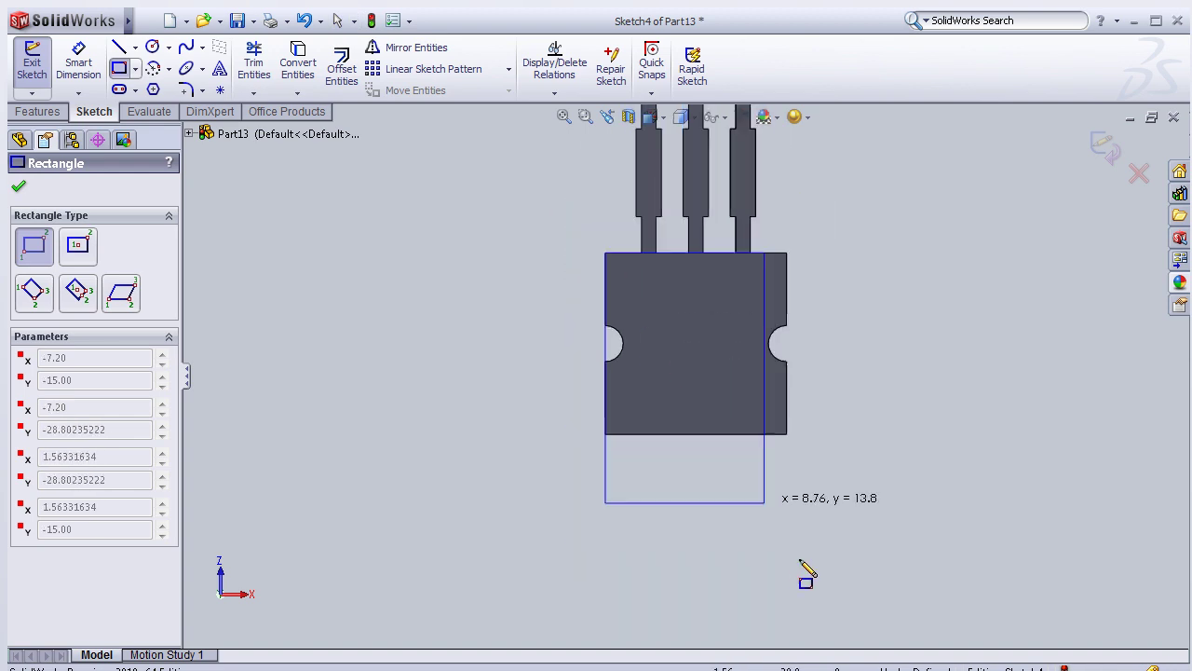
pyautogui.scroll(-2, 806, 549)
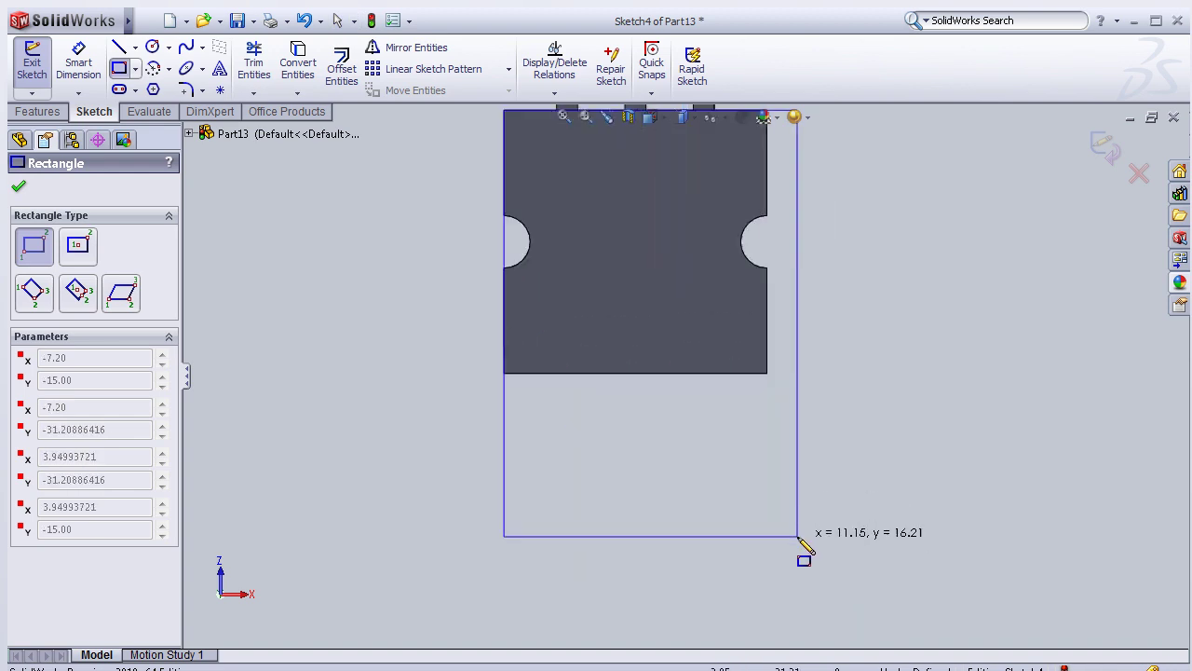
pyautogui.click(759, 603)
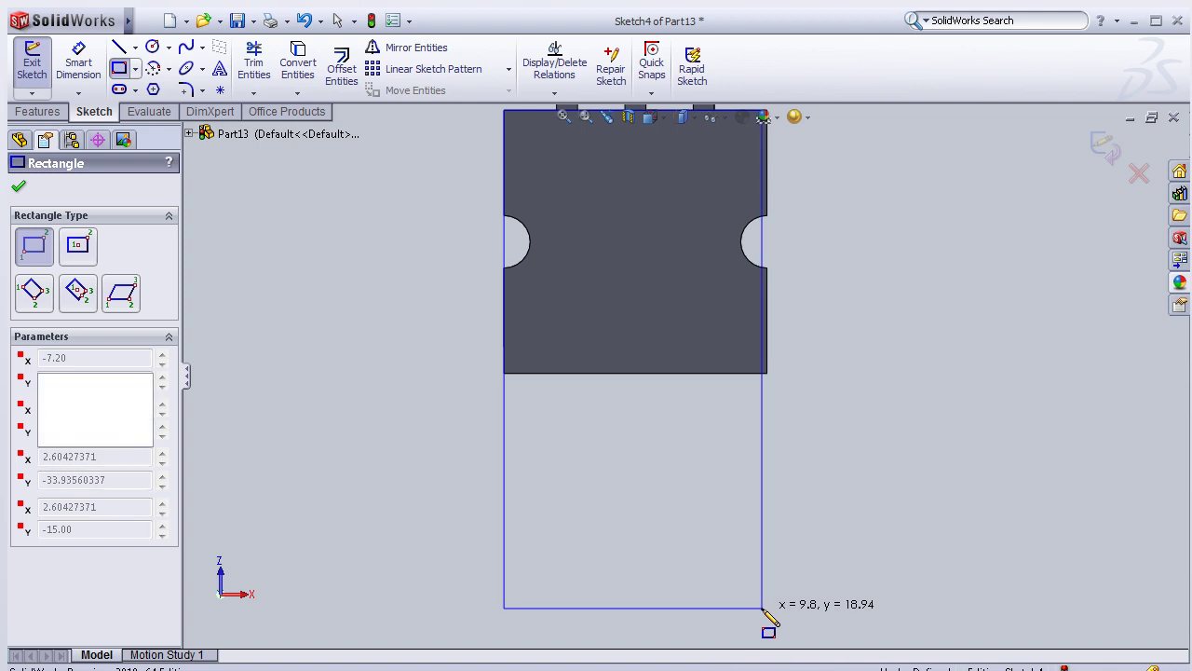
pyautogui.scroll(-2, 791, 453)
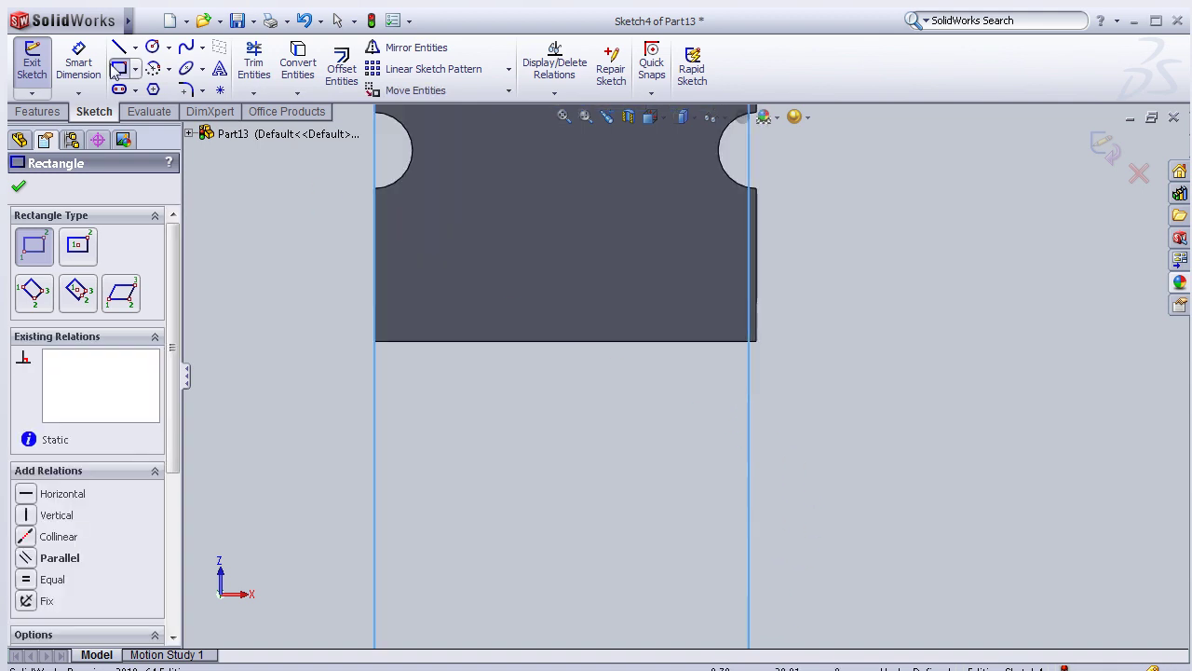
pyautogui.press('Escape')
pyautogui.click(750, 441)
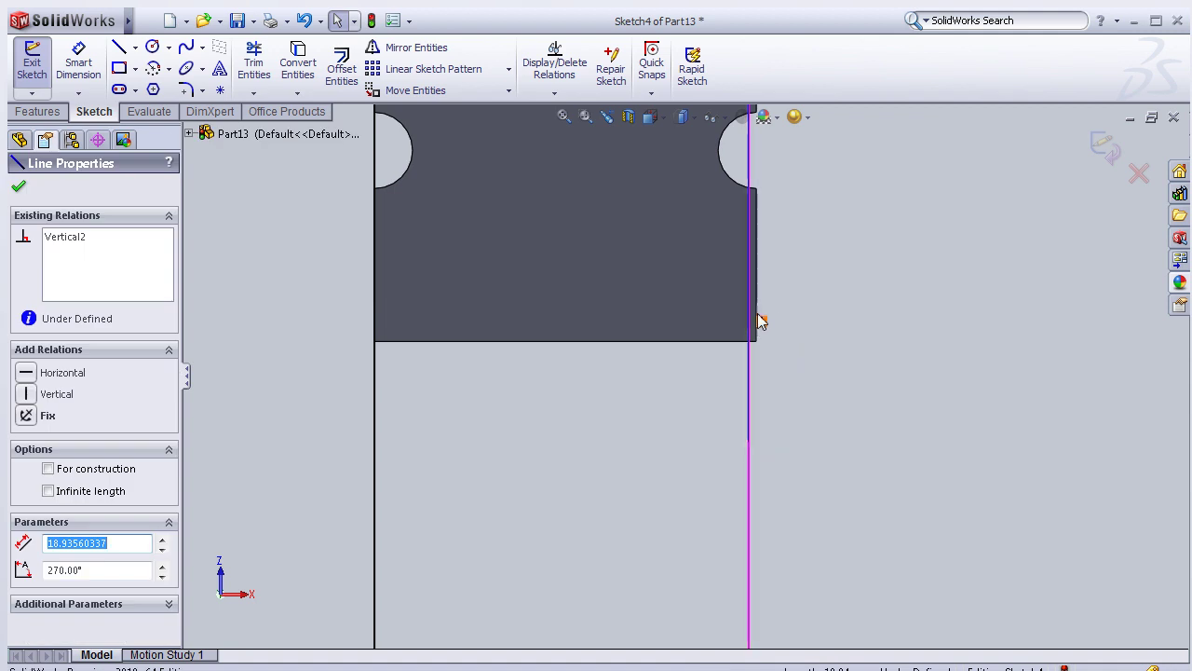
pyautogui.keyDown('ctrl'); pyautogui.click(757, 316); pyautogui.keyUp('ctrl')
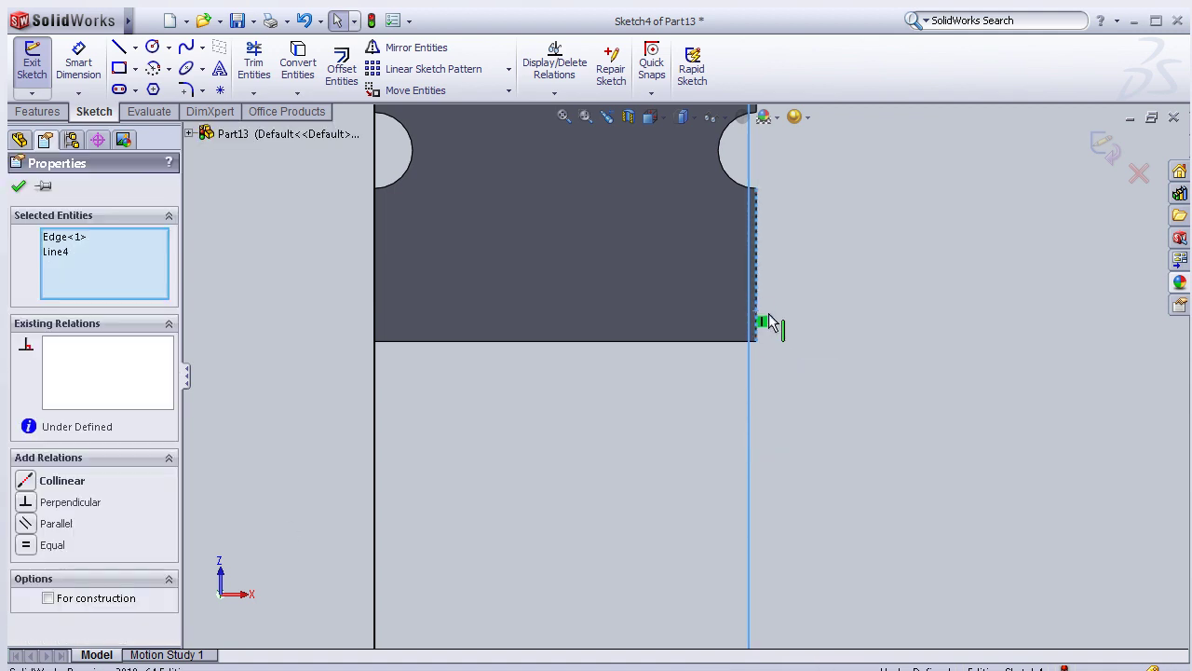
pyautogui.click(61, 480)
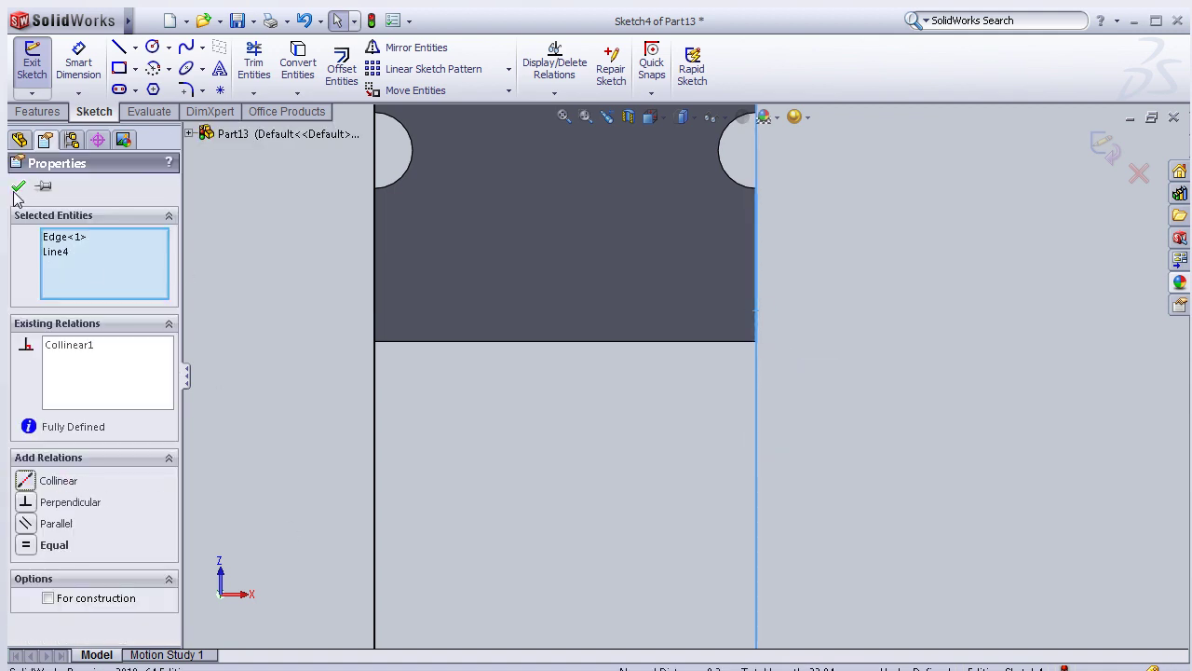
pyautogui.click(17, 188)
# - Dimension the rectangle's right side to a height of 17 mm
pyautogui.click(78, 61)
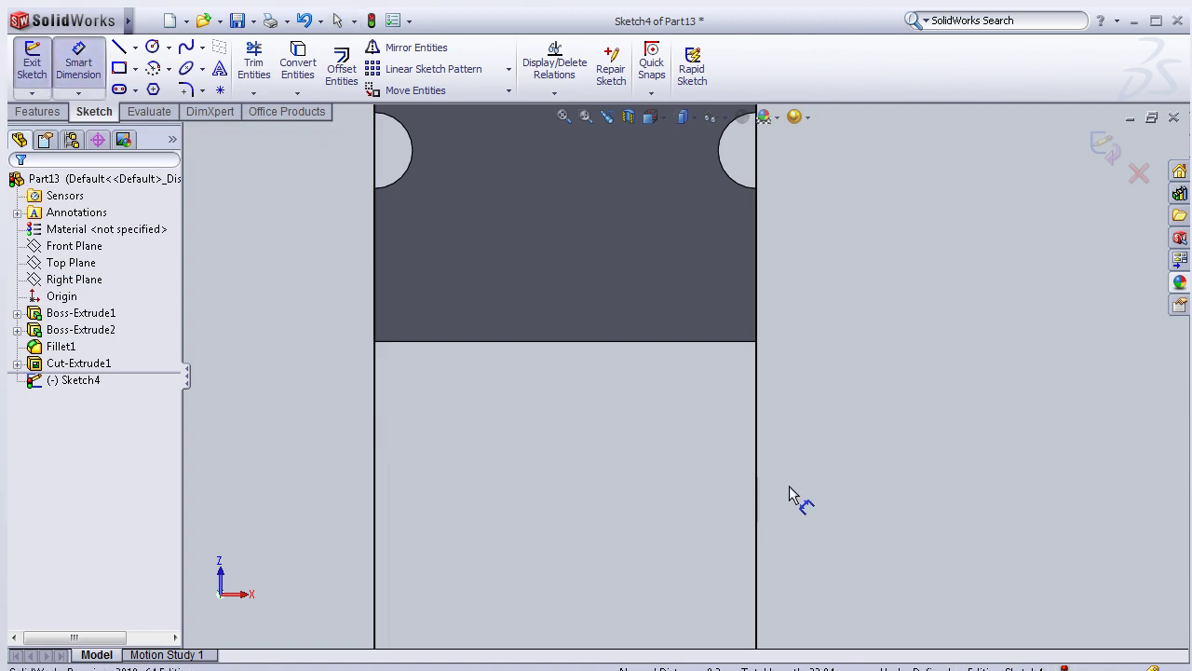
pyautogui.click(760, 488)
pyautogui.press('f')
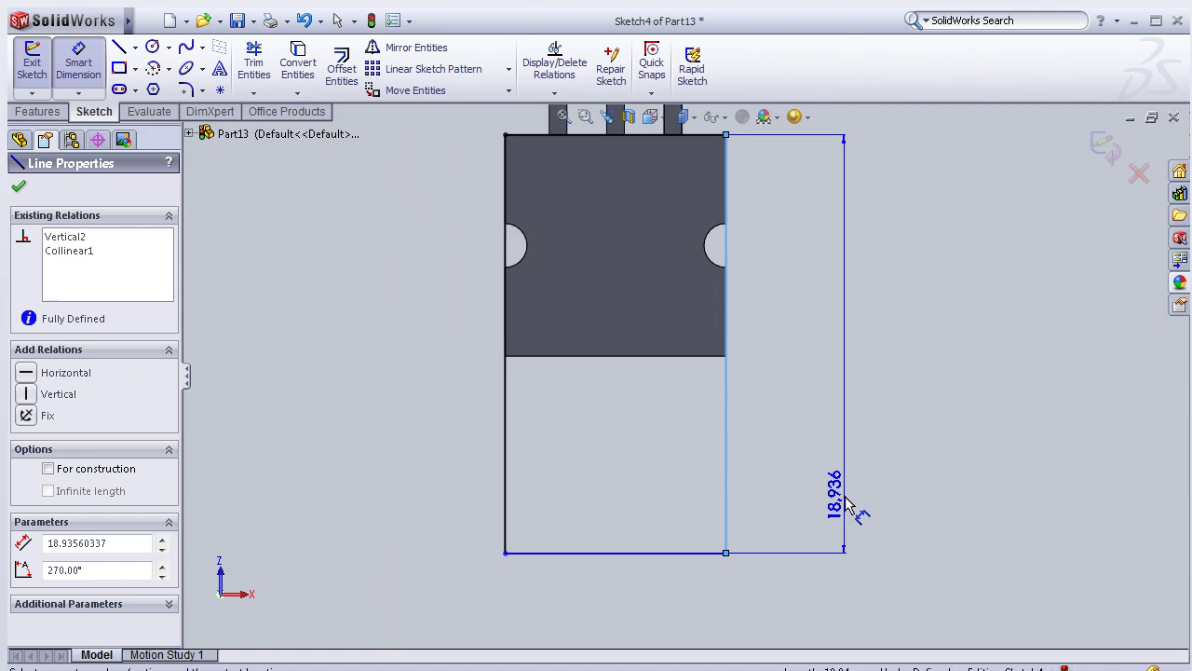
pyautogui.click(847, 503)
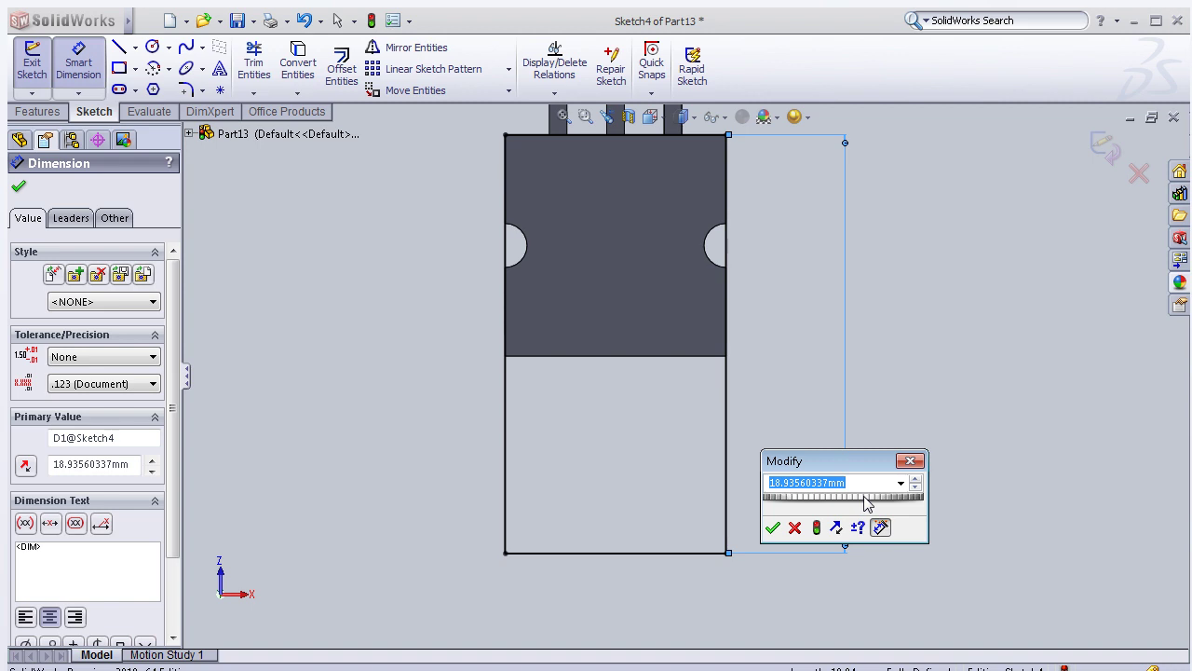
pyautogui.write('17')
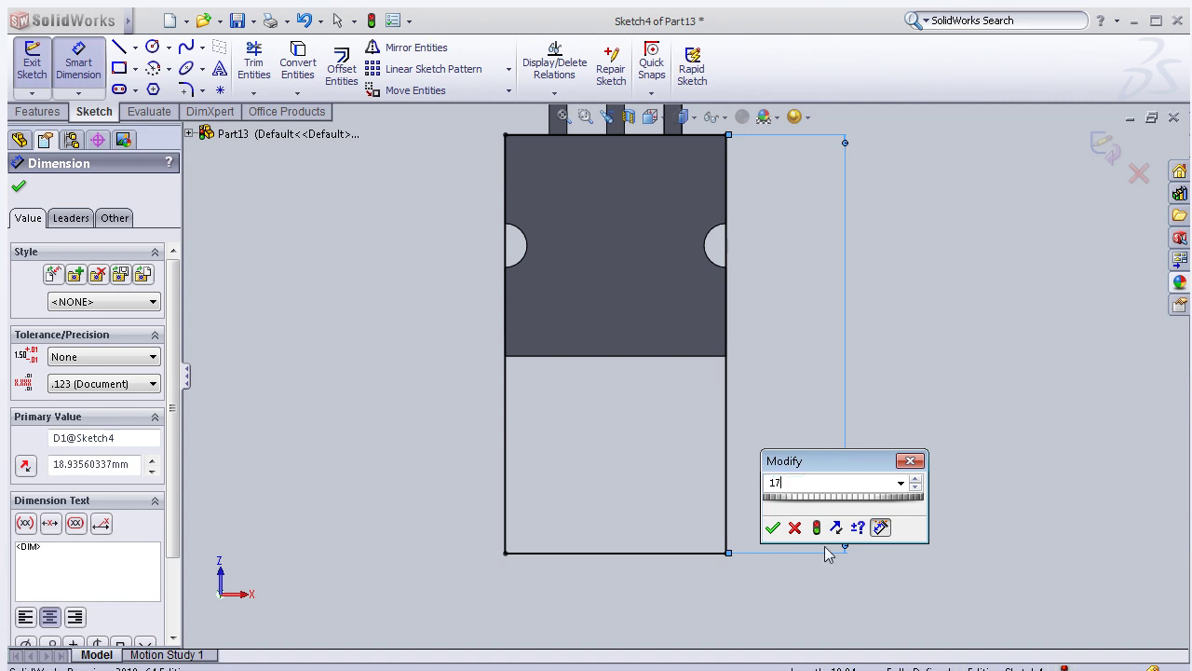
pyautogui.click(774, 529)
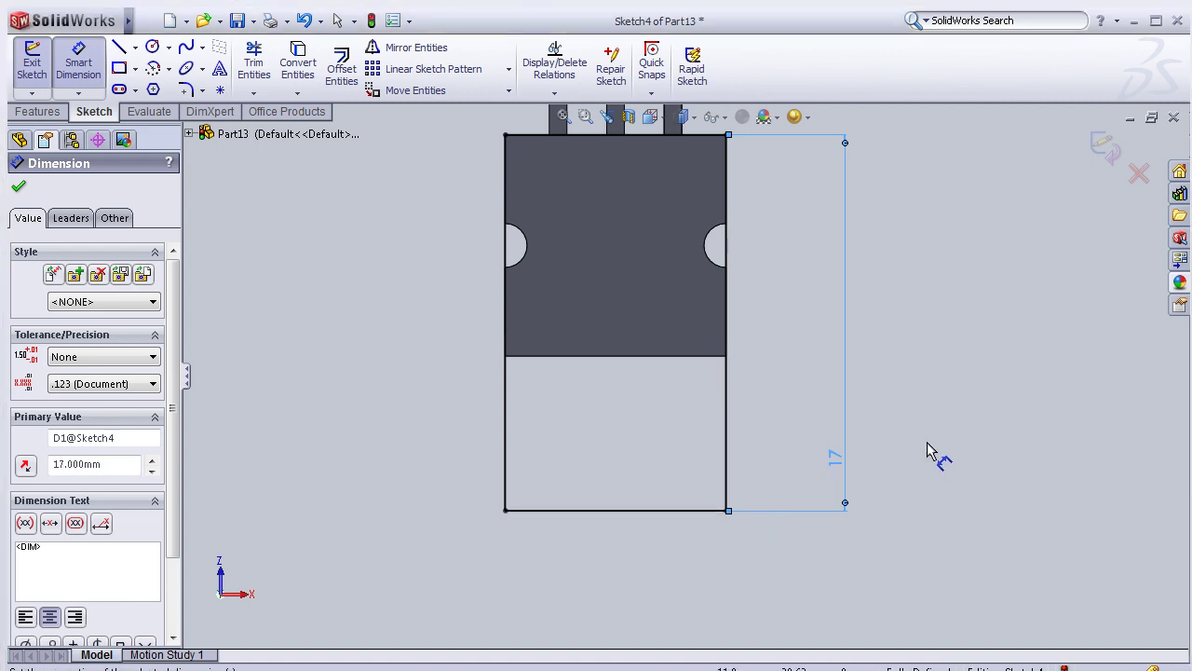
pyautogui.moveTo(913, 421); pyautogui.dragTo(916, 386, button='middle')
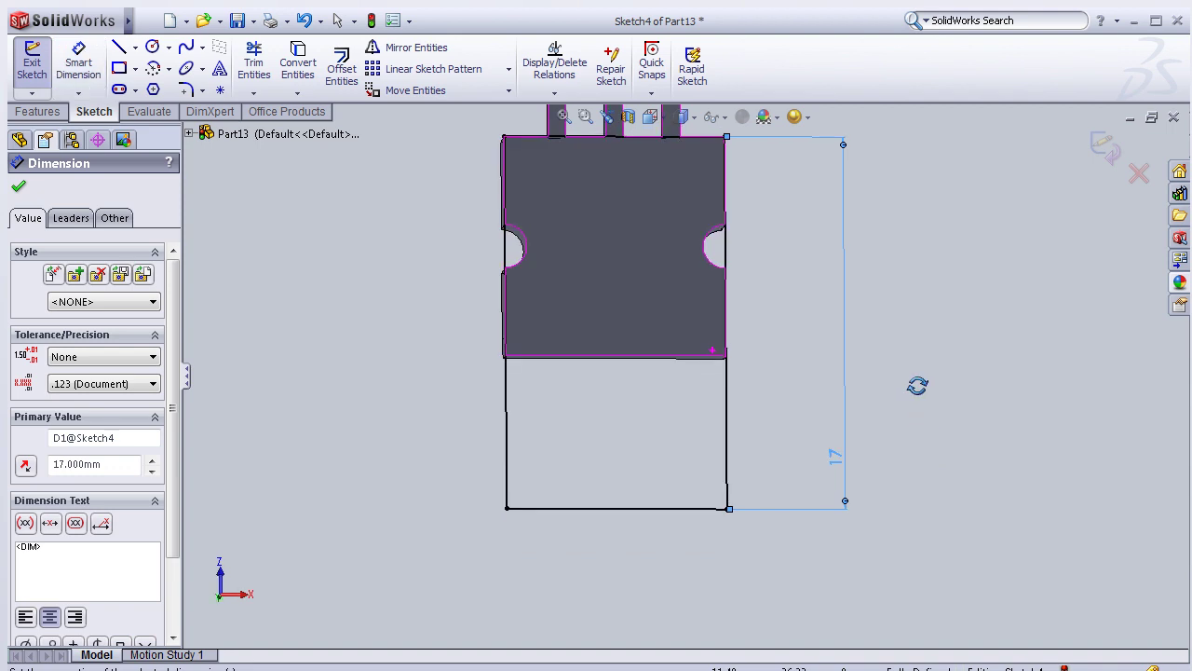
# - Add equal-distance 1.30 mm sketch chamfers to the rectangle's bottom-left and bottom-right corners
pyautogui.click(19, 186)
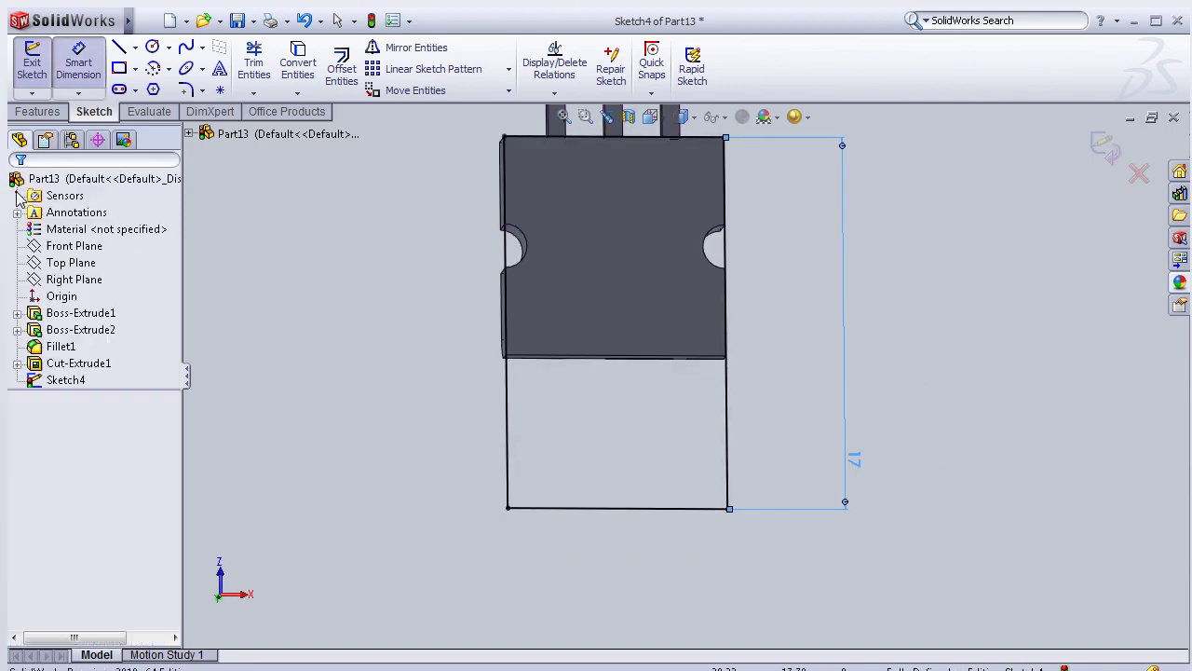
pyautogui.click(202, 89)
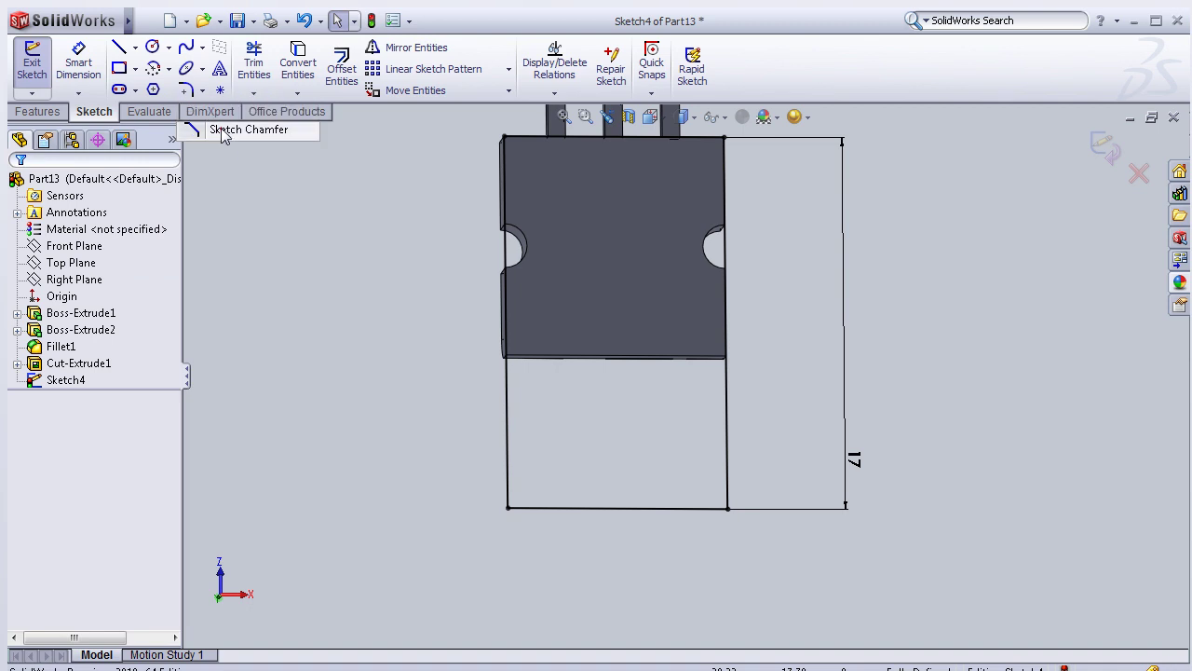
pyautogui.click(223, 128)
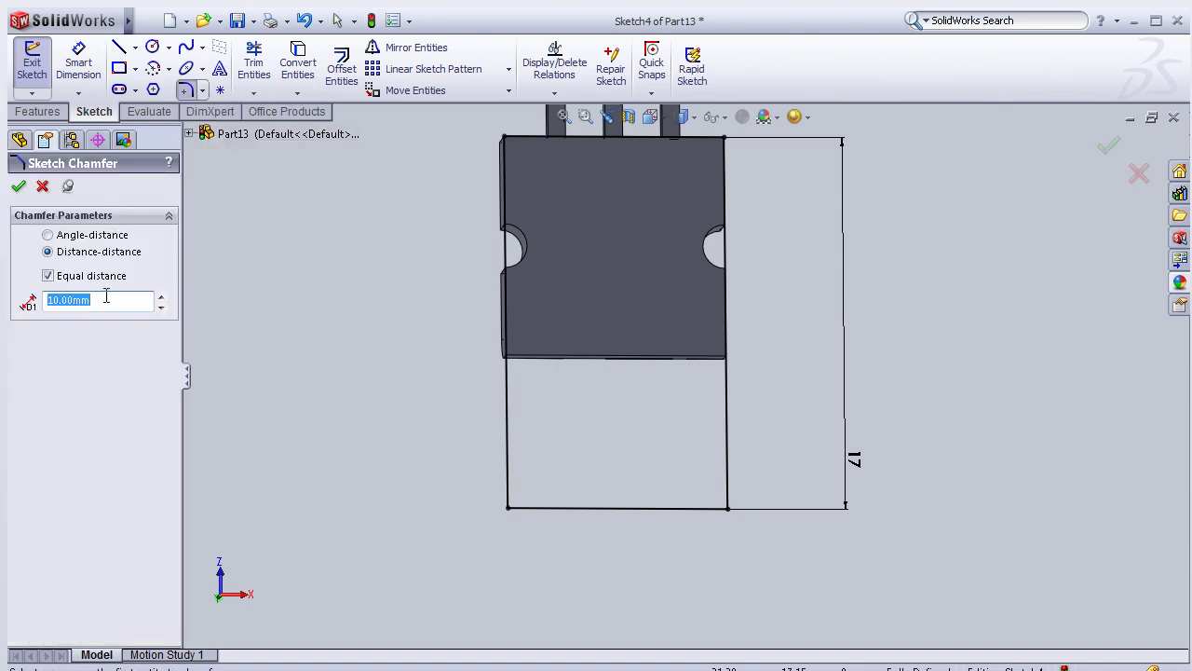
pyautogui.write('1')
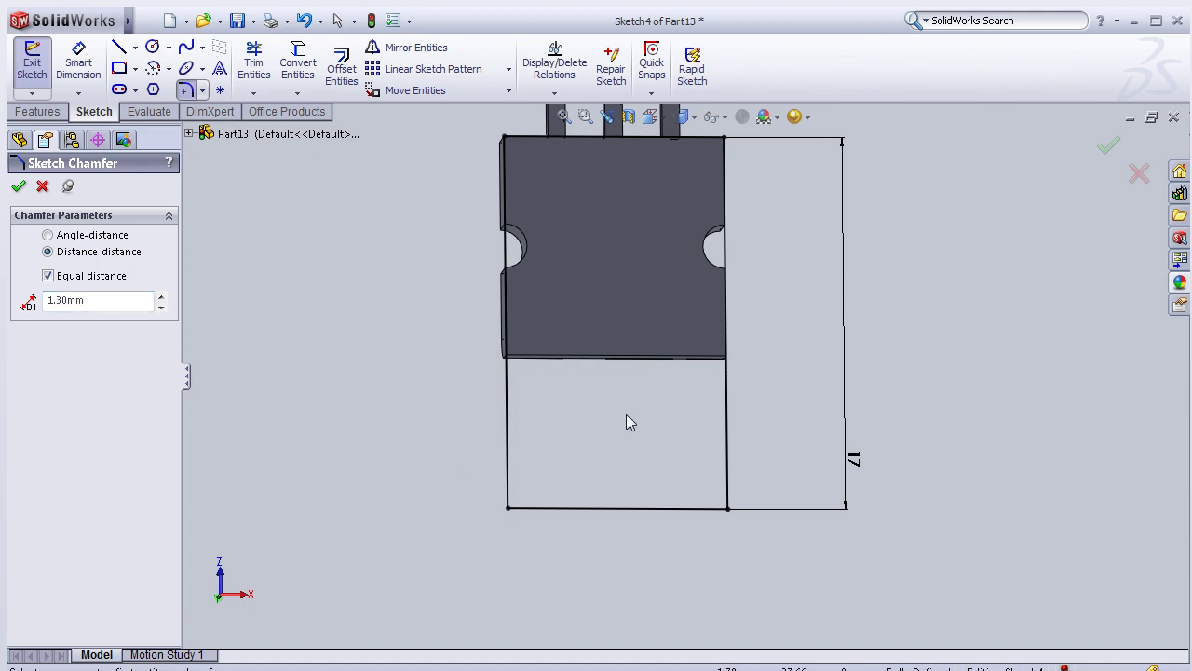
pyautogui.scroll(-1, 560, 380)
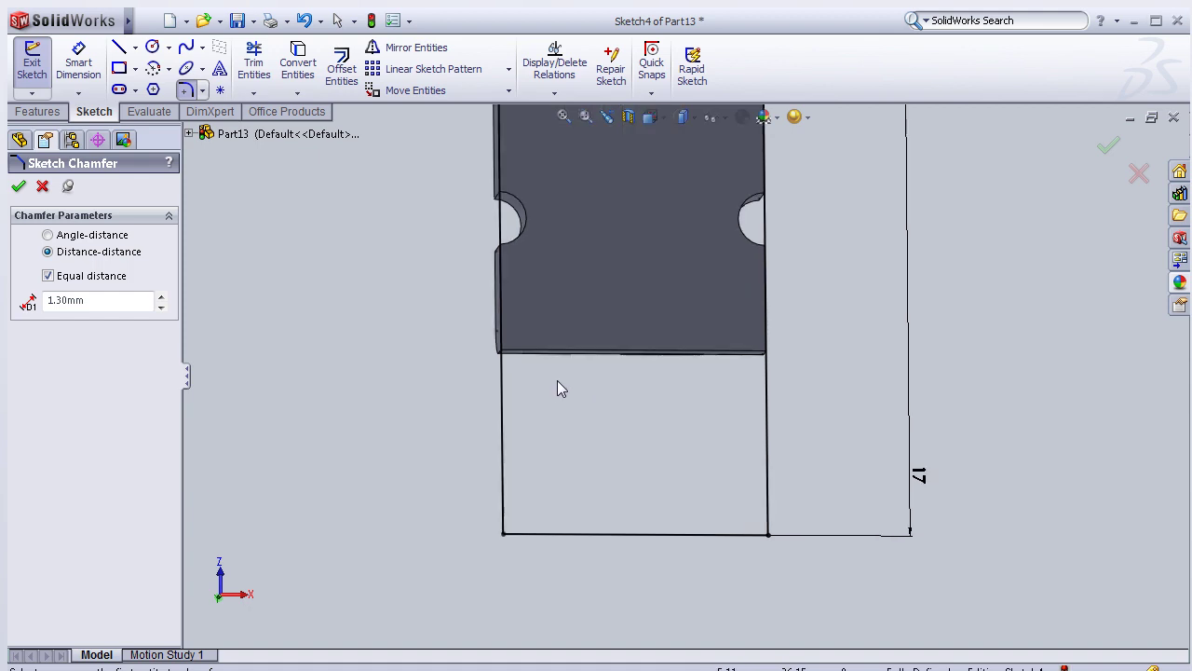
pyautogui.click(502, 535)
pyautogui.click(768, 536)
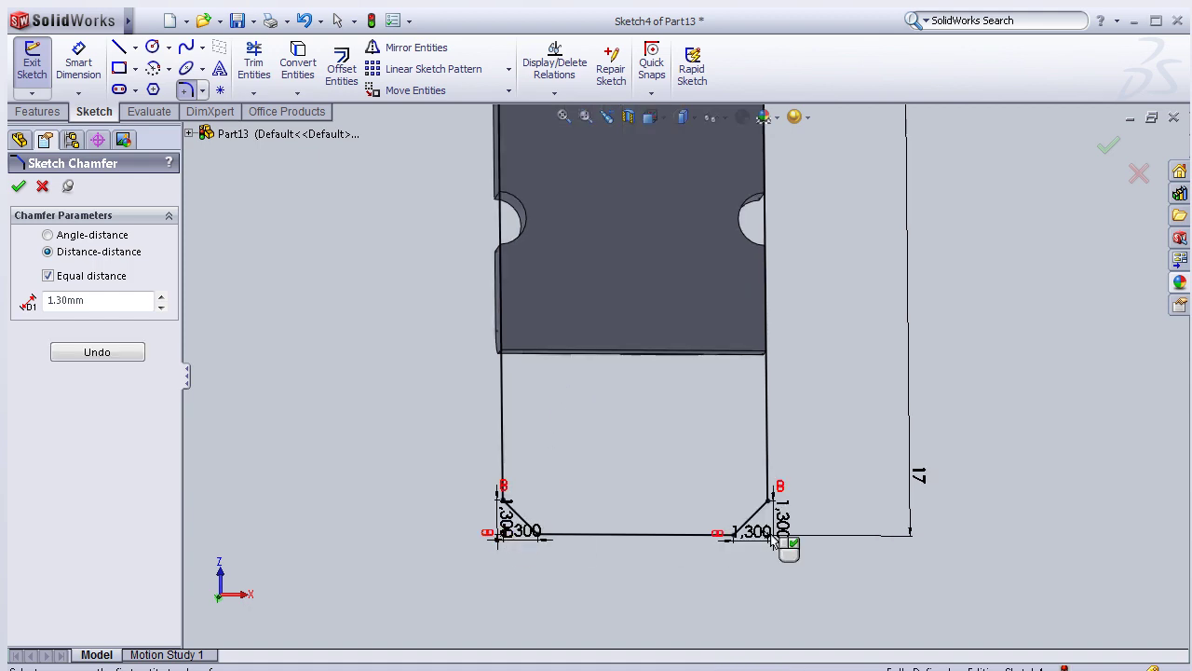
pyautogui.click(19, 187)
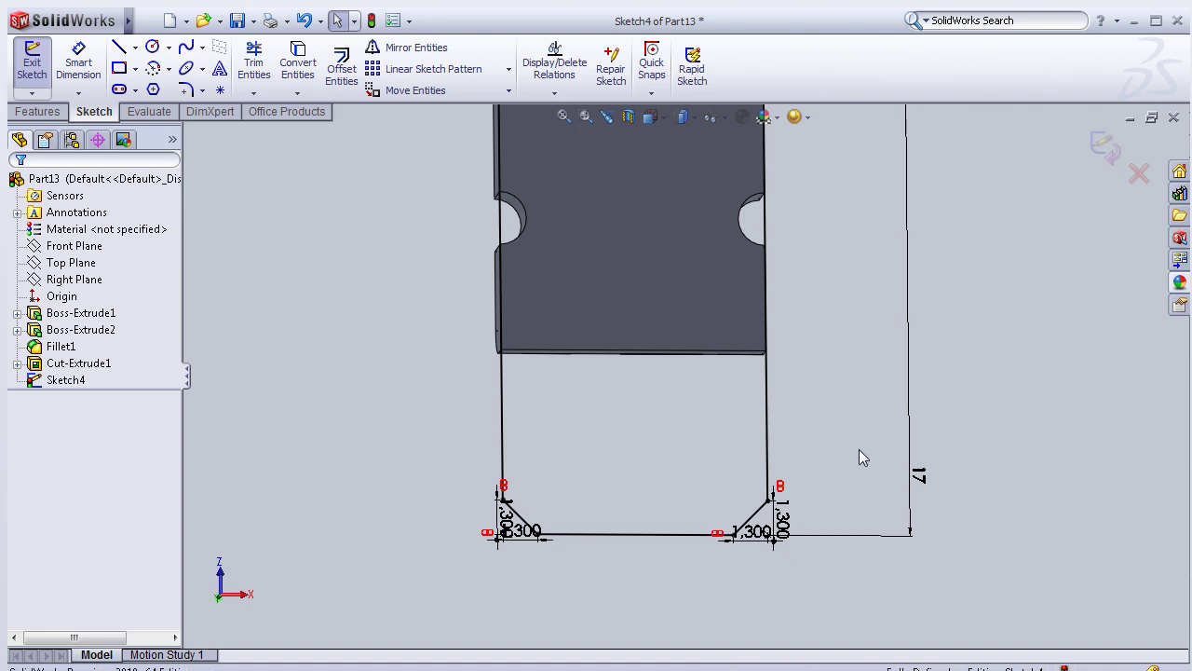
# - Orbit to an angled 3D view of the chamfered sketch
pyautogui.moveTo(1020, 441); pyautogui.dragTo(998, 453, button='middle')
pyautogui.press('space')
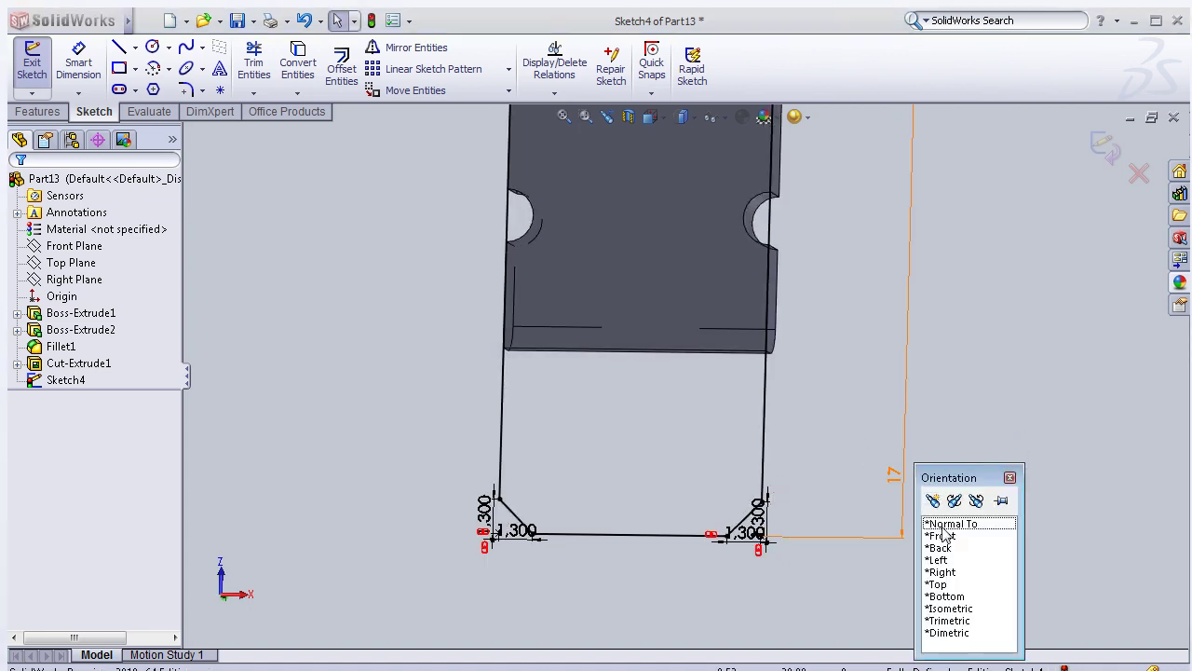
pyautogui.doubleClick(948, 524)
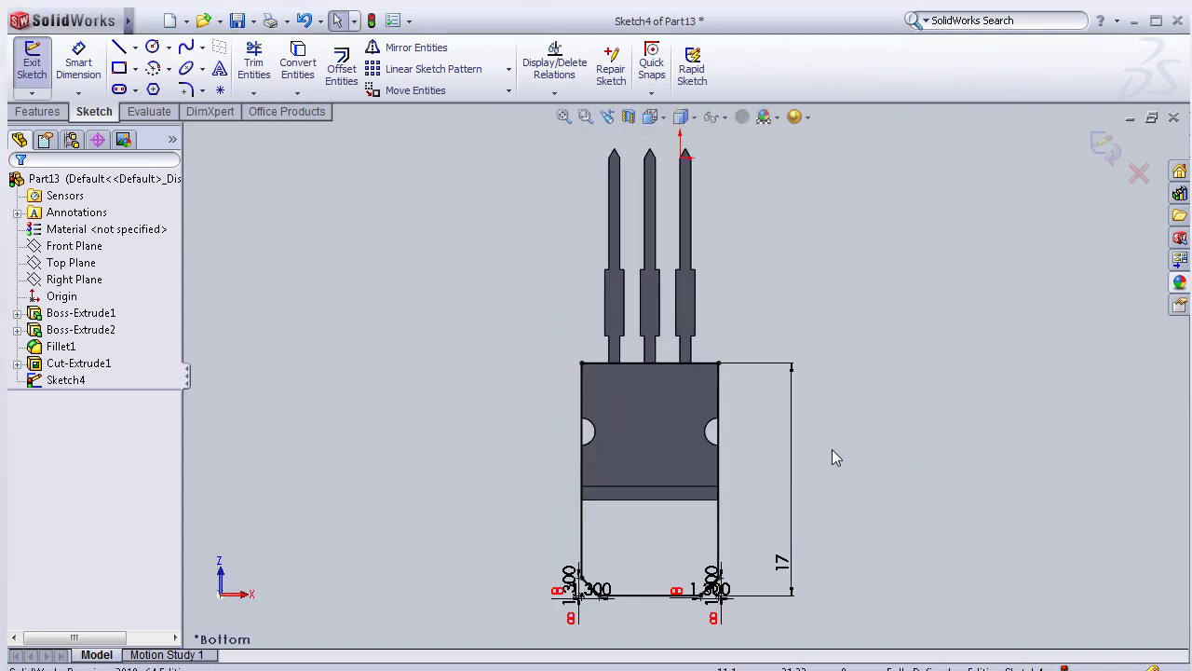
pyautogui.moveTo(831, 449); pyautogui.dragTo(770, 405, button='middle')
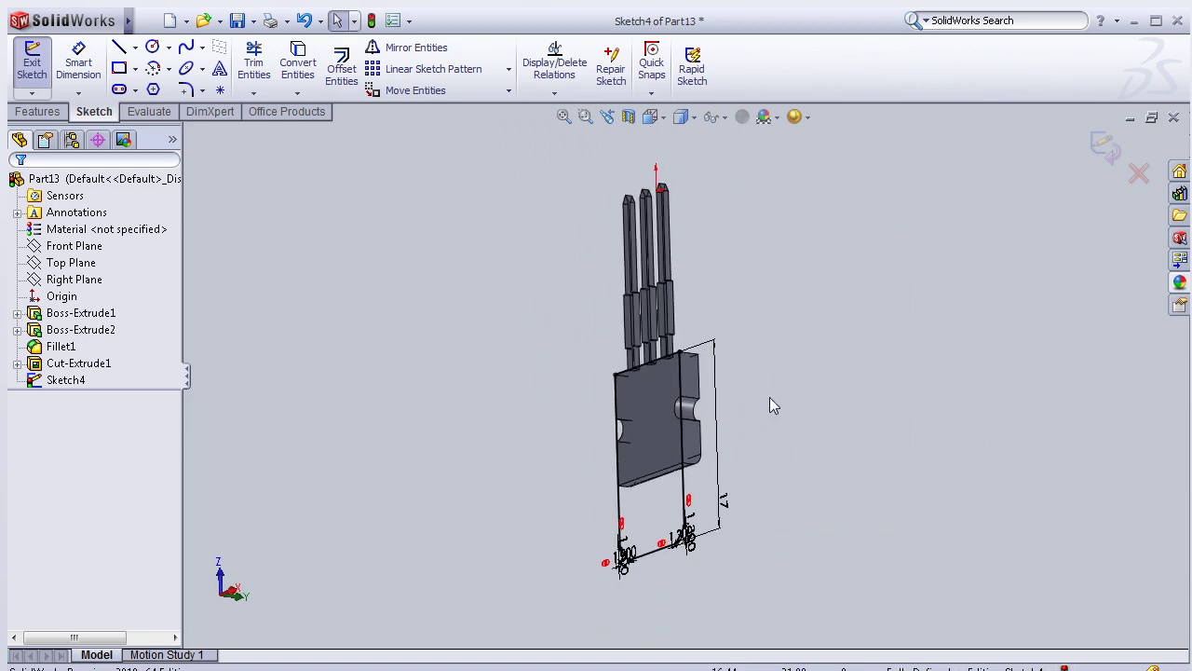
pyautogui.click(37, 112)
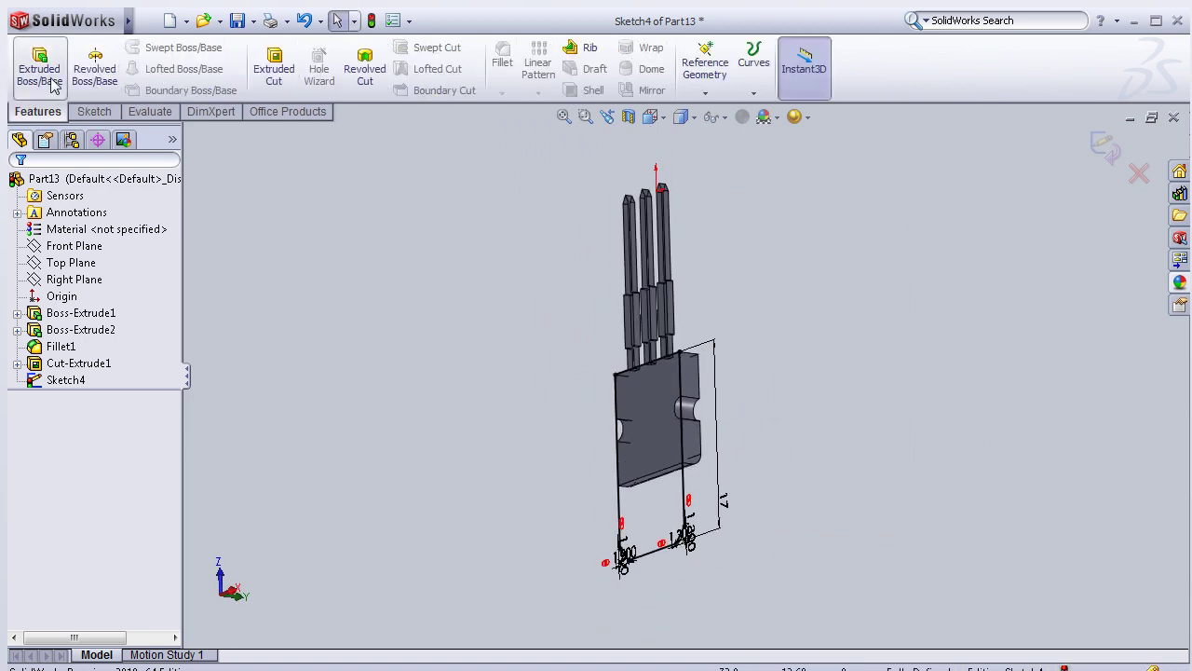
# - Extrude Sketch4 1.3 mm as Boss-Extrude3, forming the chamfered mounting tab
pyautogui.click(52, 80)
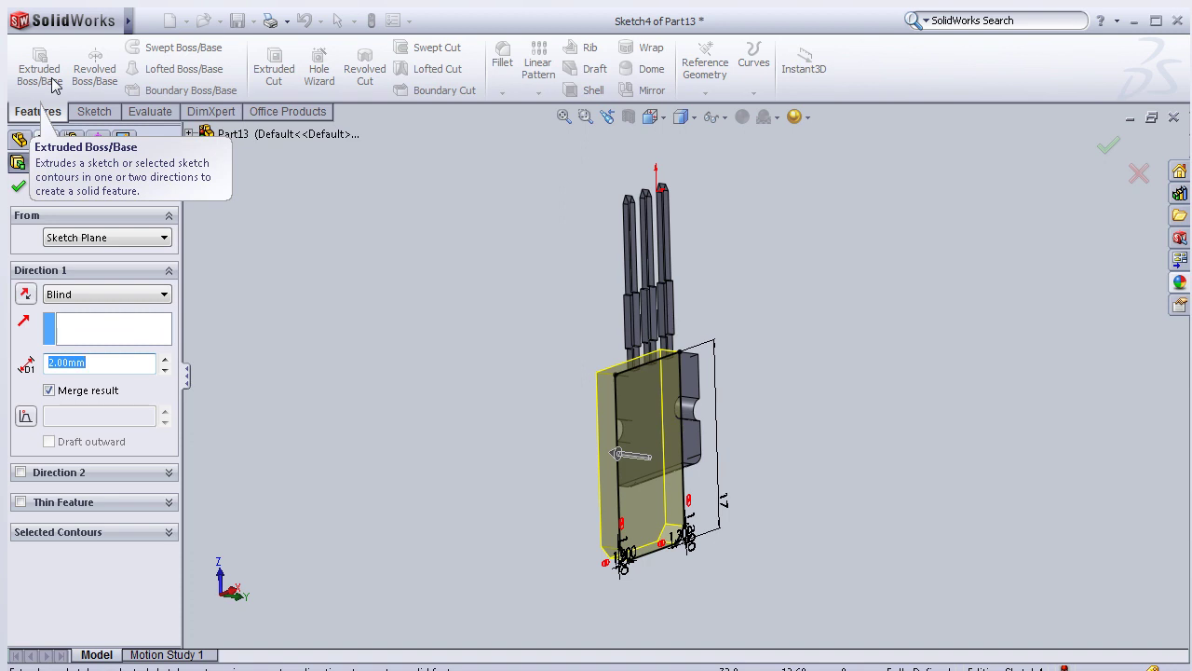
pyautogui.write('1.')
pyautogui.write('3')
pyautogui.click(18, 185)
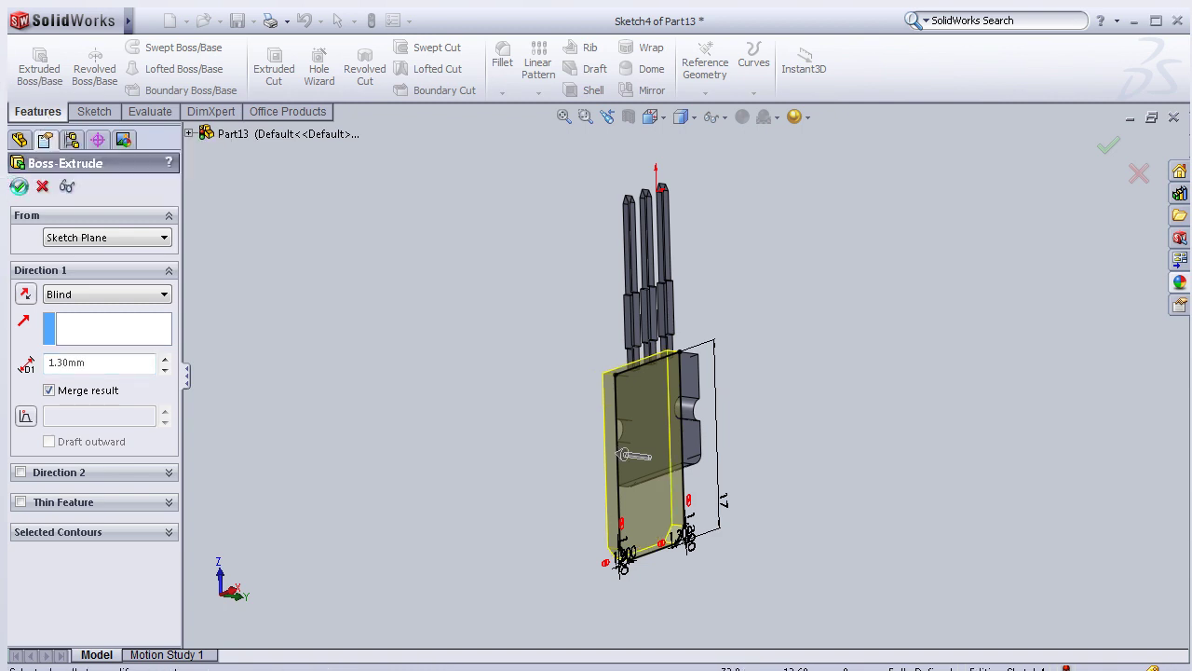
pyautogui.click(491, 454)
pyautogui.moveTo(757, 496)
pyautogui.mouseDown(button='middle')
pyautogui.moveTo(633, 272)
pyautogui.moveTo(572, 447)
pyautogui.mouseUp(button='middle')
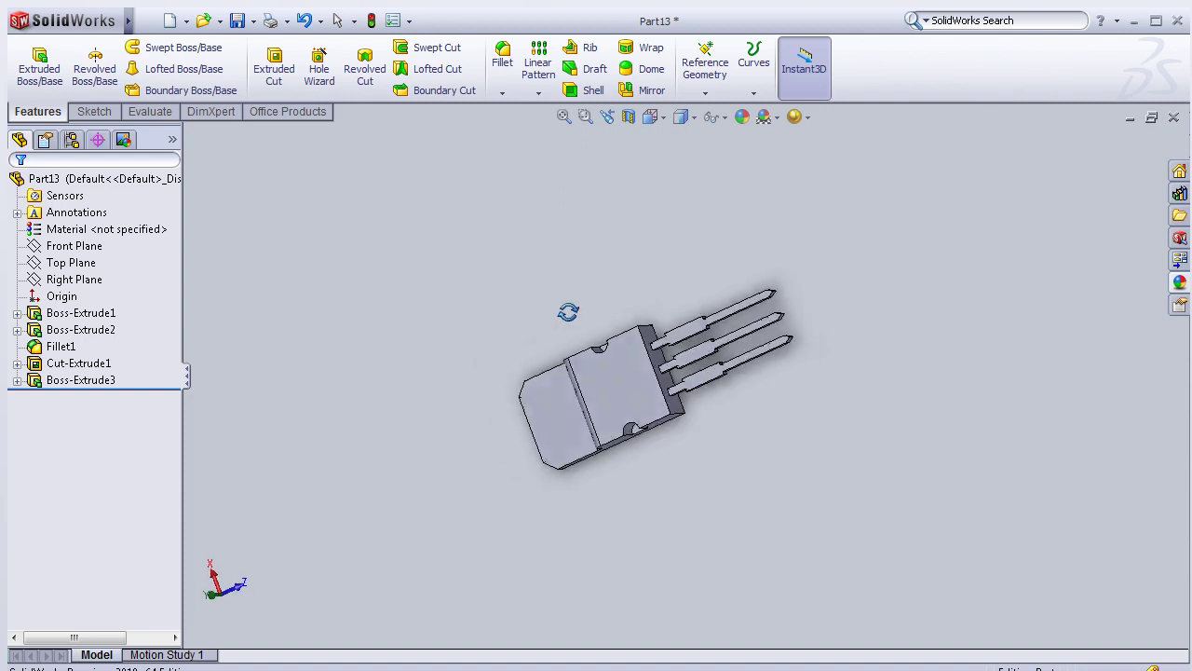
# - Open Sketch5 on the tab's front face, viewed straight on and zoomed in
pyautogui.click(571, 450)
pyautogui.press('space')
pyautogui.click(630, 394)
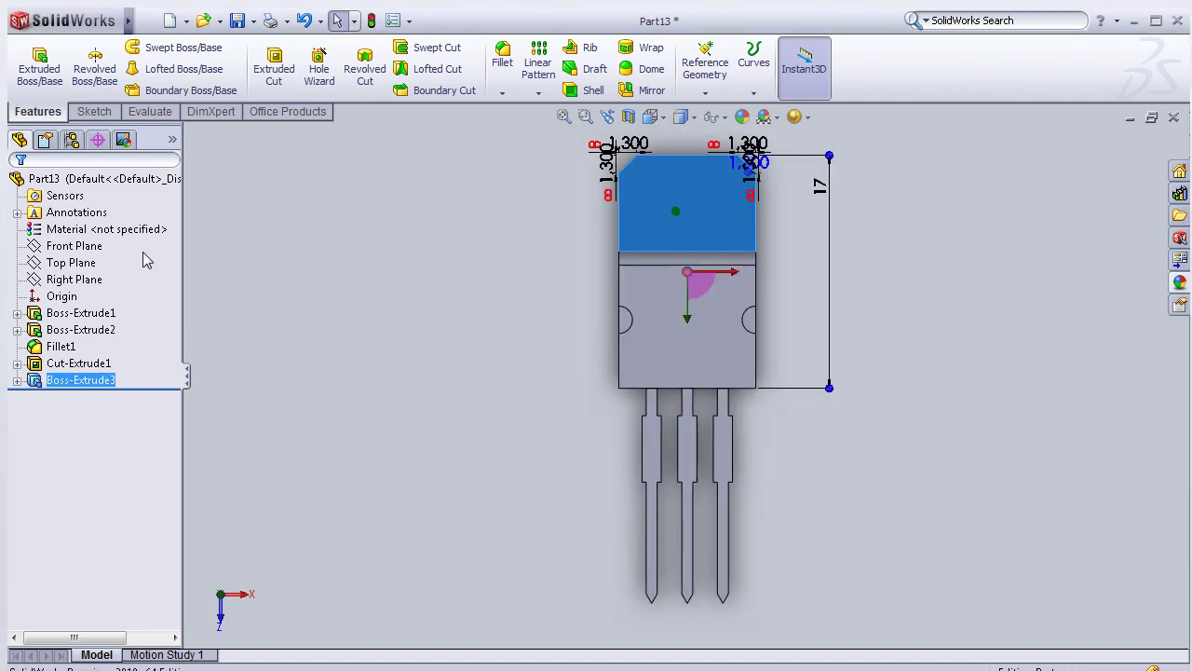
pyautogui.click(701, 233)
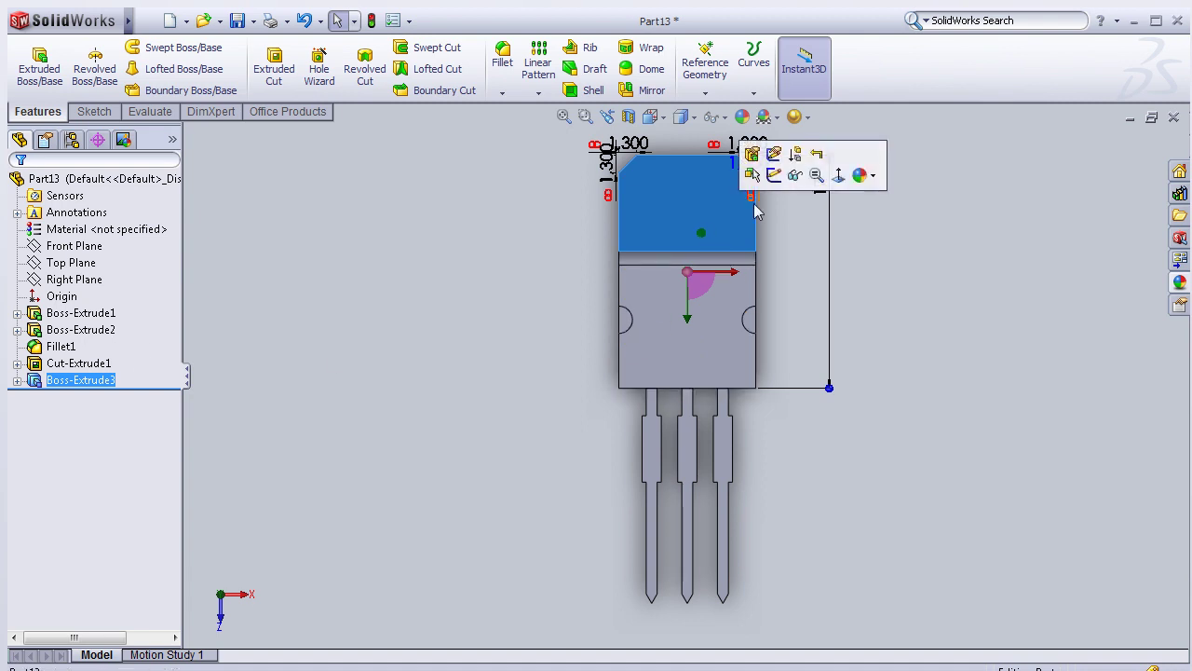
pyautogui.click(774, 175)
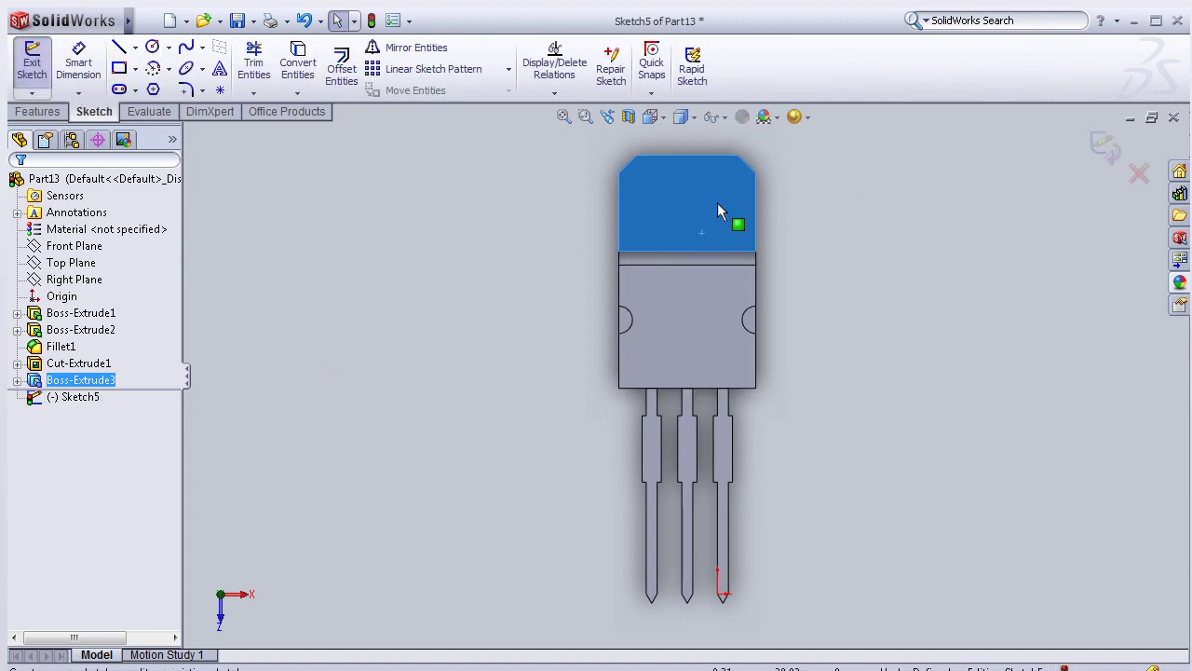
pyautogui.scroll(-2, 718, 212)
pyautogui.scroll(-2, 710, 212)
pyautogui.scroll(1, 692, 187)
pyautogui.scroll(-2, 676, 189)
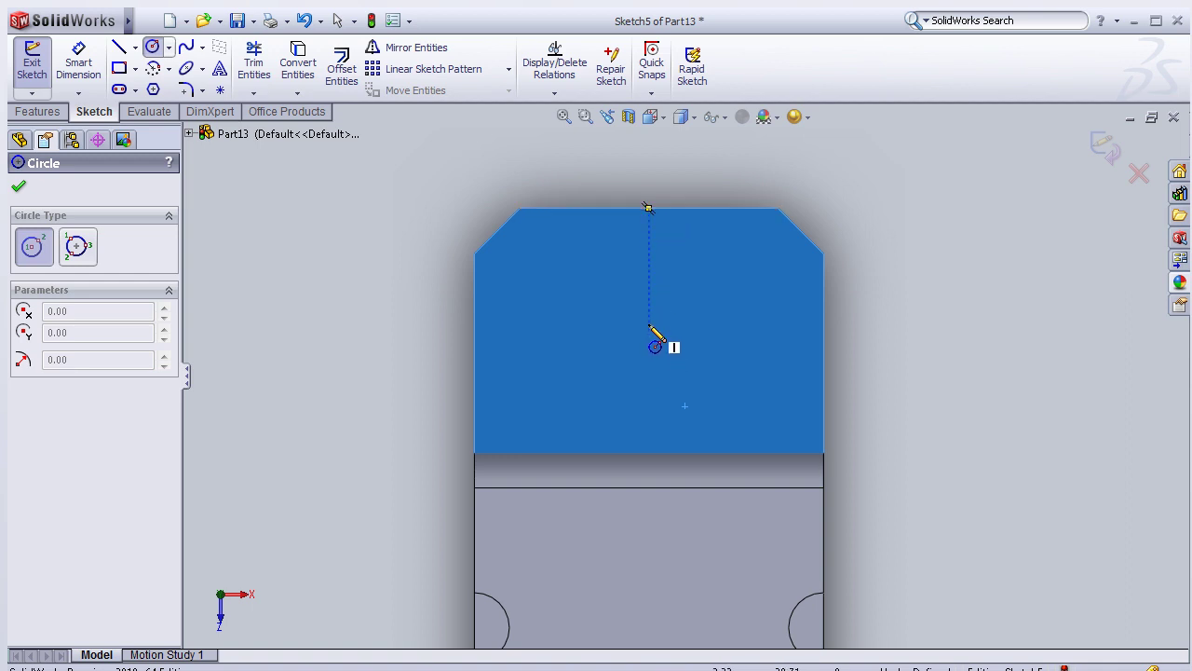
# - Sketch a circle on the tab and dimension its diameter to 2.5 mm
pyautogui.click(649, 324)
pyautogui.click(646, 369)
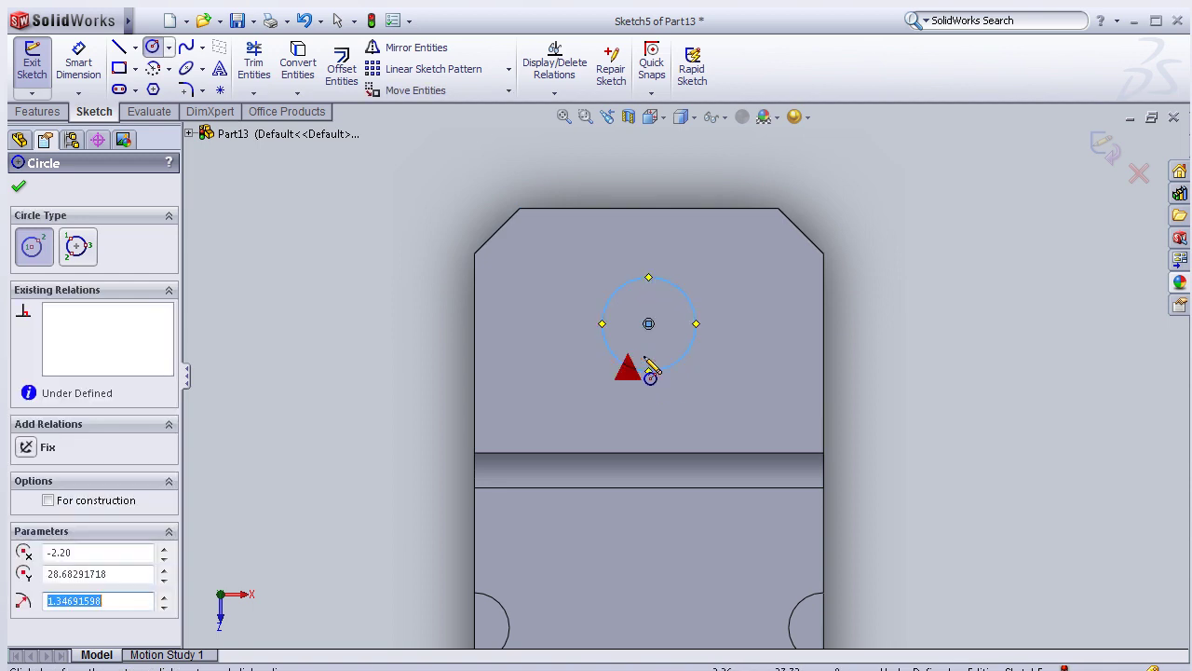
pyautogui.press('Escape')
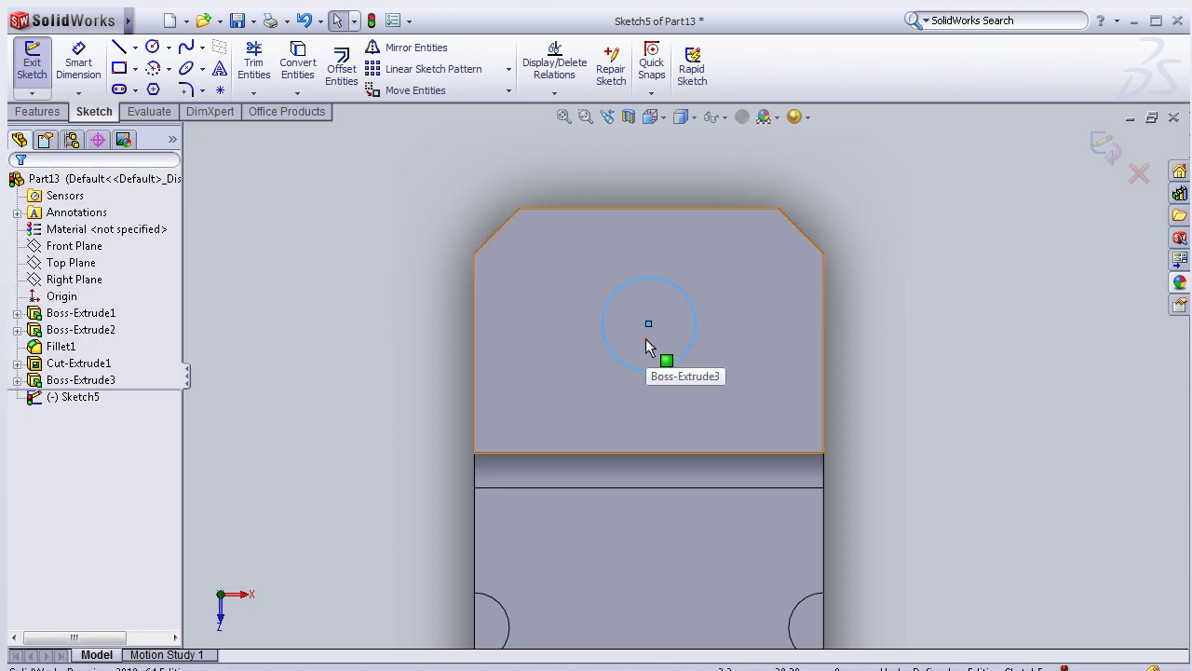
pyautogui.click(78, 66)
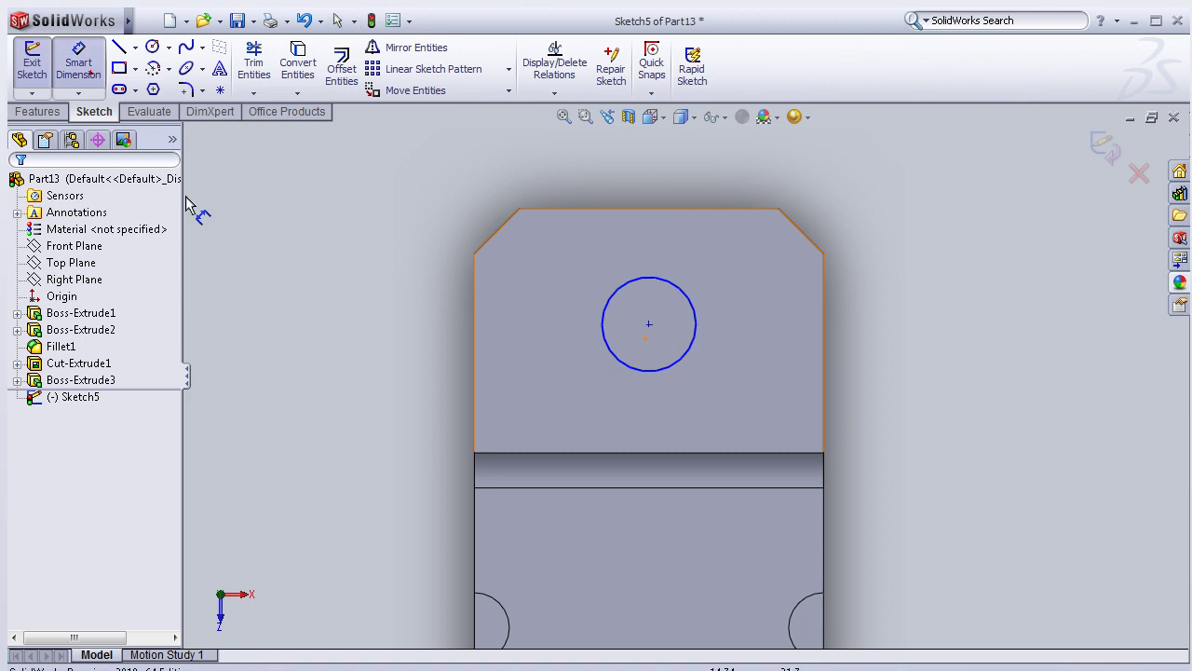
pyautogui.click(622, 374)
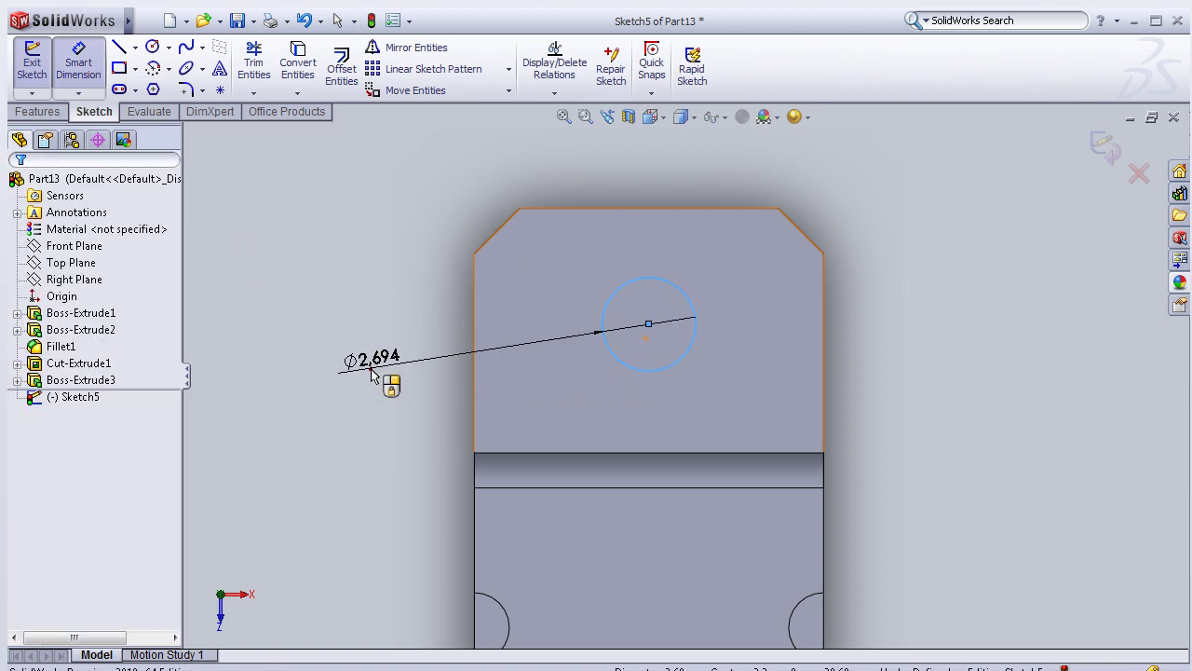
pyautogui.click(371, 371)
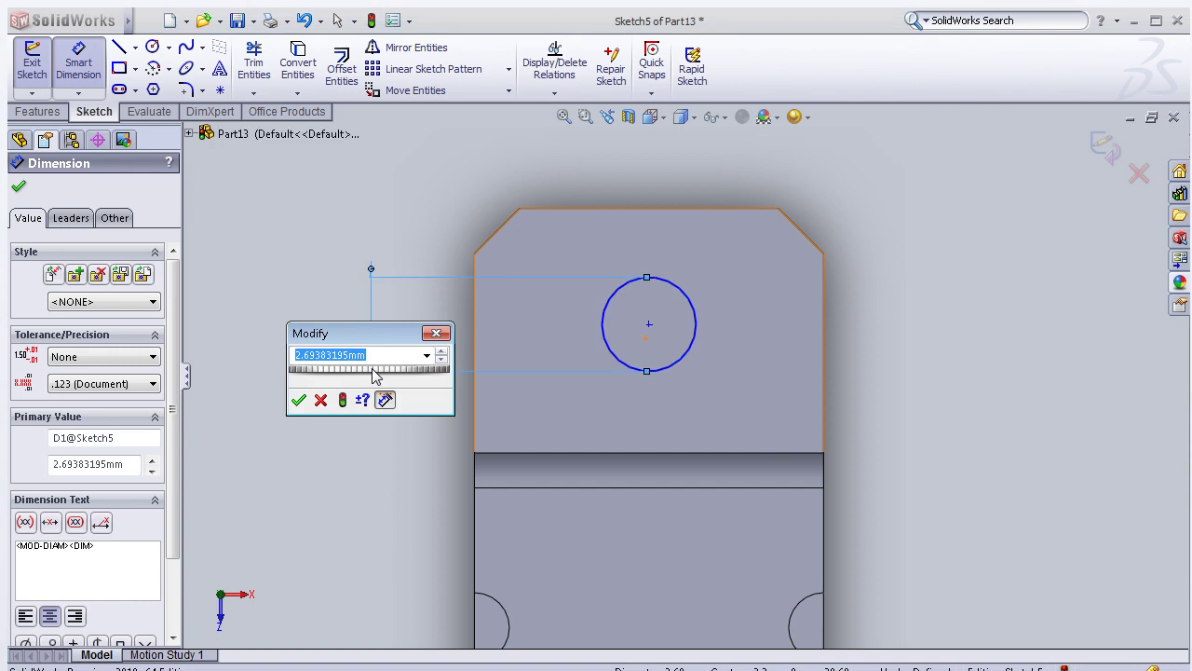
pyautogui.write('2.5')
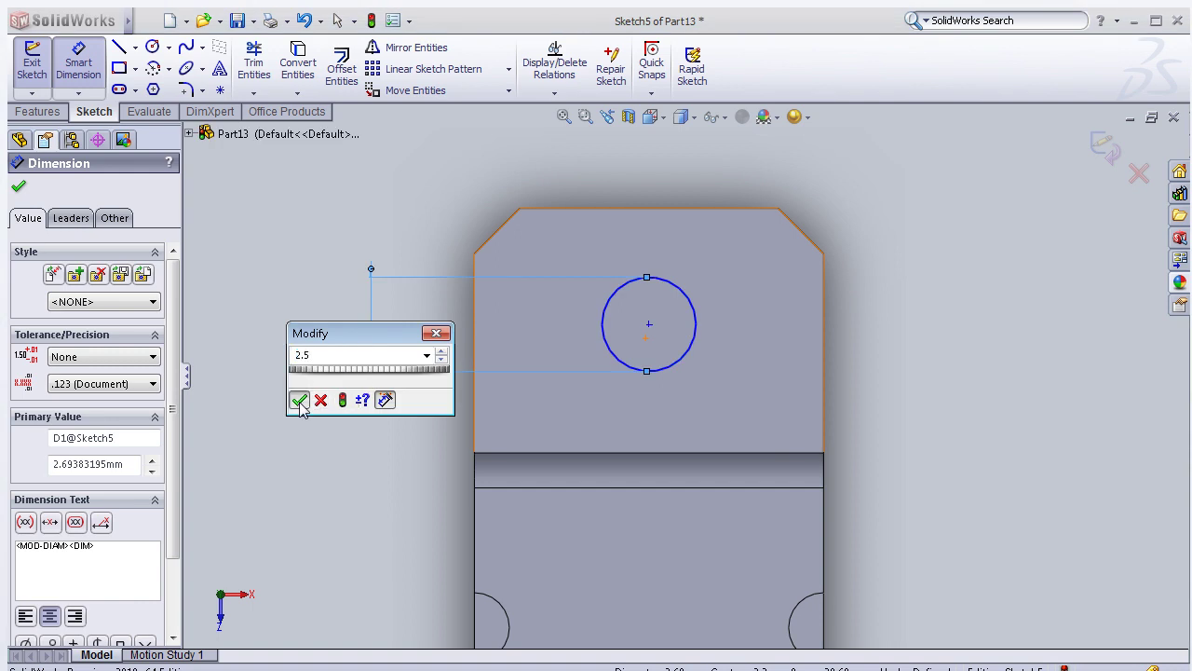
pyautogui.click(300, 400)
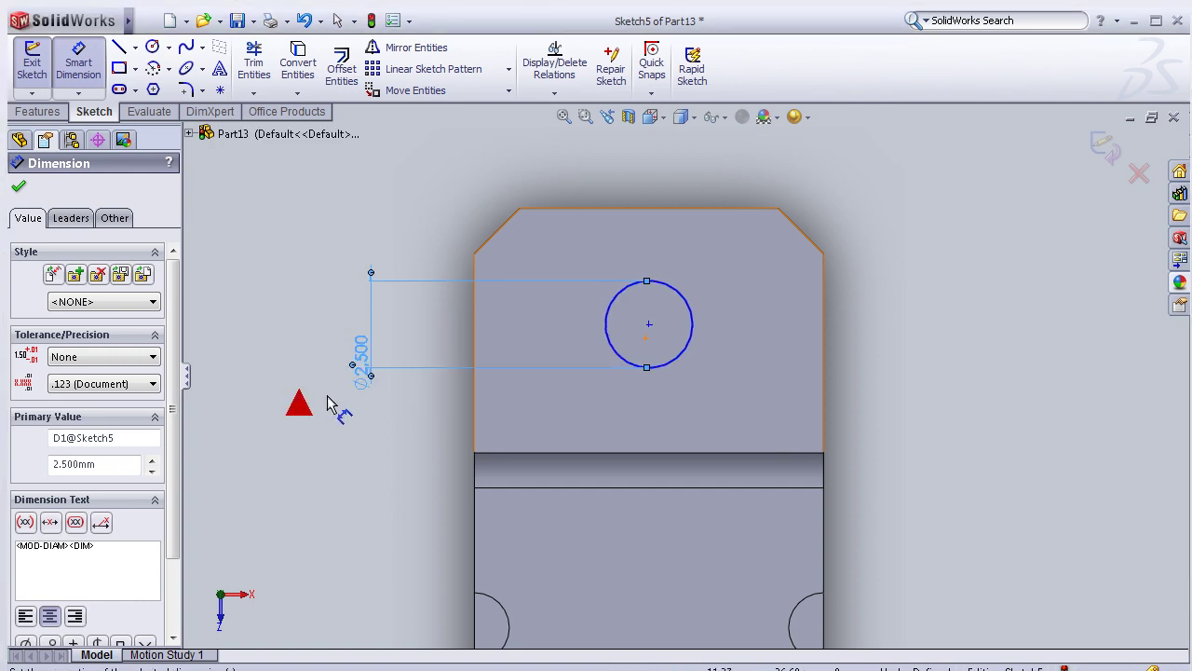
# - Change the circle's diameter dimension to 3.5 mm
pyautogui.scroll(-1, 843, 311)
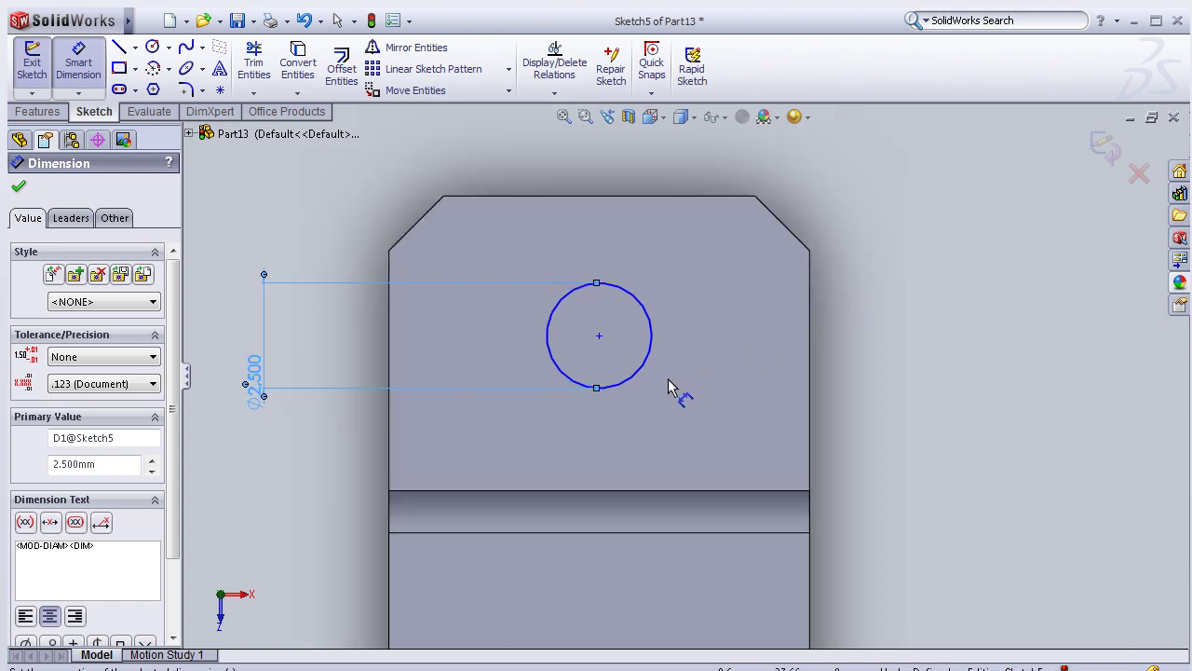
pyautogui.scroll(2, 666, 388)
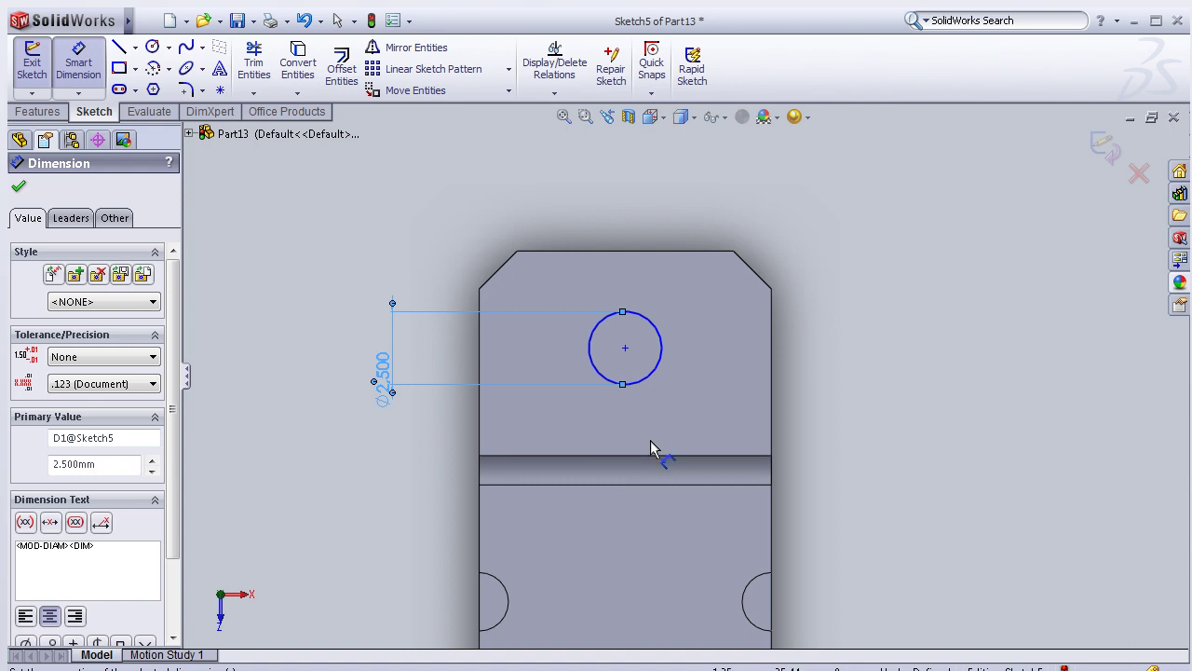
pyautogui.click(393, 380)
pyautogui.write('3.5')
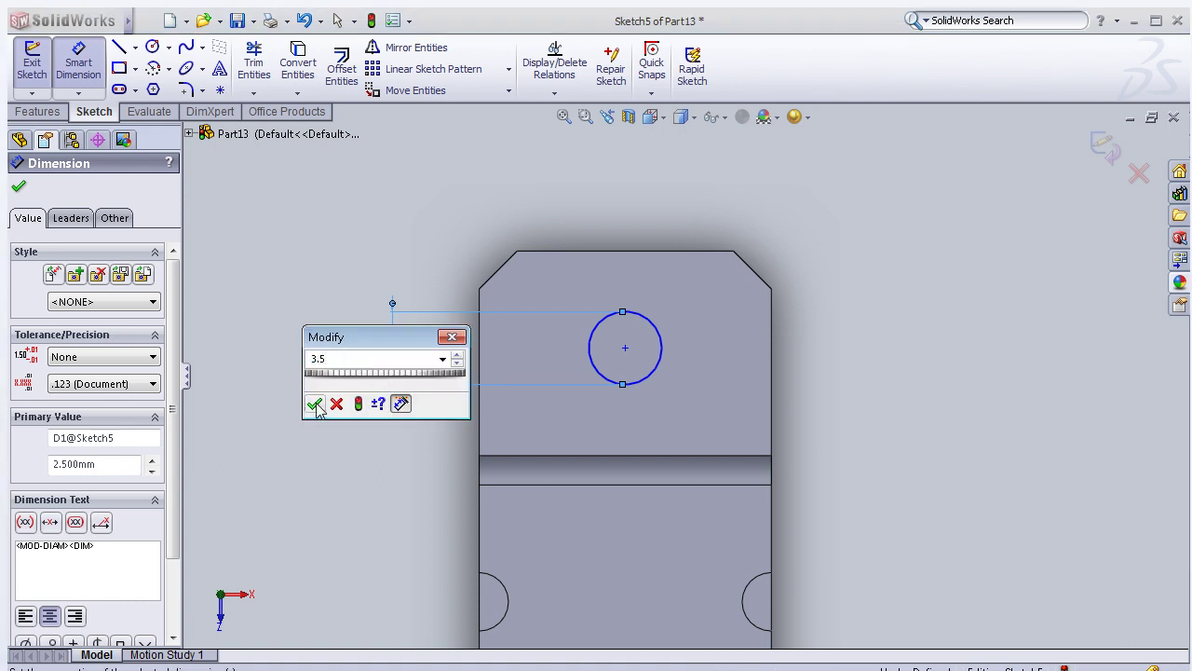
pyautogui.click(314, 405)
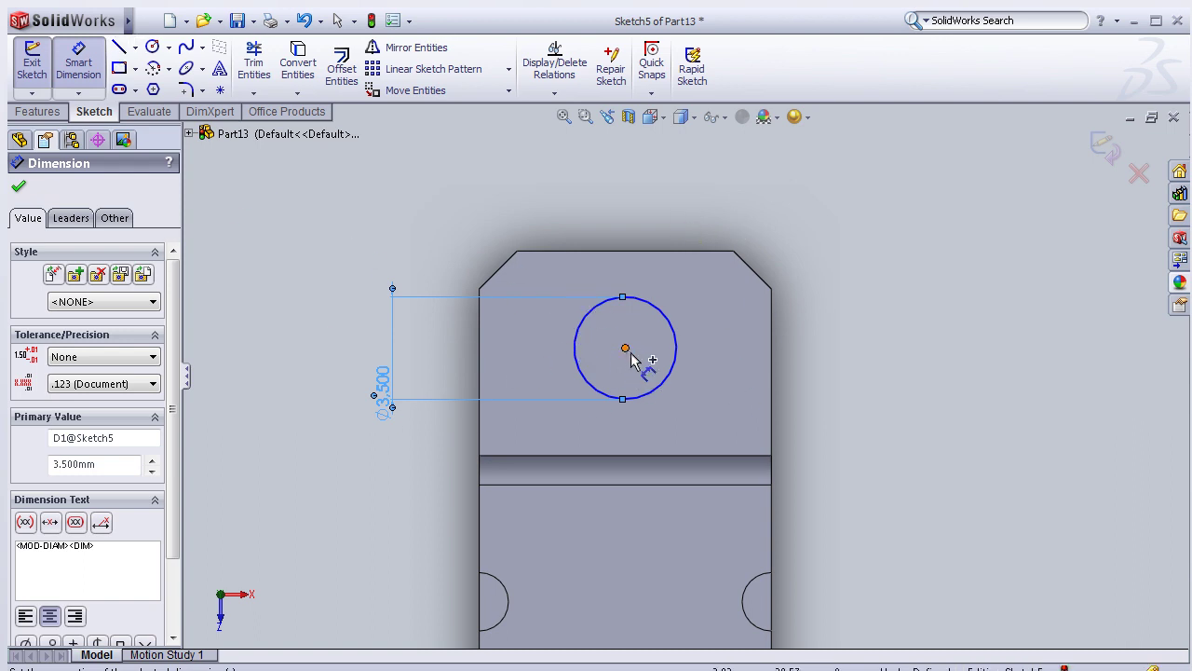
pyautogui.press('Escape')
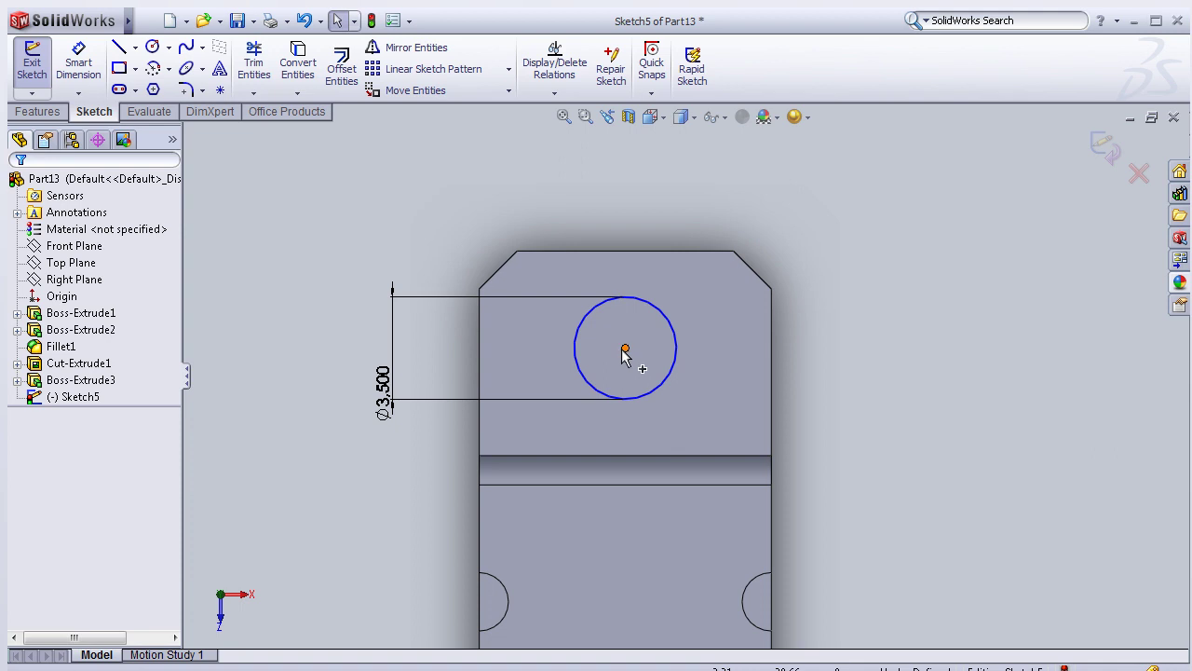
# - Draw a horizontal centerline across the tab from its left edge to its right edge
pyautogui.click(625, 350)
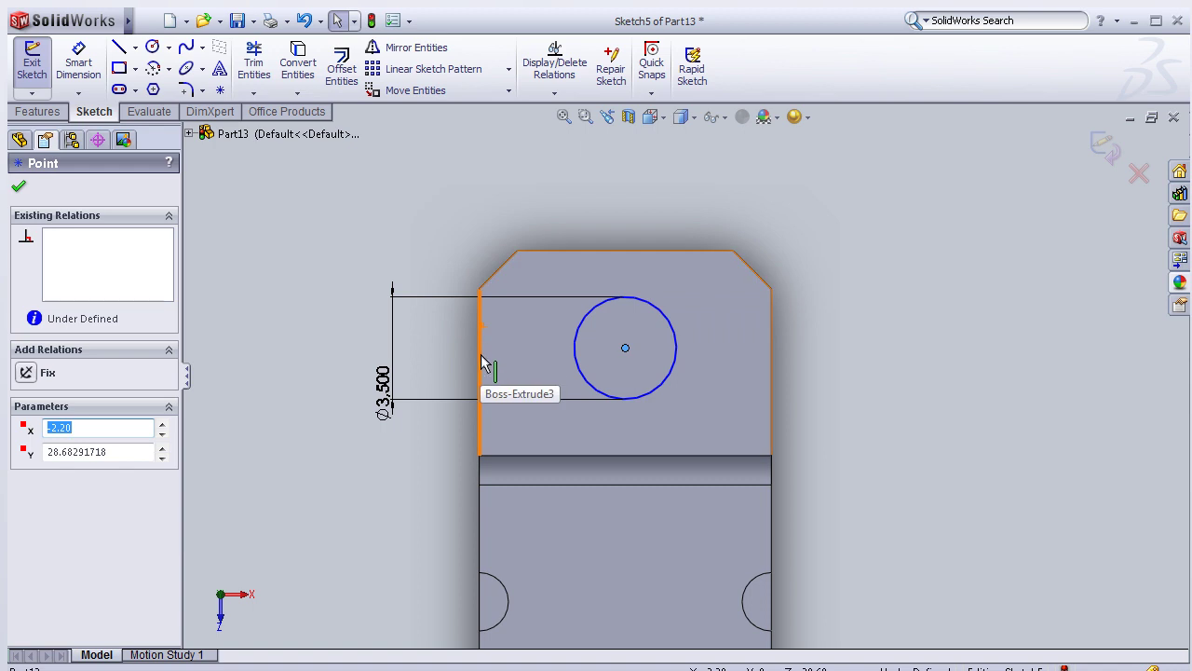
pyautogui.click(135, 46)
pyautogui.click(142, 88)
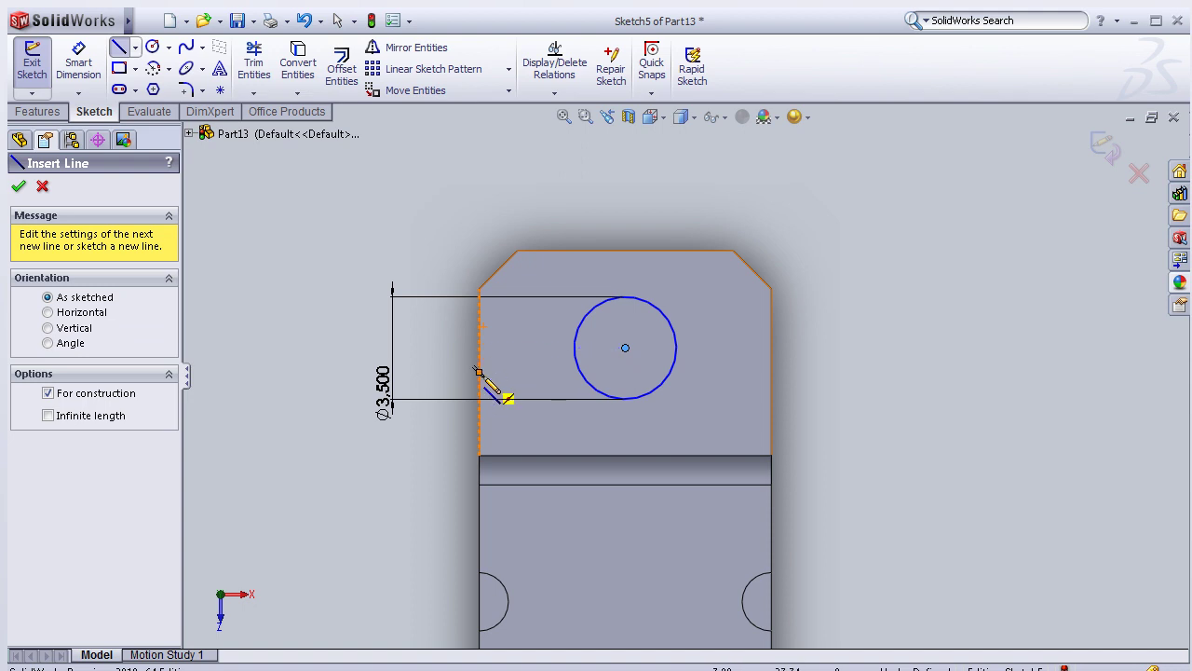
pyautogui.click(478, 371)
pyautogui.click(772, 372)
pyautogui.press('Escape')
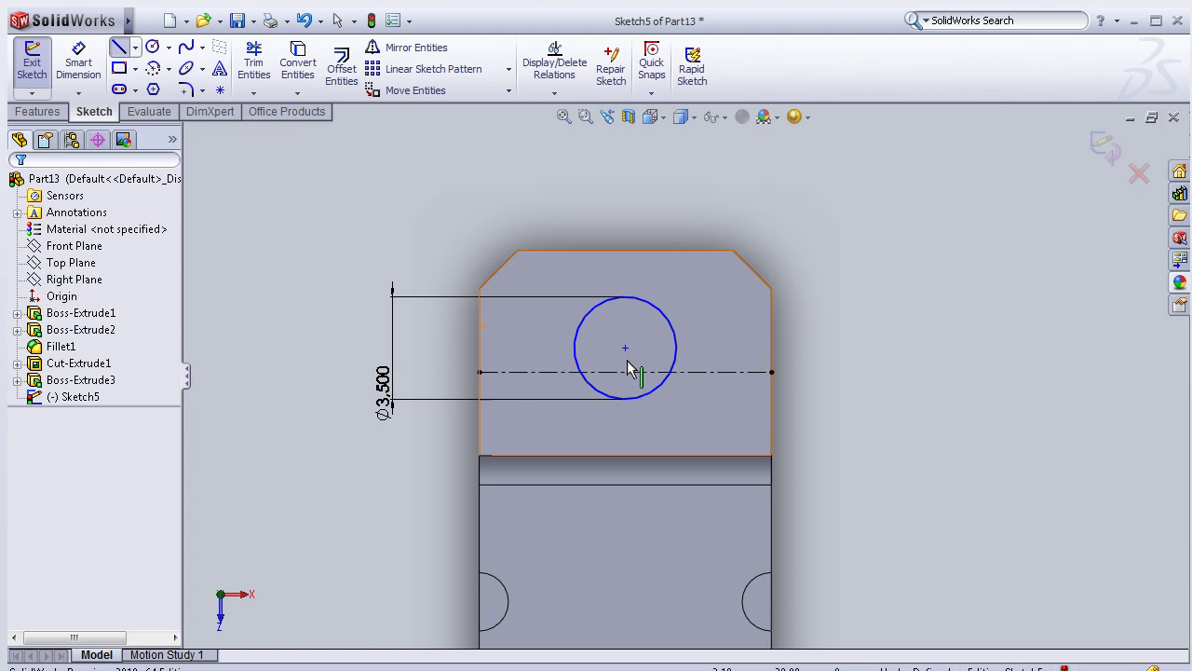
# - Add a Midpoint relation centring the circle on the centerline, fully defining Sketch5
pyautogui.click(625, 350)
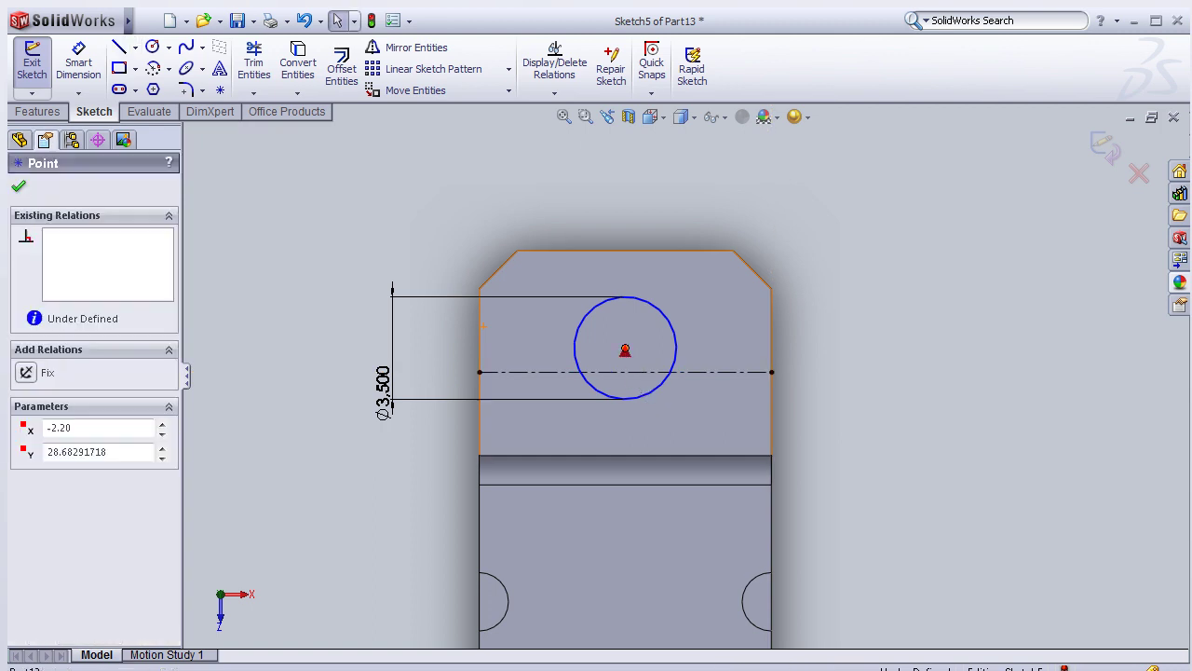
pyautogui.click(634, 373)
pyautogui.keyDown('ctrl'); pyautogui.click(625, 349); pyautogui.keyUp('ctrl')
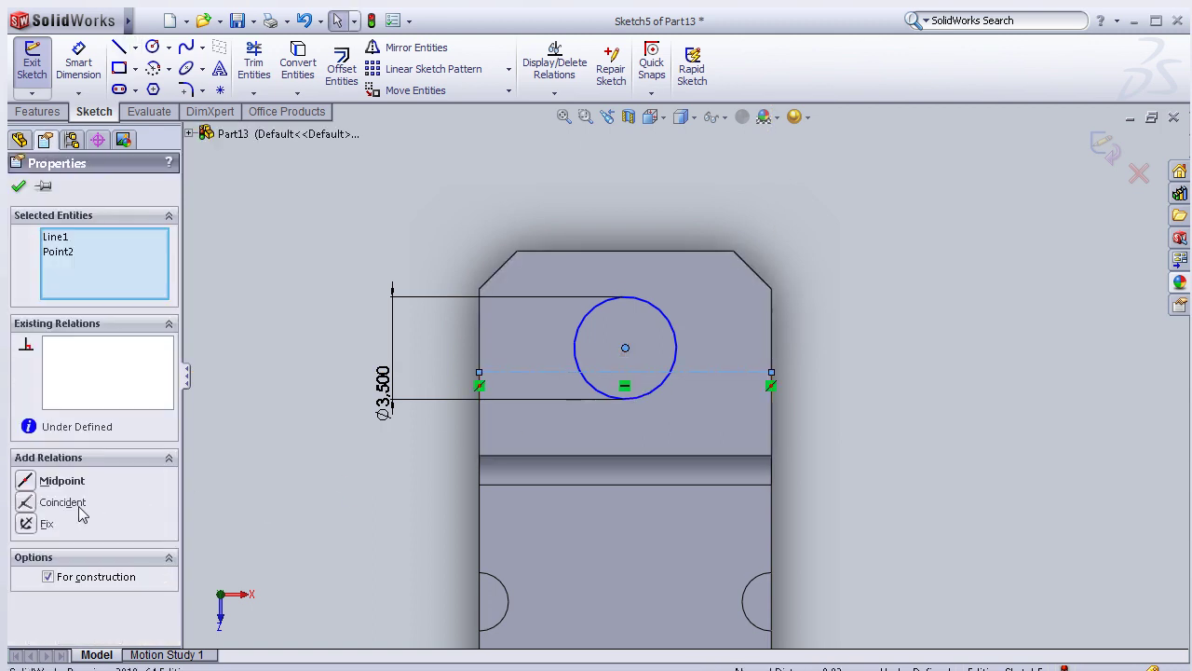
pyautogui.click(62, 481)
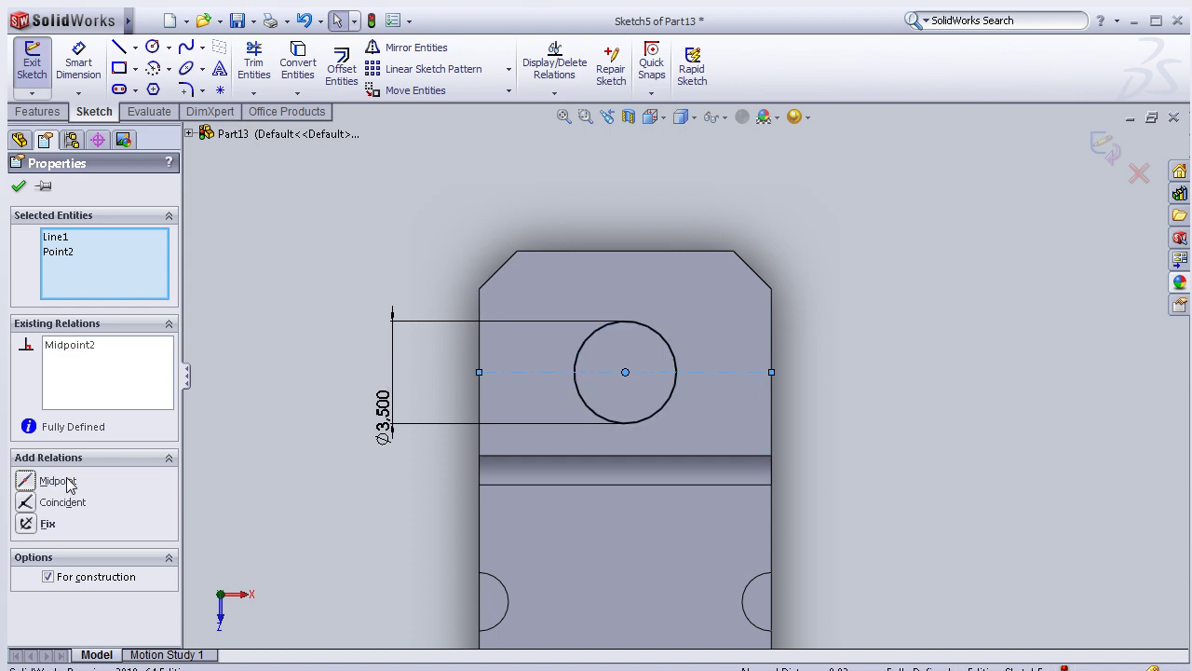
pyautogui.click(19, 186)
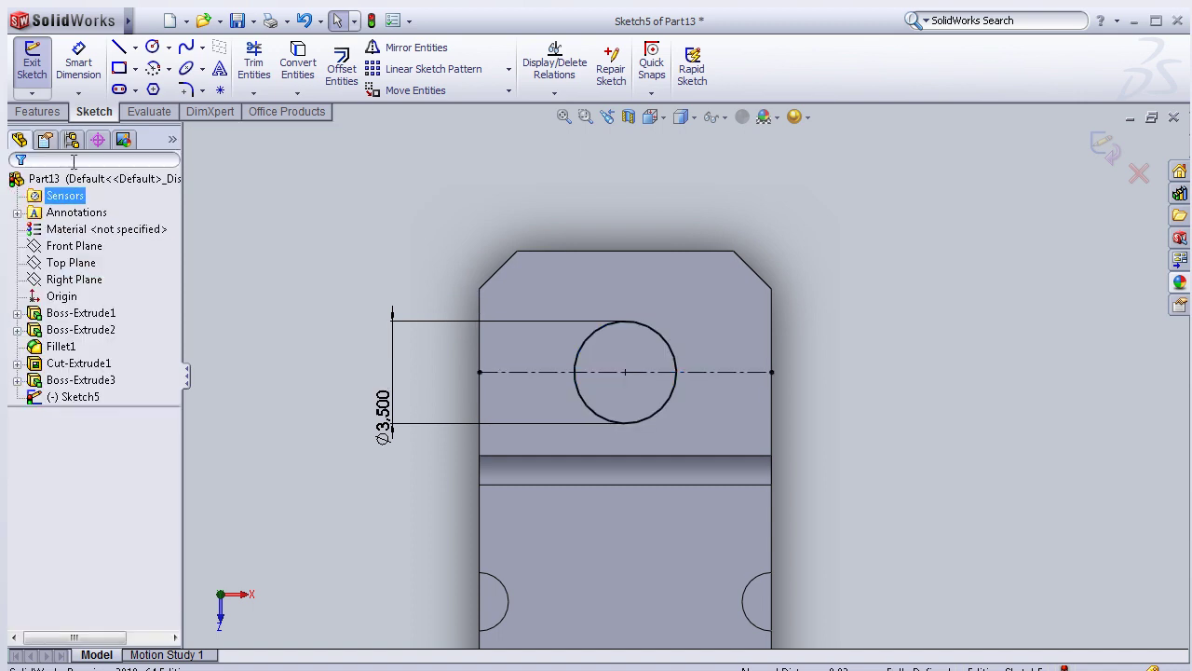
pyautogui.click(37, 111)
# - Cut the Ø3.5 mm circle 1.3 mm through the tab as Cut-Extrude2, forming the mounting hole
pyautogui.click(274, 65)
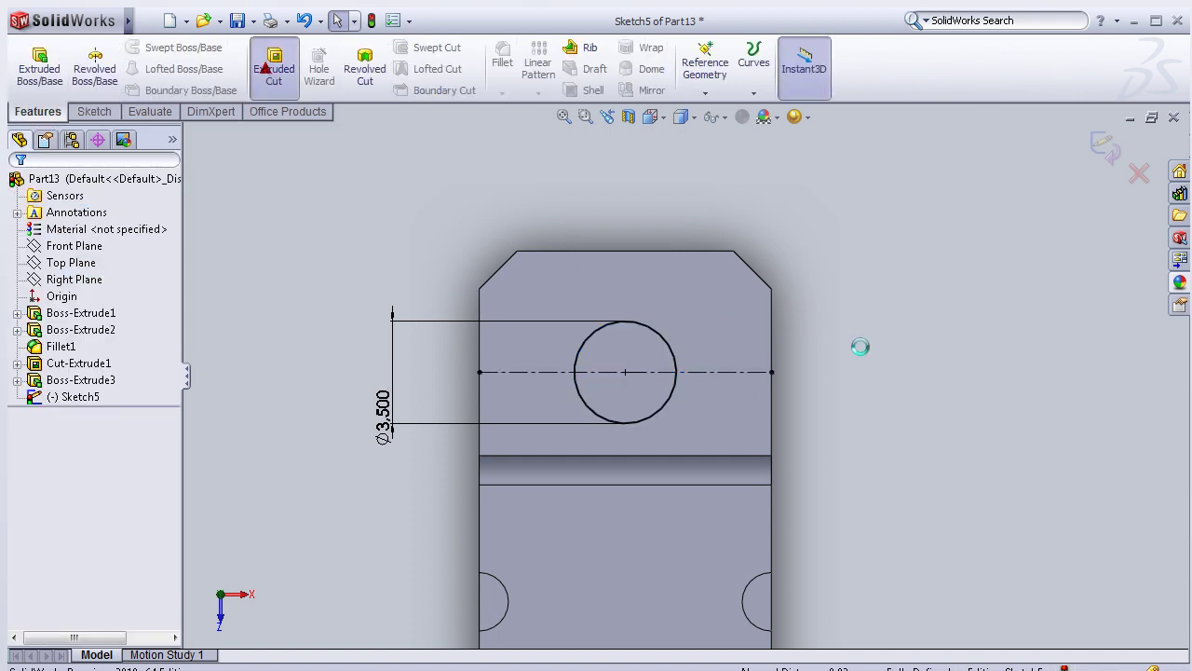
pyautogui.moveTo(931, 343); pyautogui.dragTo(825, 354, button='middle')
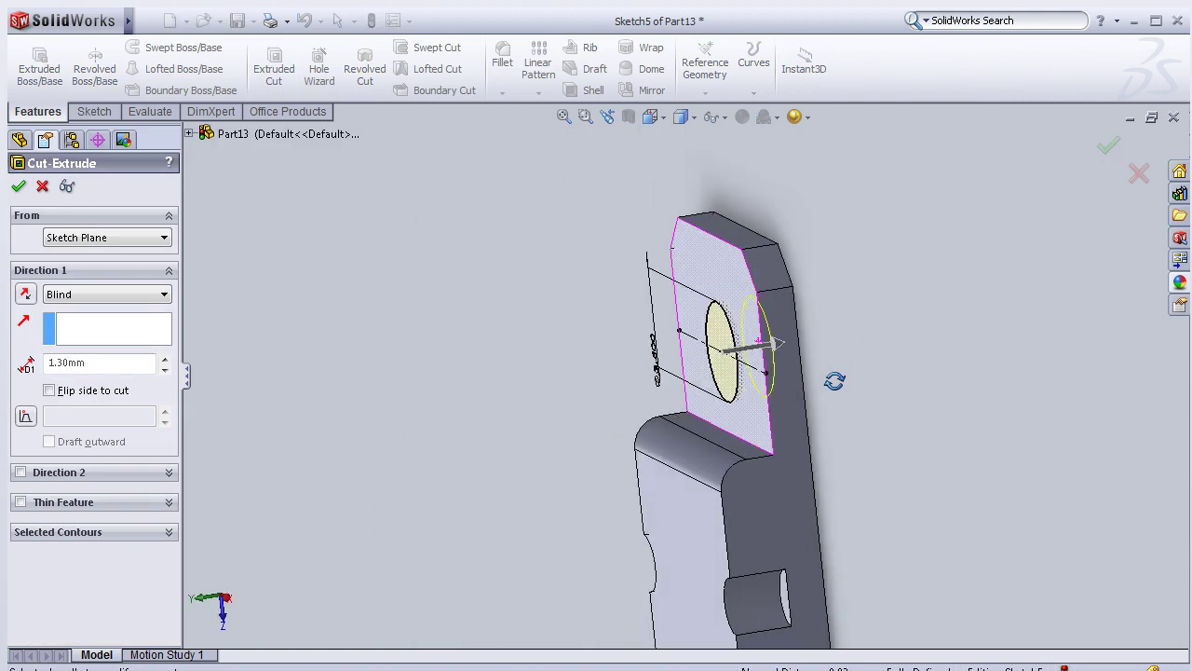
pyautogui.click(23, 187)
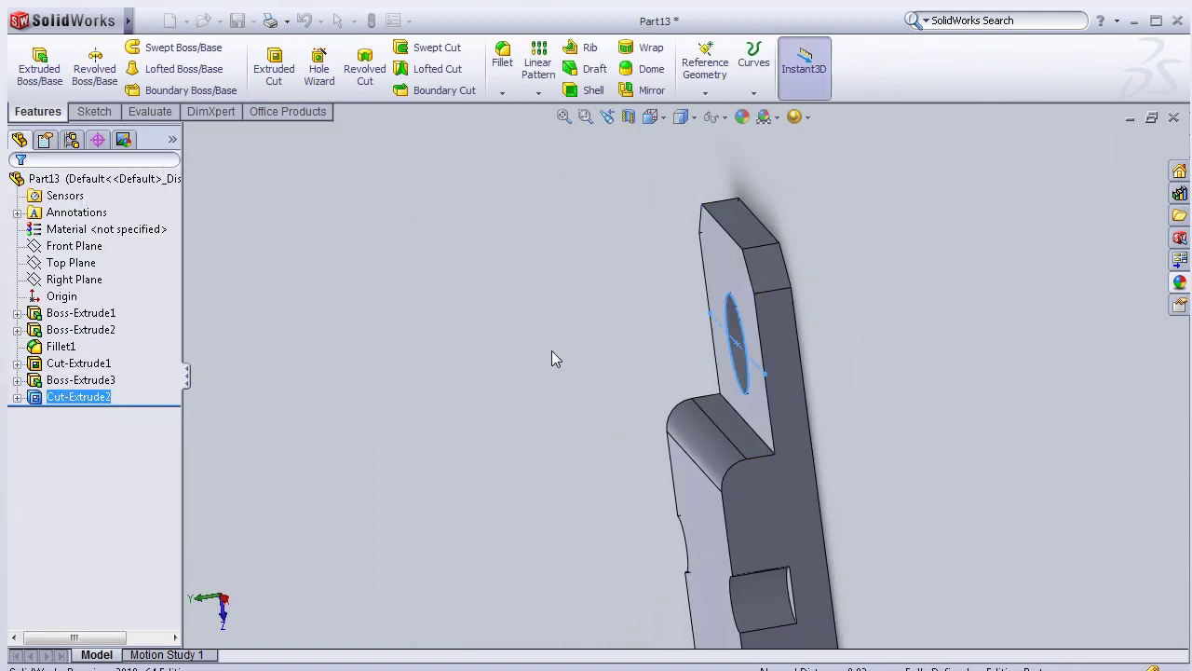
pyautogui.moveTo(494, 412)
pyautogui.mouseDown(button='middle')
pyautogui.moveTo(567, 415)
pyautogui.moveTo(599, 358)
pyautogui.moveTo(335, 311)
pyautogui.moveTo(577, 364)
pyautogui.moveTo(623, 295)
pyautogui.moveTo(587, 422)
pyautogui.moveTo(510, 503)
pyautogui.moveTo(412, 447)
pyautogui.moveTo(439, 522)
pyautogui.mouseUp(button='middle')
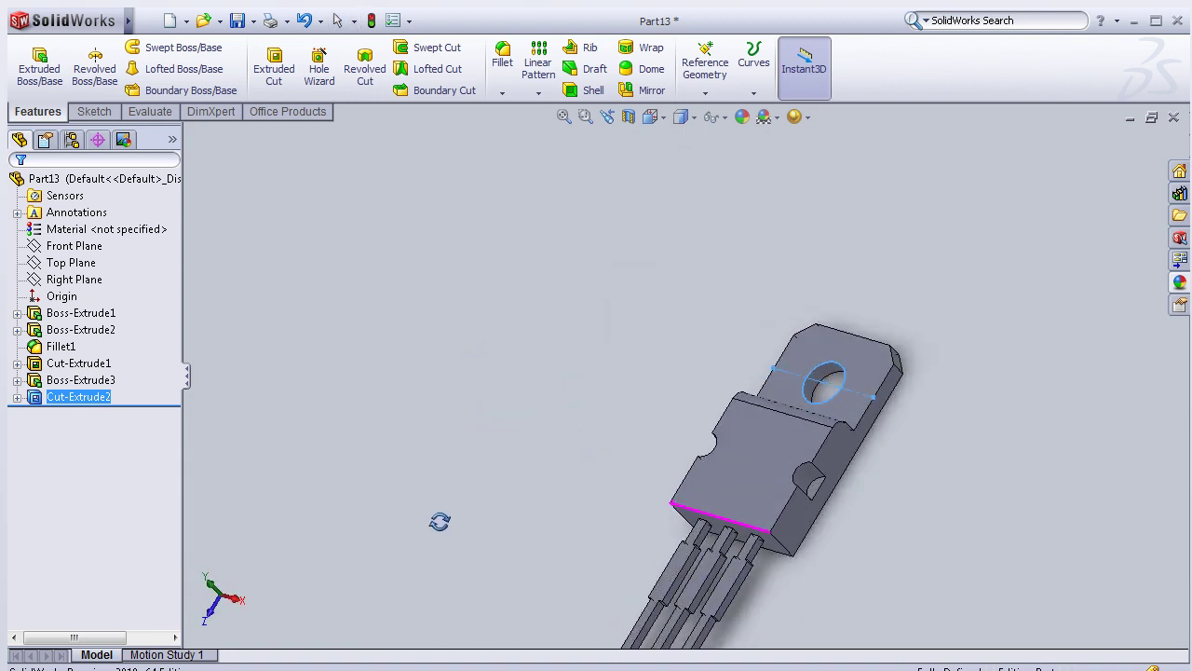
pyautogui.moveTo(440, 522)
pyautogui.mouseDown(button='middle')
pyautogui.moveTo(455, 546)
pyautogui.moveTo(535, 550)
pyautogui.moveTo(458, 534)
pyautogui.moveTo(470, 501)
pyautogui.moveTo(524, 543)
pyautogui.moveTo(512, 549)
pyautogui.moveTo(571, 564)
pyautogui.mouseUp(button='middle')
pyautogui.moveTo(809, 588)
pyautogui.mouseDown(button='middle')
pyautogui.moveTo(788, 569)
pyautogui.moveTo(795, 580)
pyautogui.moveTo(770, 591)
pyautogui.mouseUp(button='middle')
pyautogui.moveTo(639, 434)
pyautogui.mouseDown(button='middle')
pyautogui.moveTo(646, 445)
pyautogui.moveTo(591, 429)
pyautogui.moveTo(655, 456)
pyautogui.moveTo(633, 455)
pyautogui.moveTo(633, 469)
pyautogui.moveTo(574, 451)
pyautogui.moveTo(764, 390)
pyautogui.moveTo(748, 532)
pyautogui.moveTo(783, 484)
pyautogui.mouseUp(button='middle')
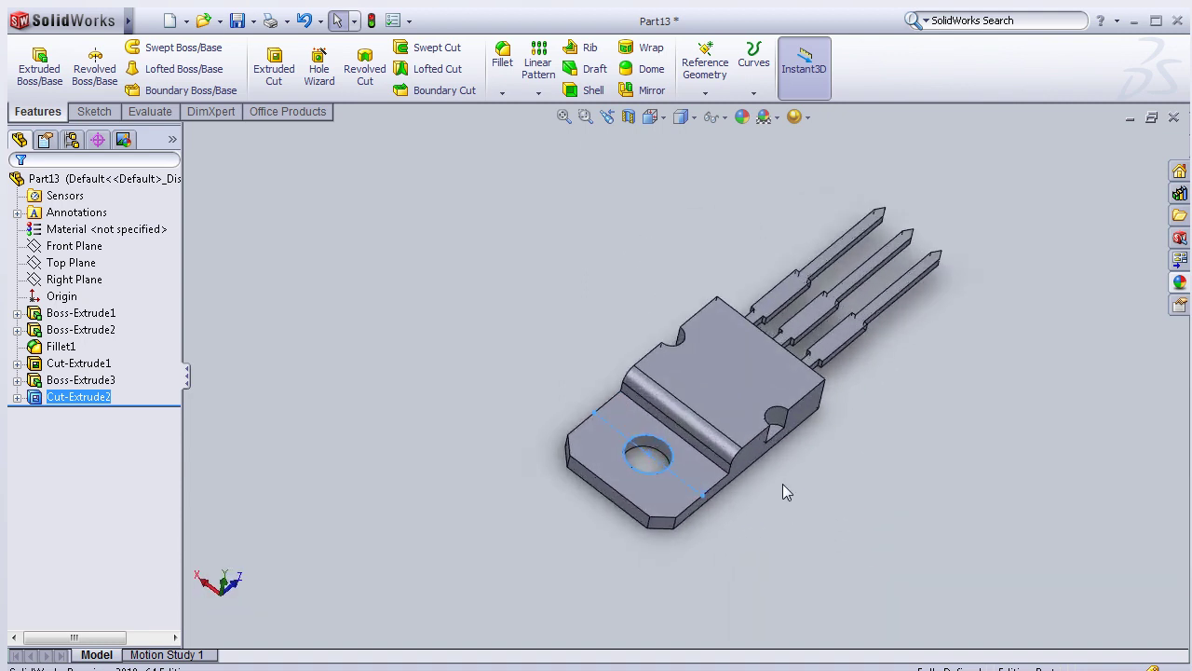
pyautogui.scroll(-2, 784, 396)
pyautogui.scroll(-2, 787, 442)
pyautogui.scroll(2, 778, 419)
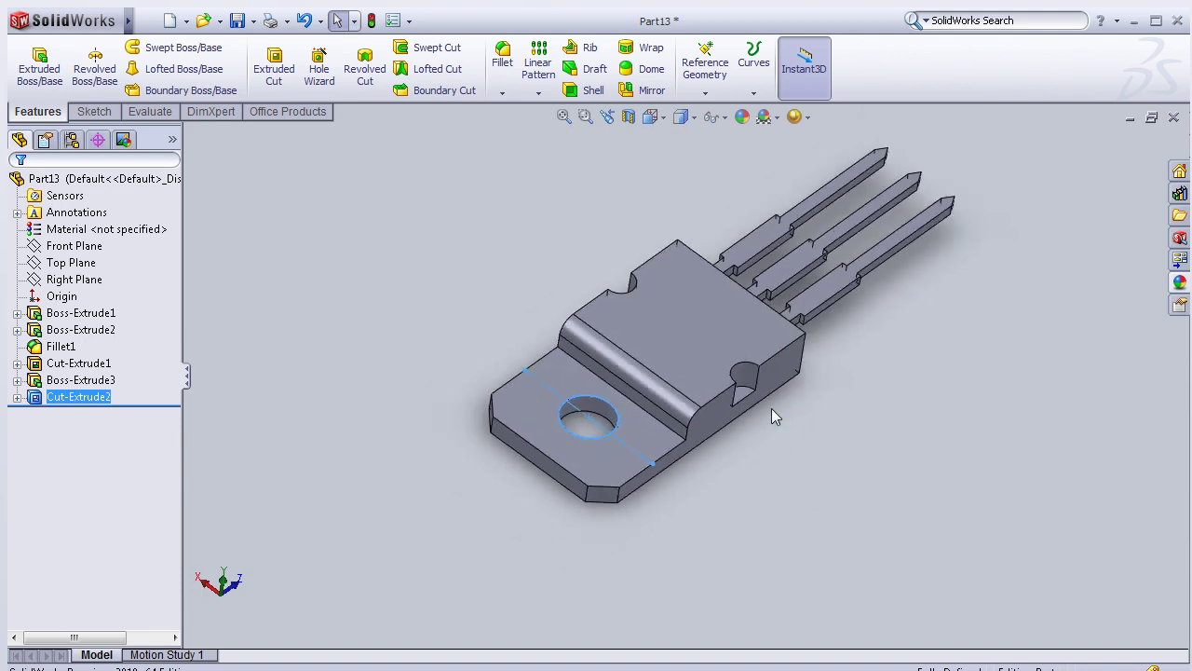
pyautogui.scroll(-2, 762, 424)
pyautogui.scroll(1, 756, 410)
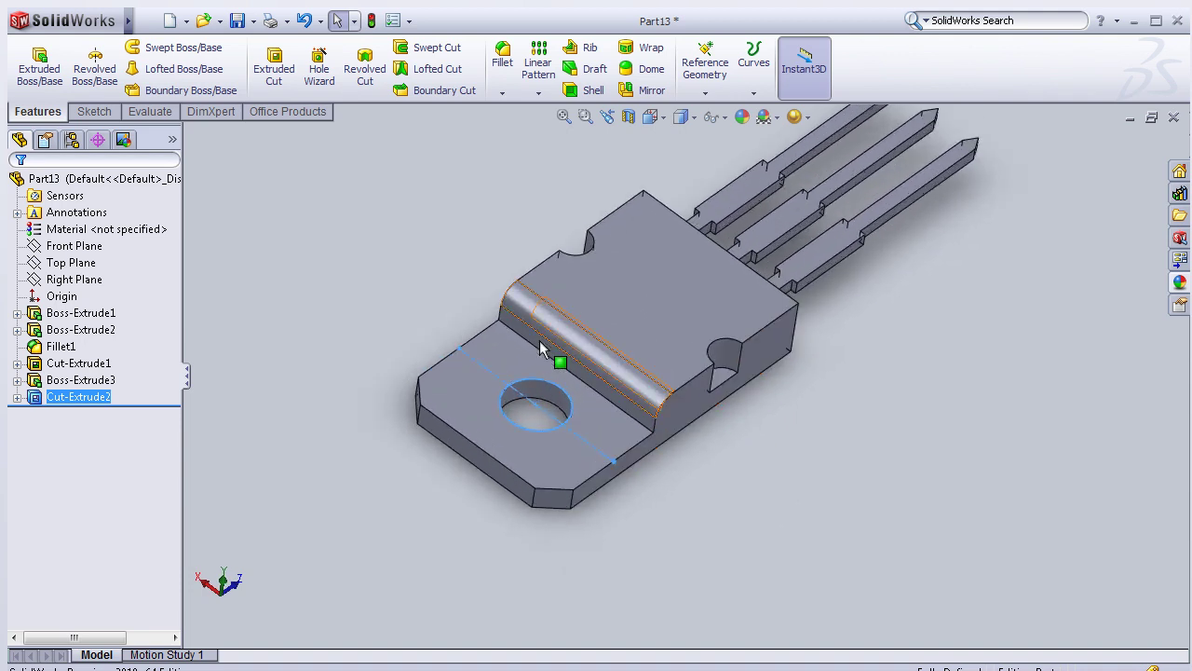
pyautogui.scroll(-1, 557, 321)
pyautogui.moveTo(492, 369); pyautogui.dragTo(363, 434, button='middle')
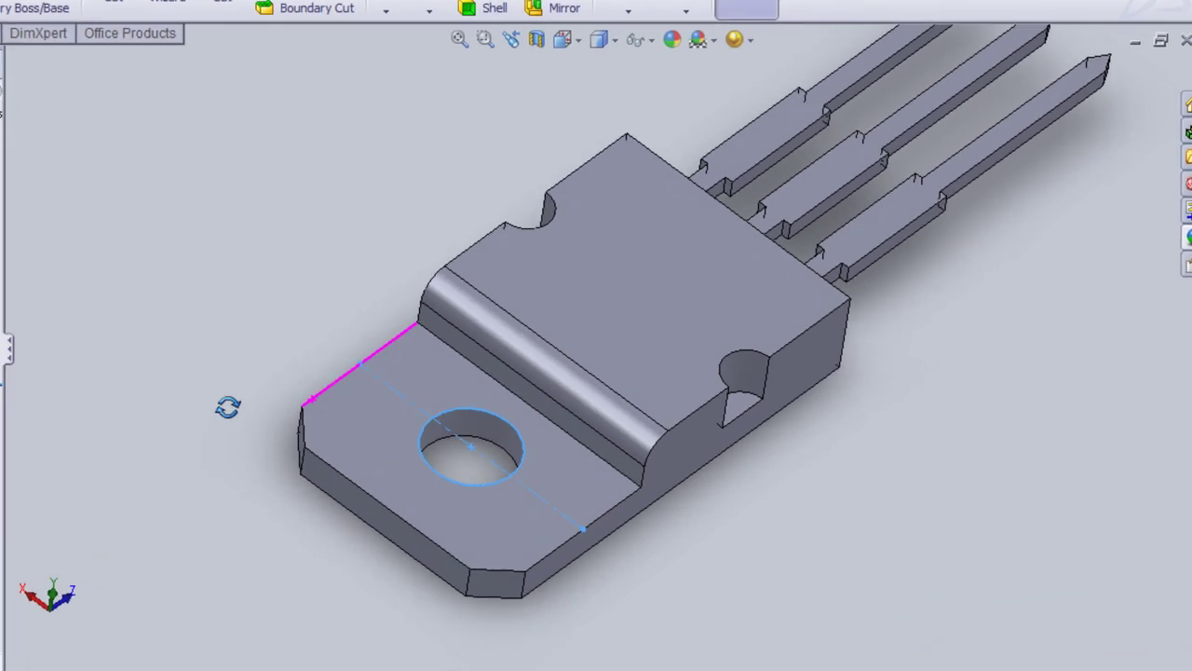
pyautogui.moveTo(169, 411); pyautogui.dragTo(167, 412, button='middle')
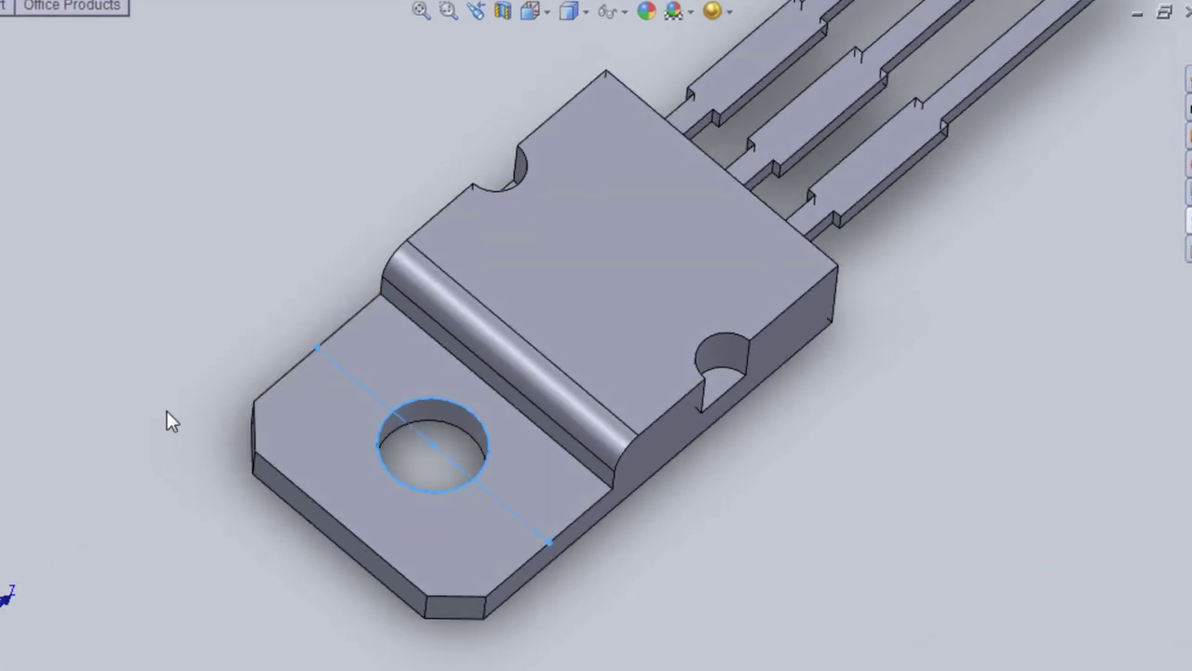